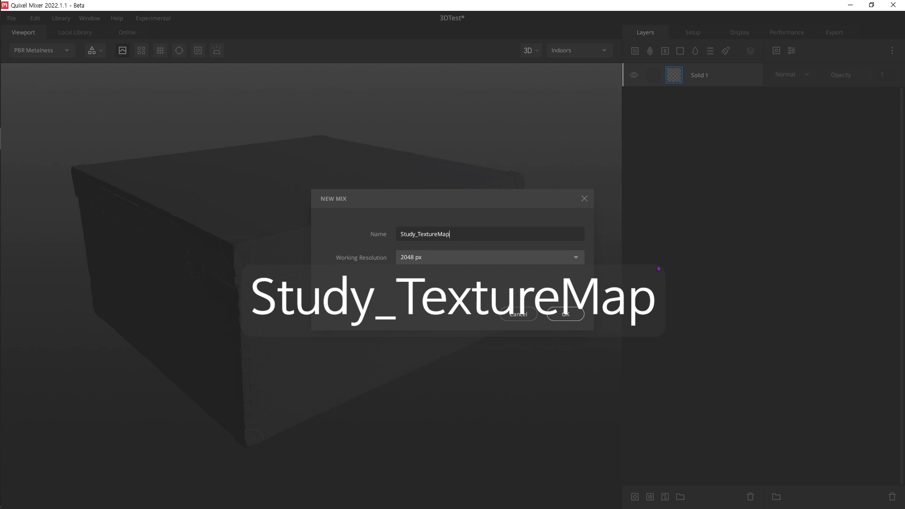
Step: Create a new mix named Study_TextureMap at 2048 px working resolution, discarding the changes in the current mix
click(575, 318)
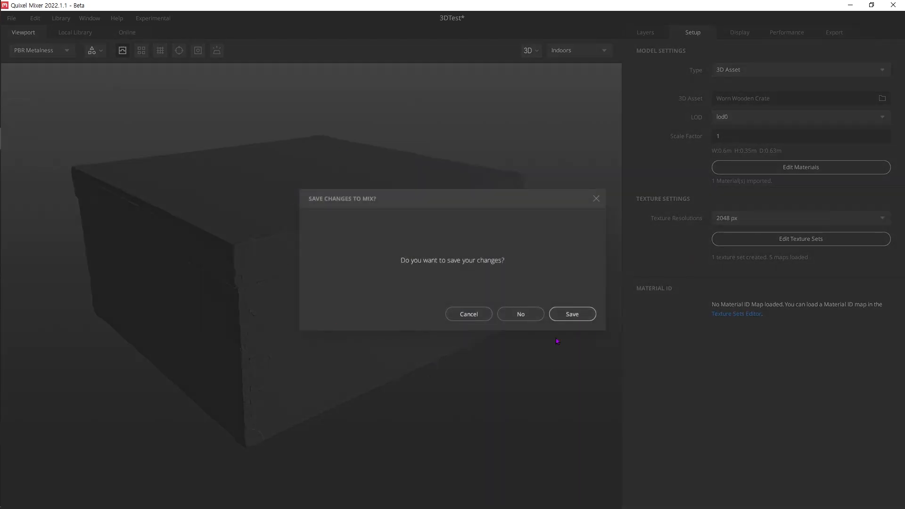
click(522, 313)
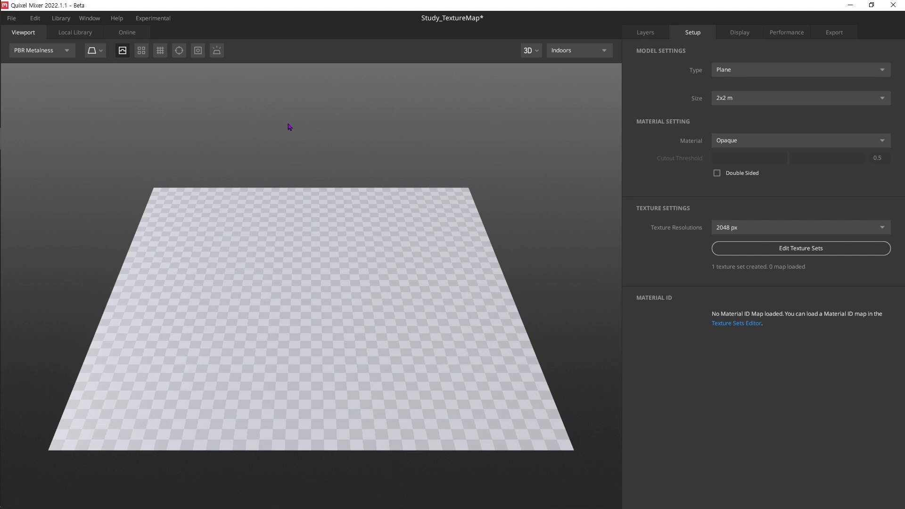
Step: Load the Worn Wooden Crate 3D asset from the local library as the mix's model
click(75, 32)
click(71, 84)
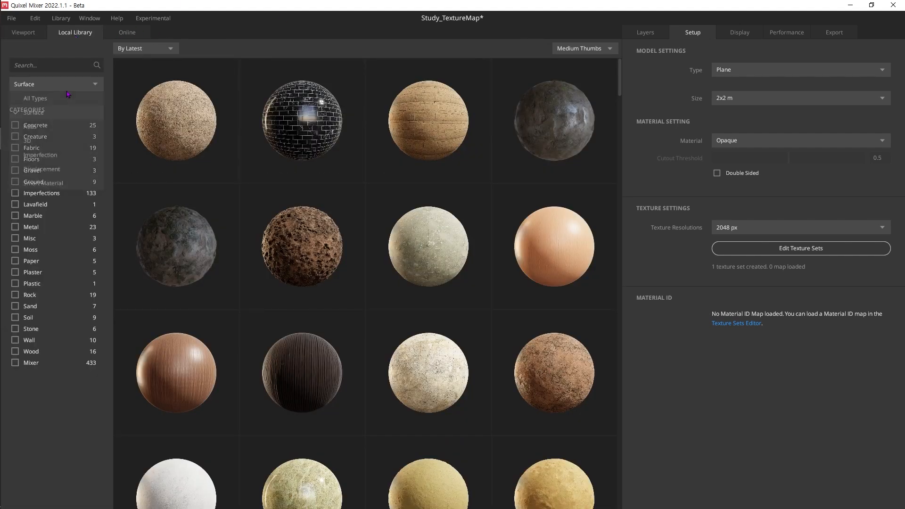
click(70, 136)
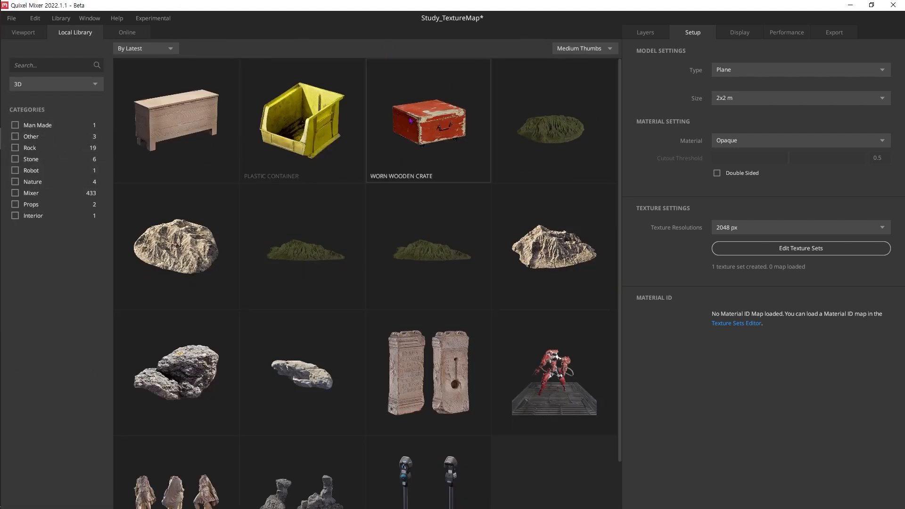
click(429, 122)
click(570, 314)
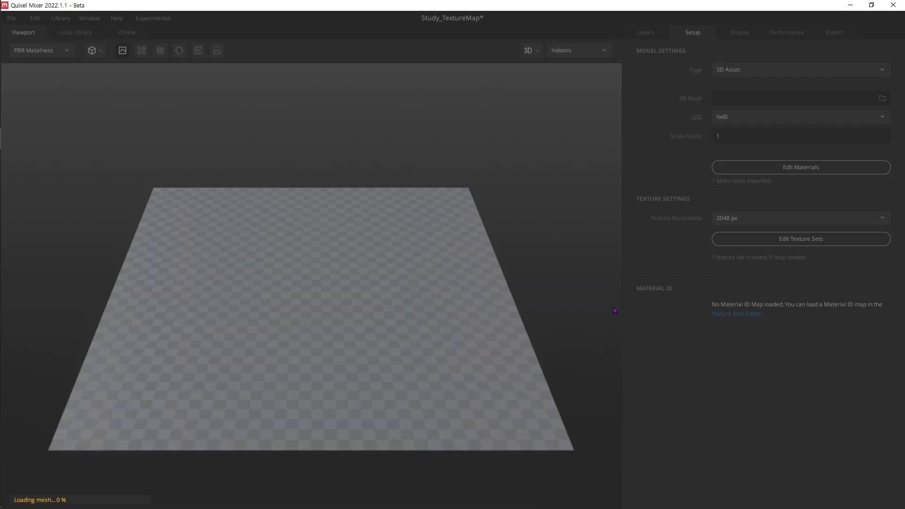
Step: Add a solid layer to the crate and set its albedo color to orange, FF5D00
click(661, 30)
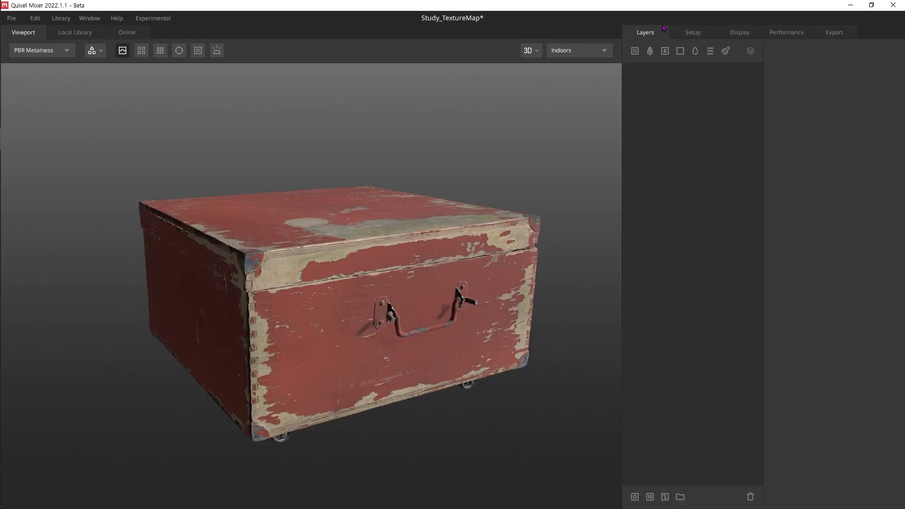
click(680, 51)
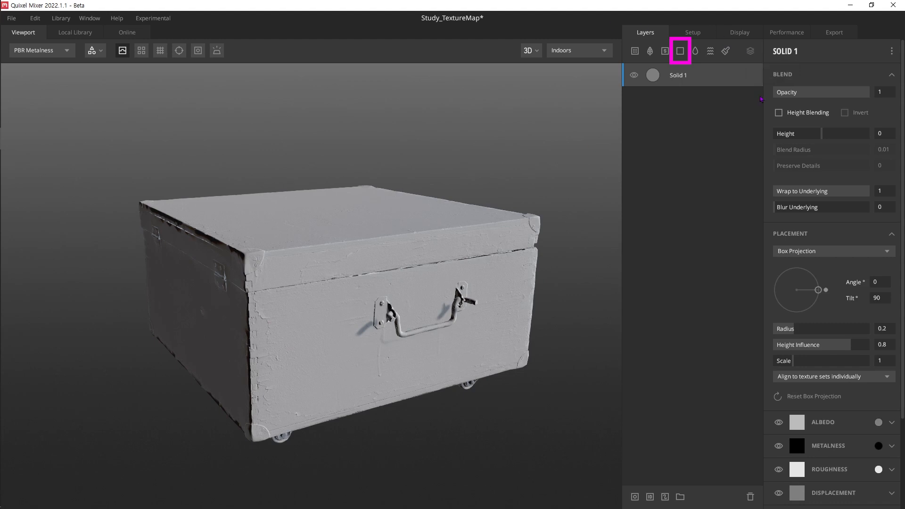
click(878, 422)
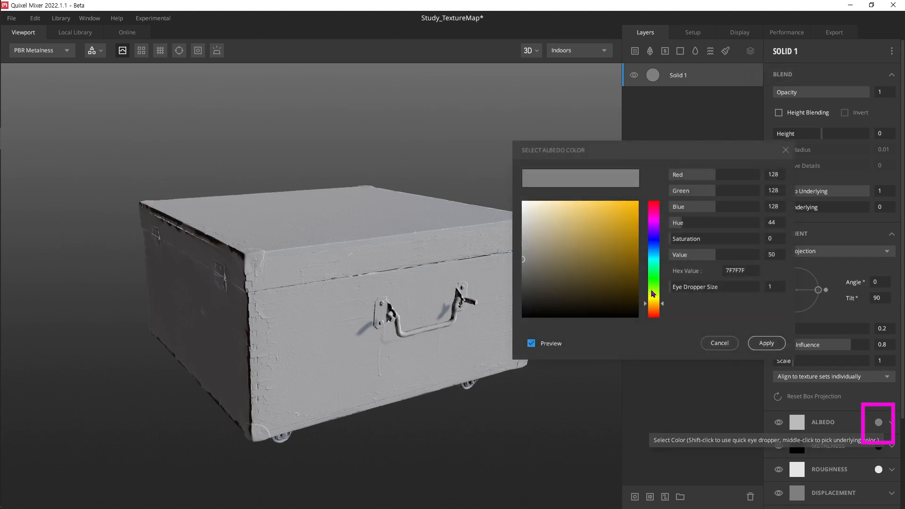
click(632, 293)
click(656, 309)
drag(610, 273, 639, 201)
click(657, 315)
click(658, 311)
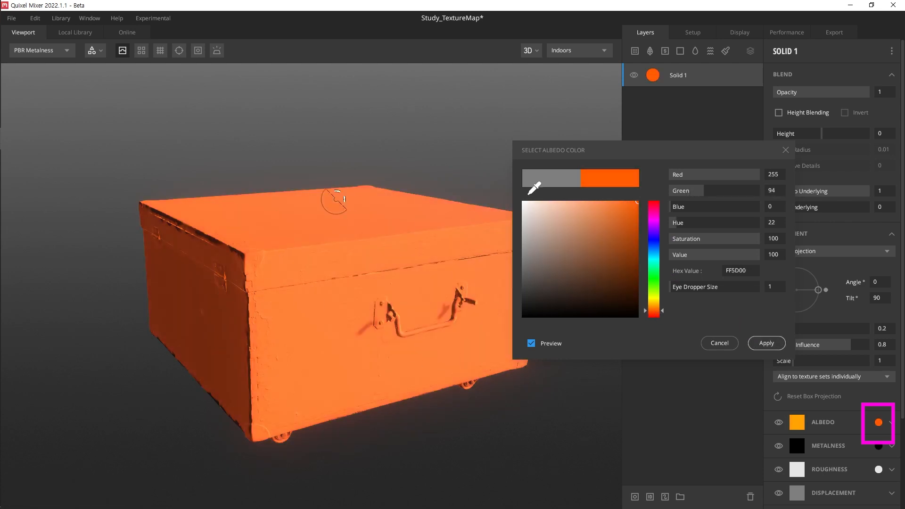
click(766, 343)
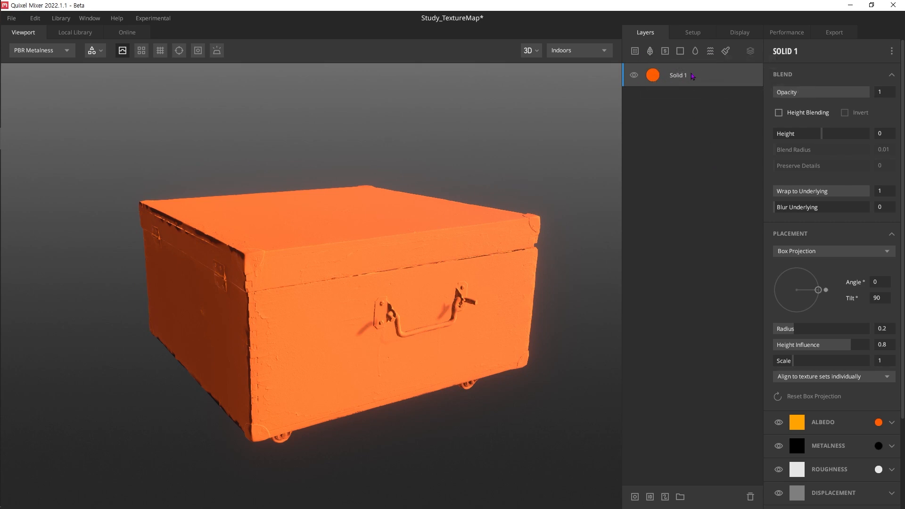
key(ctrl+m)
click(776, 50)
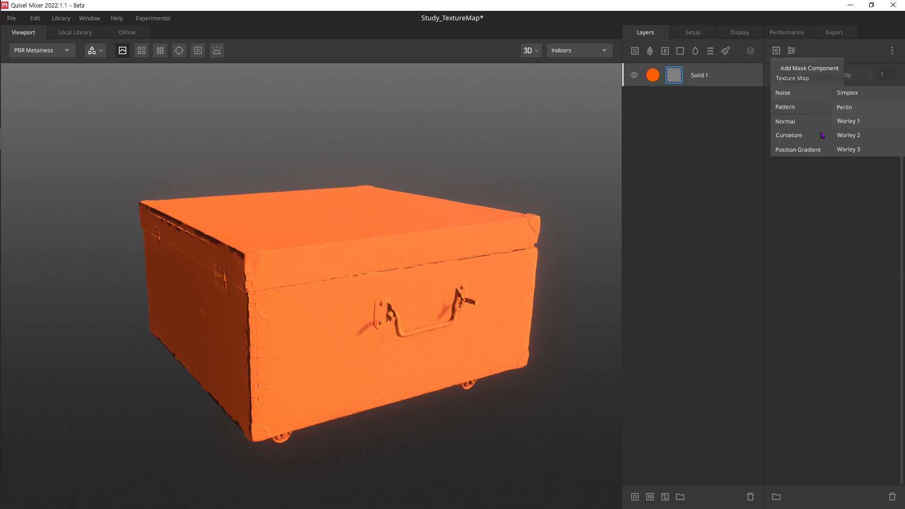
click(797, 135)
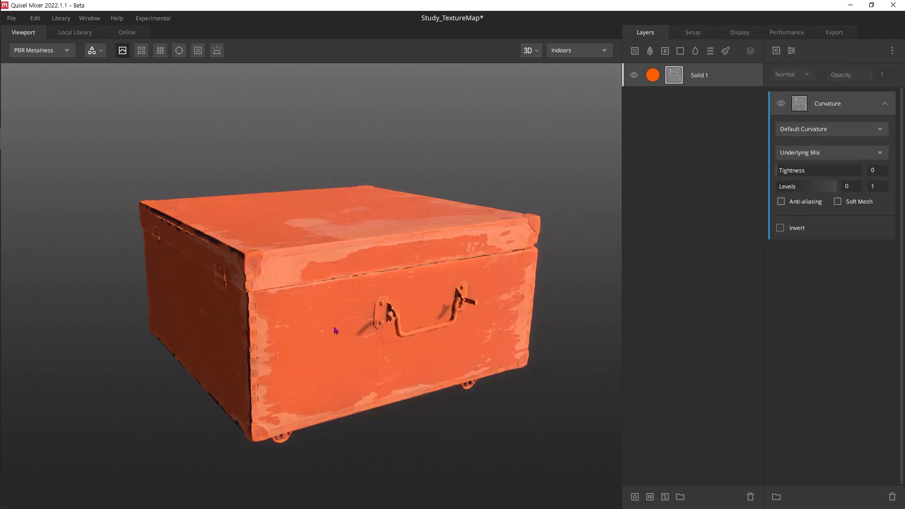
click(695, 117)
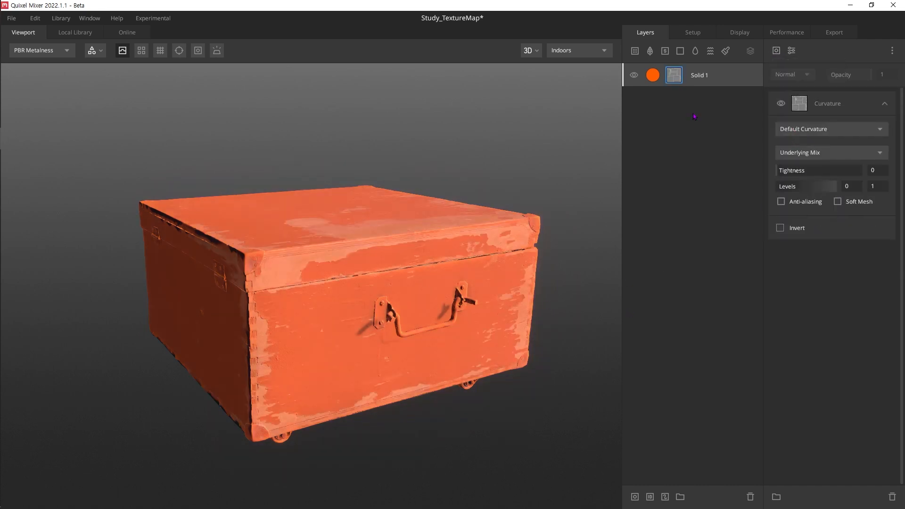
key(Delete)
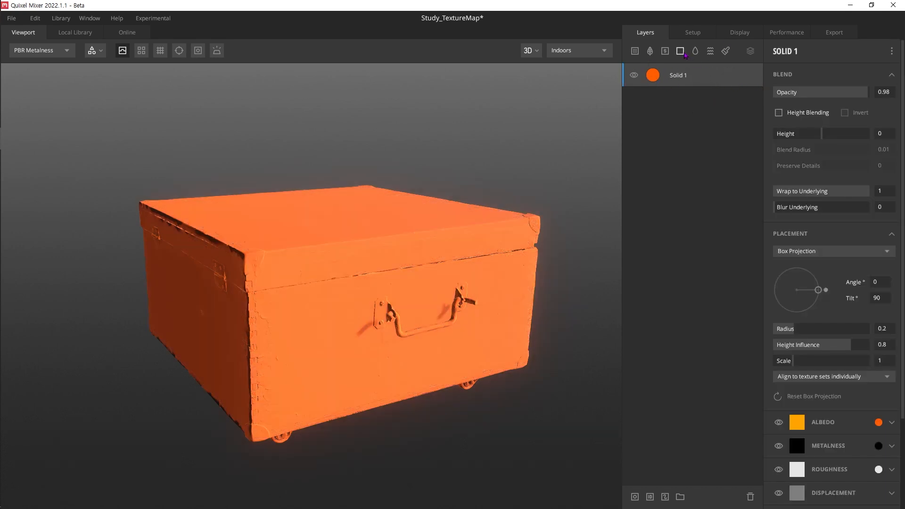
Step: Add a second solid layer above the orange one and set its albedo color to dark brown, 612401
click(680, 51)
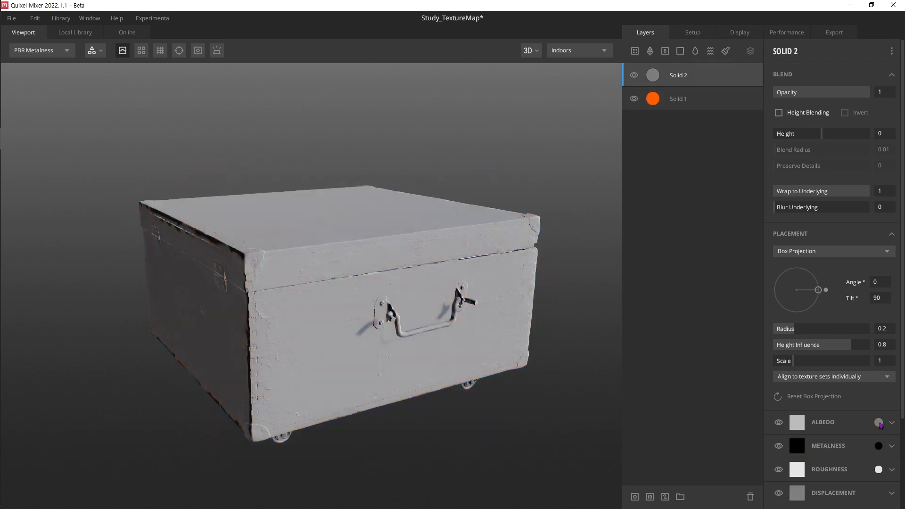
click(878, 422)
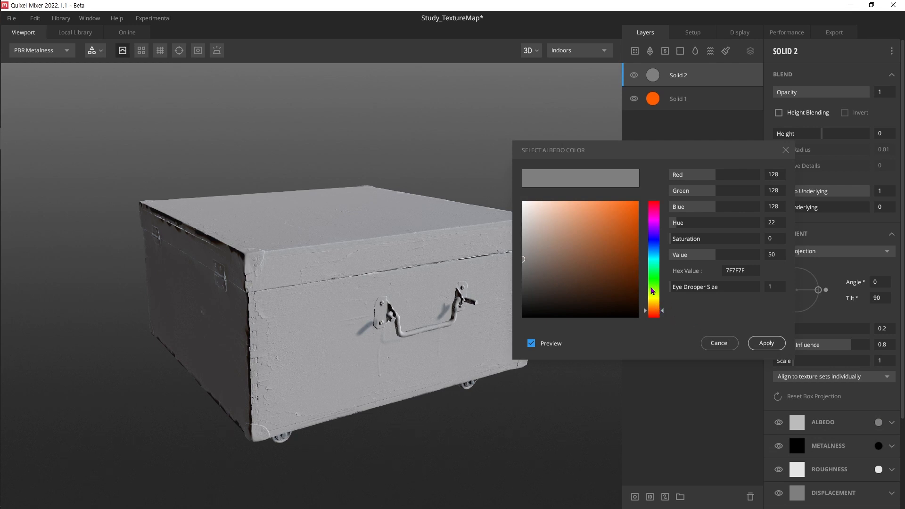
drag(632, 279, 637, 273)
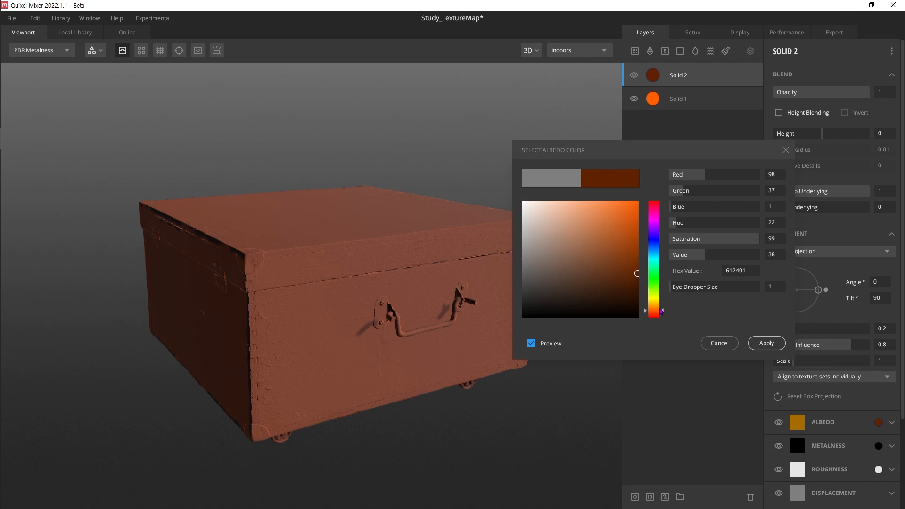
click(766, 343)
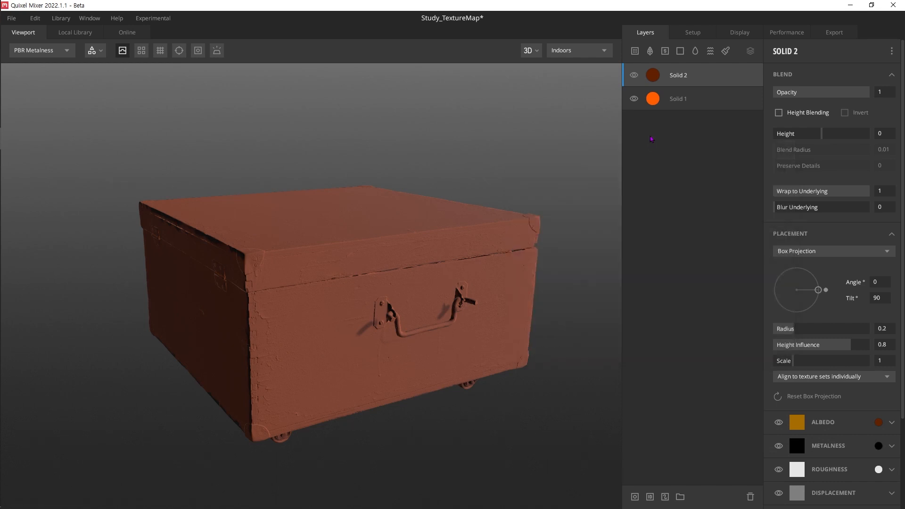
Step: Toggle the brown layer's visibility off and on to compare it with the orange layer beneath
click(635, 80)
click(634, 80)
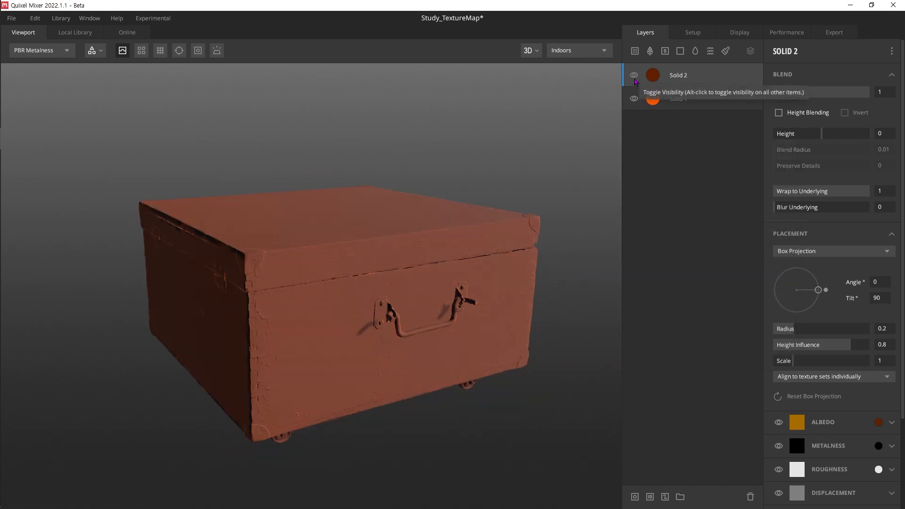
click(635, 80)
click(635, 81)
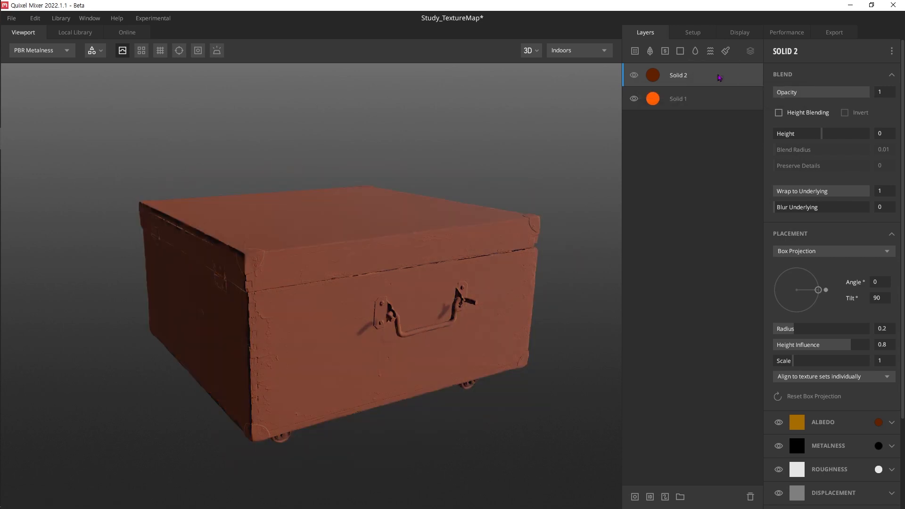
Step: Add a mask stack with a Solid component to the brown layer and set the component's brightness to 0.934
key(m)
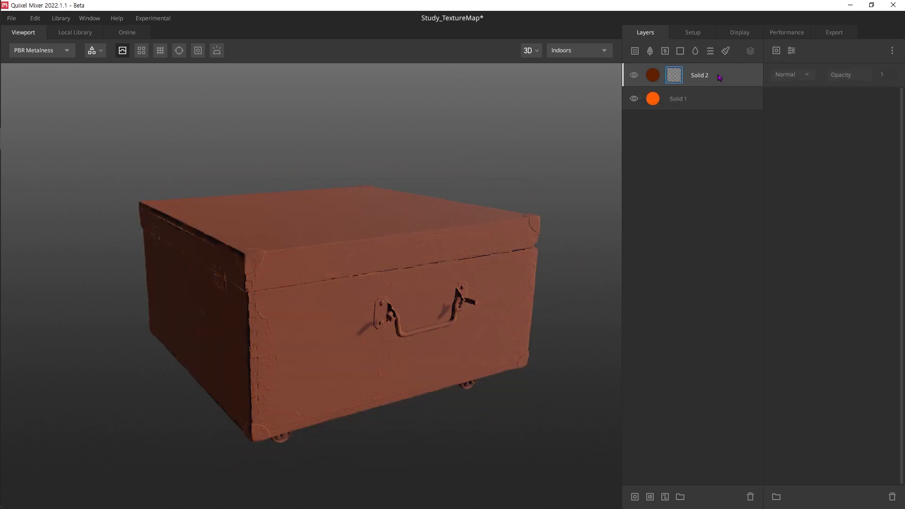
click(777, 53)
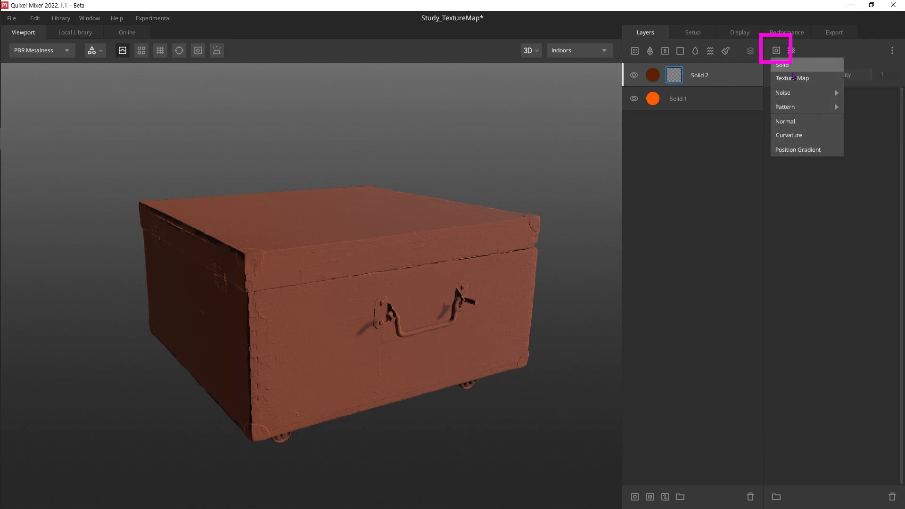
click(819, 67)
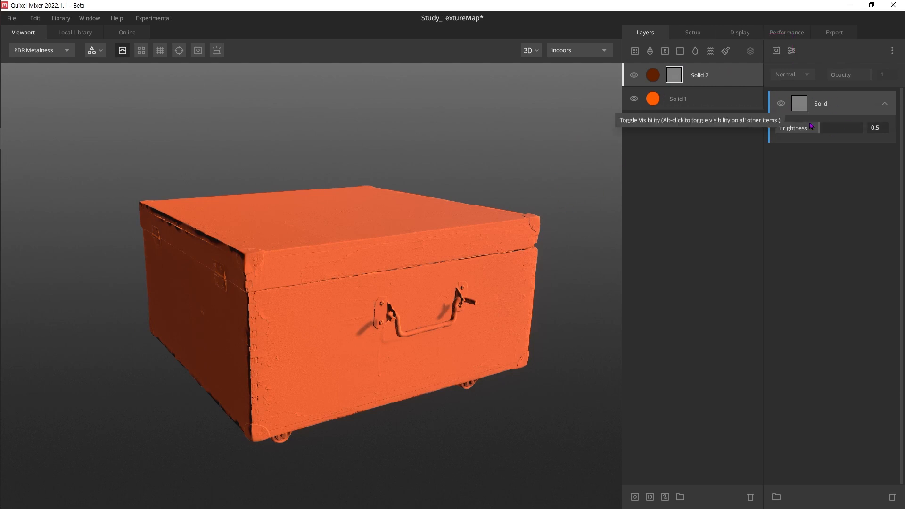
drag(819, 128, 858, 137)
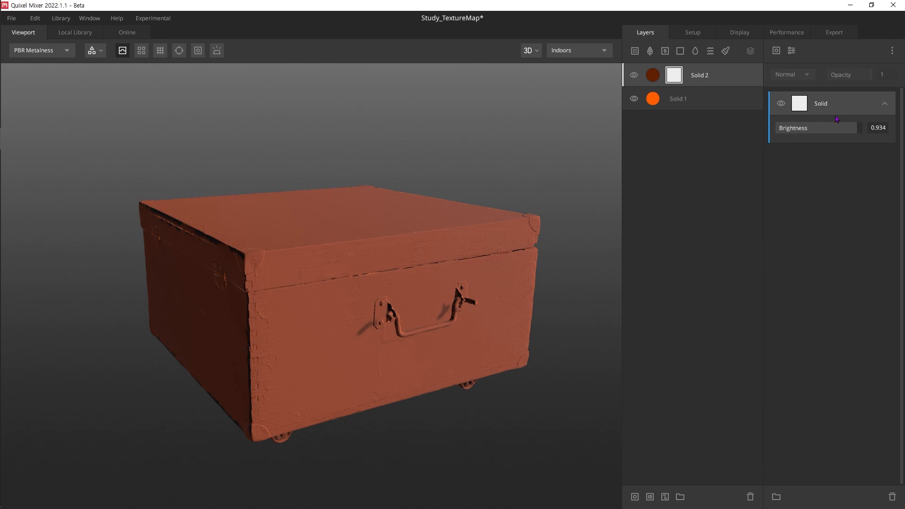
Step: Replace the Solid component in the brown layer's mask stack with a Texture Map component
key(Delete)
click(777, 51)
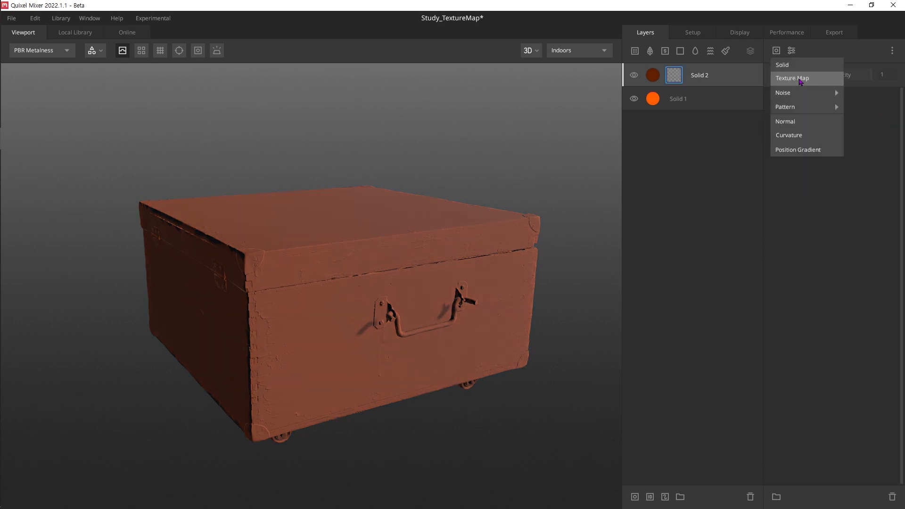
click(823, 81)
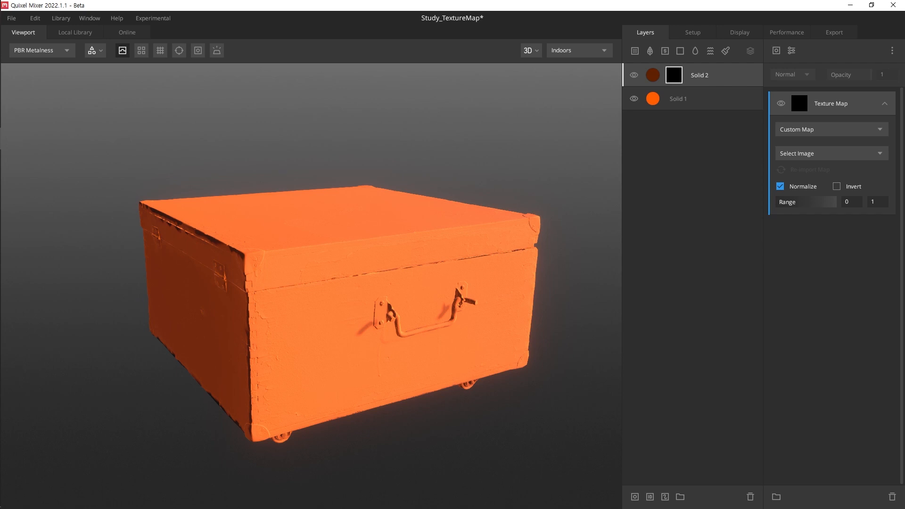
Step: Keep the Texture Map source as Custom Map, add the image IPhoneIcon60@2x, and inspect the projected logo on the crate
click(872, 130)
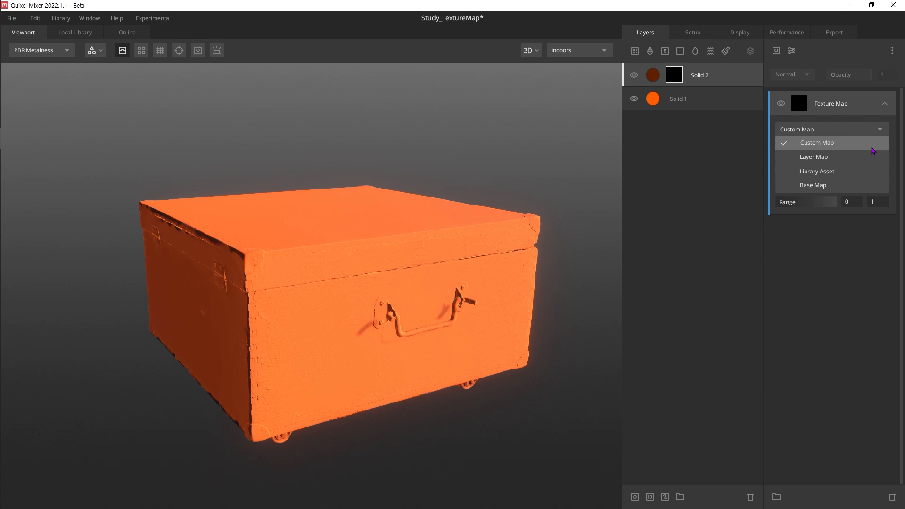
click(824, 146)
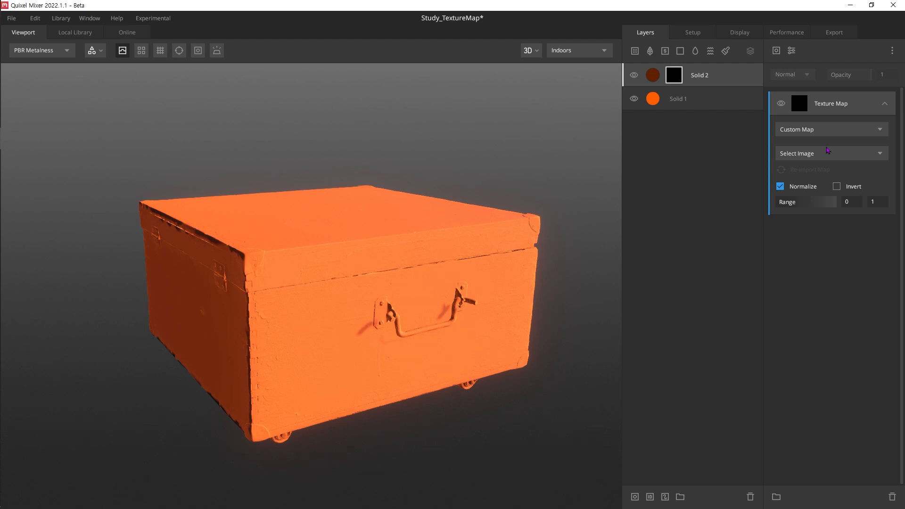
click(872, 157)
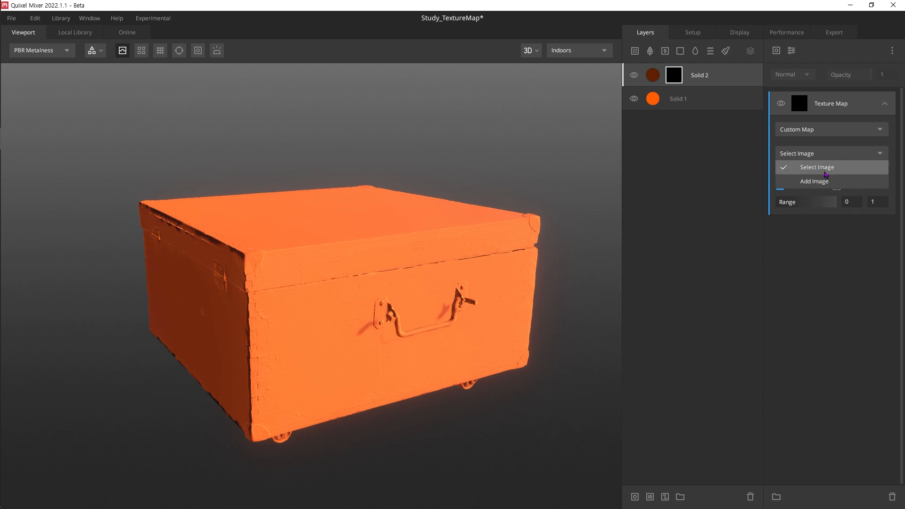
click(857, 184)
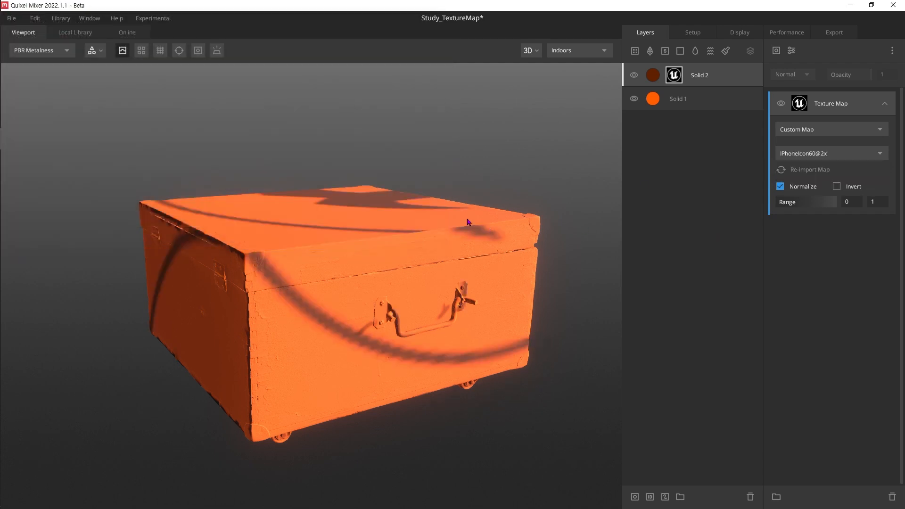
drag(468, 221, 528, 278)
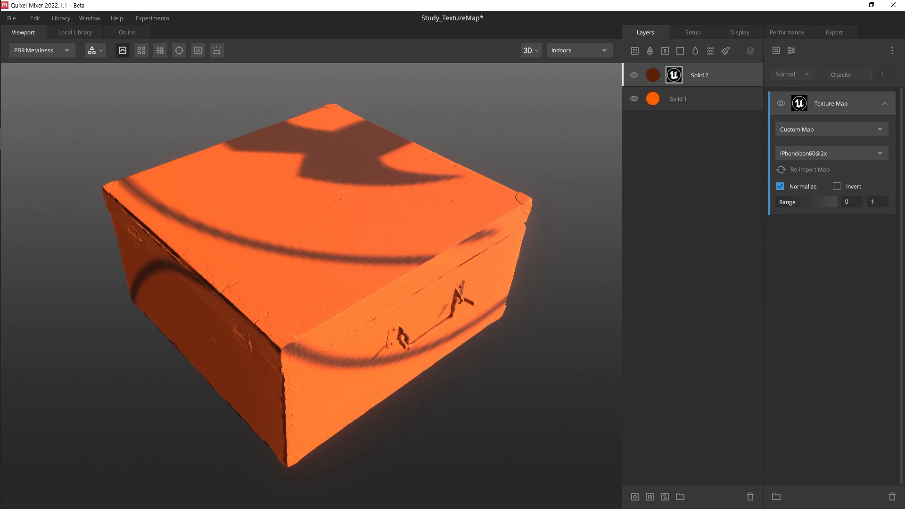
click(669, 85)
click(878, 422)
drag(584, 269, 588, 314)
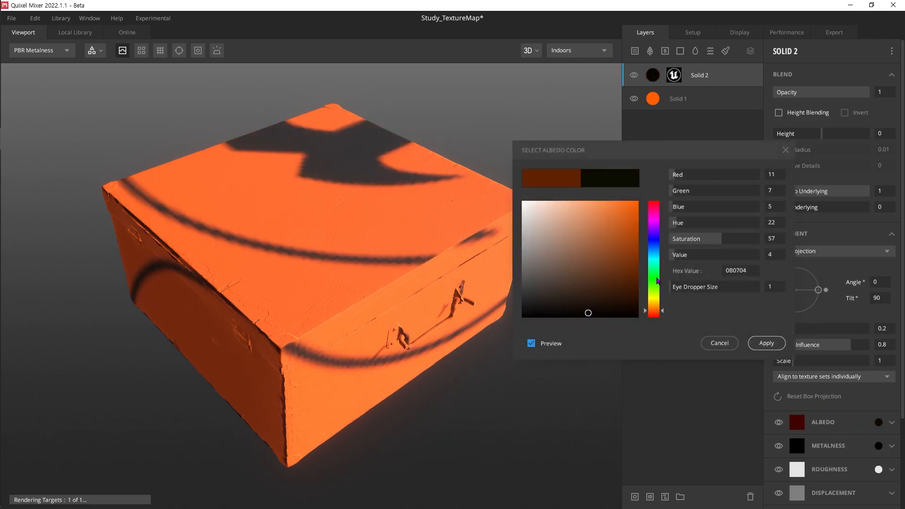
drag(658, 281, 655, 206)
click(635, 212)
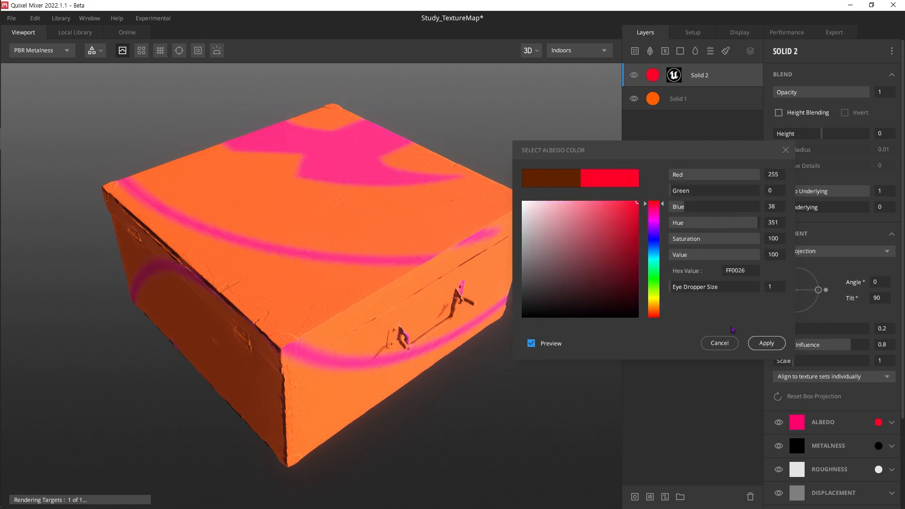
click(720, 342)
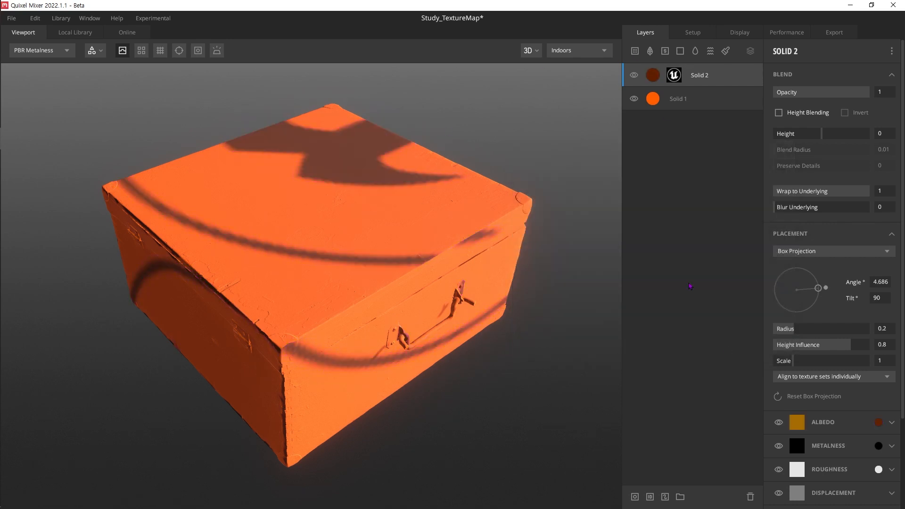
click(677, 80)
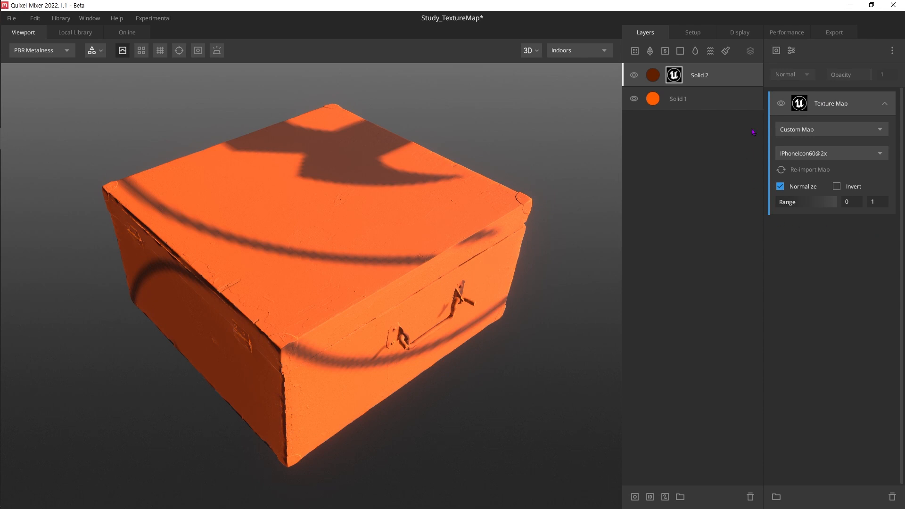
Step: Add a Projection modifier above the Texture Map component in the brown layer's mask stack
click(793, 52)
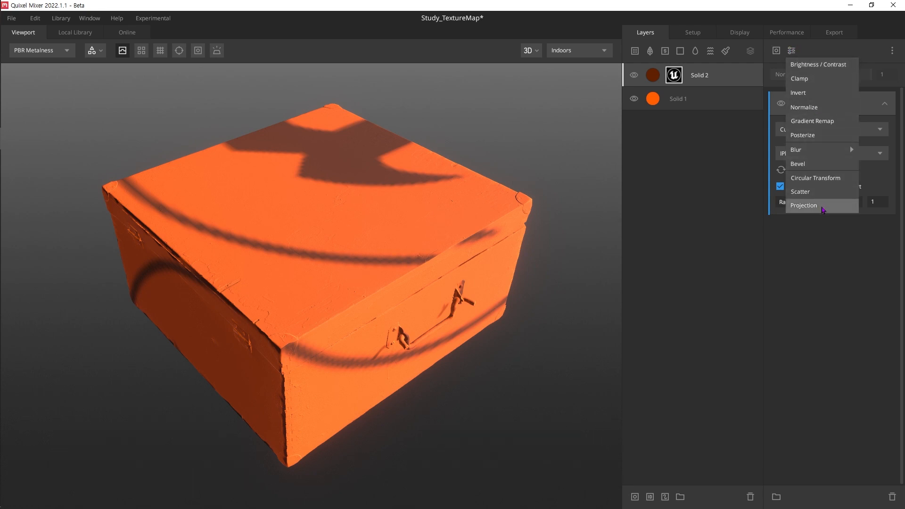
click(824, 210)
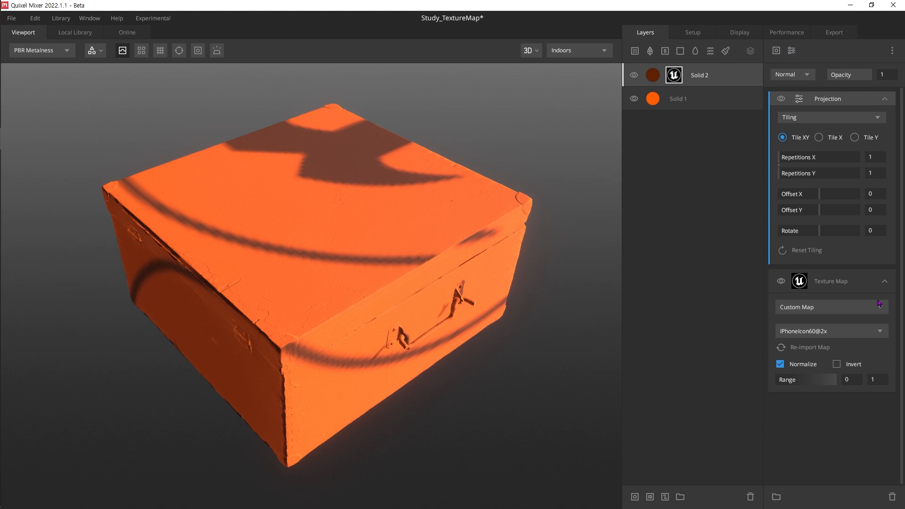
click(848, 285)
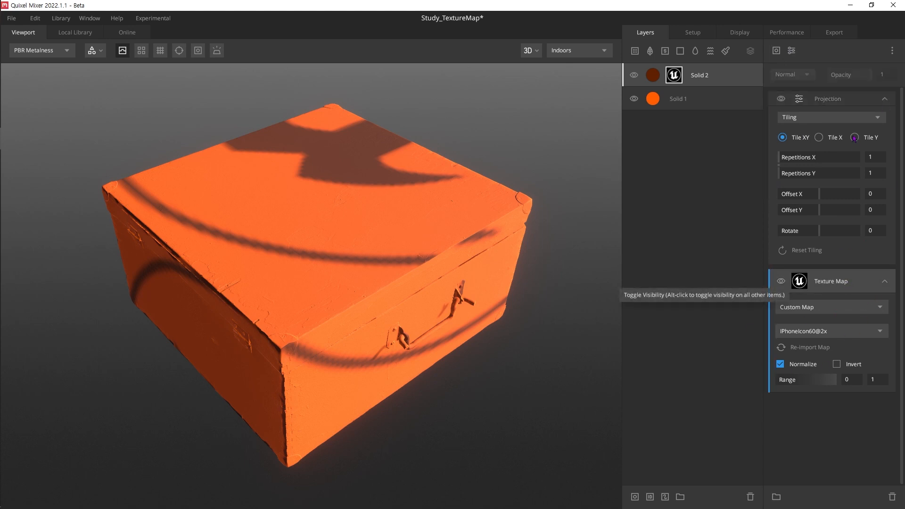
click(840, 104)
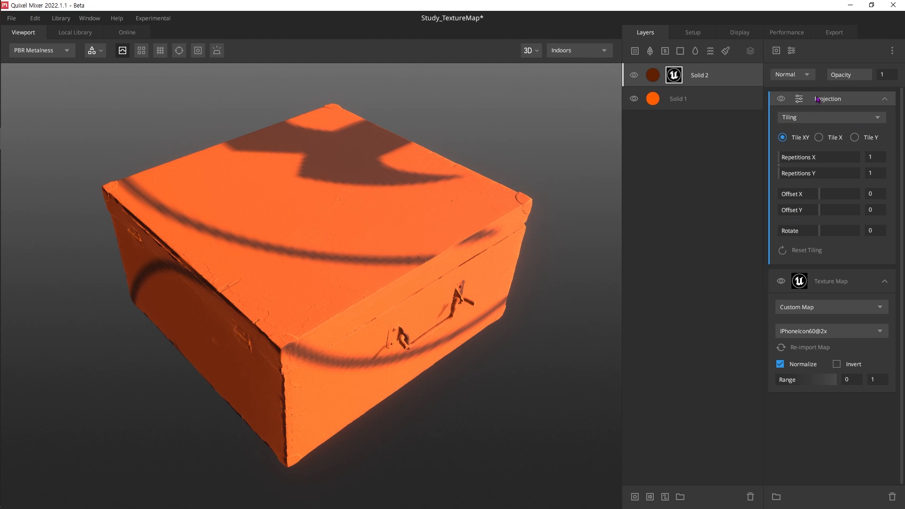
Step: Set the Projection's tiling to 5 repetitions in X and Y, with Offset X 0.053 and Offset Y 0.158
click(784, 168)
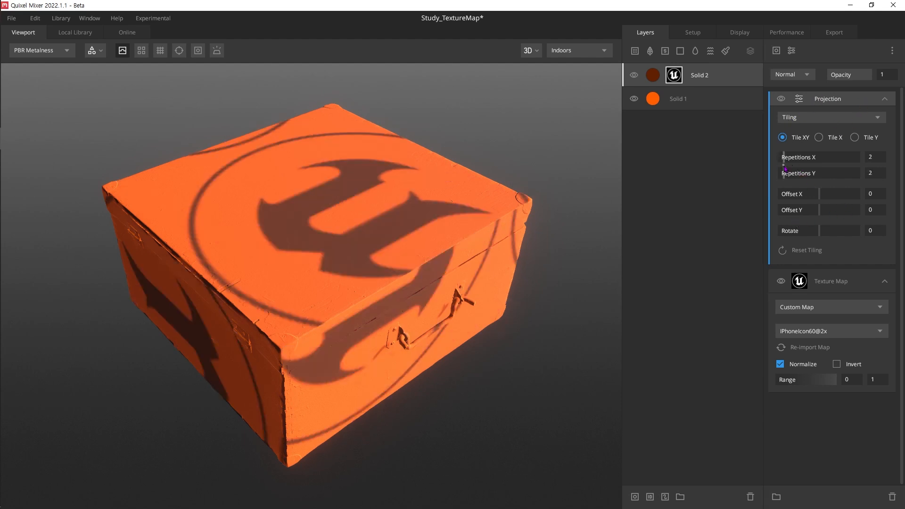
drag(784, 169, 840, 213)
drag(832, 211, 820, 233)
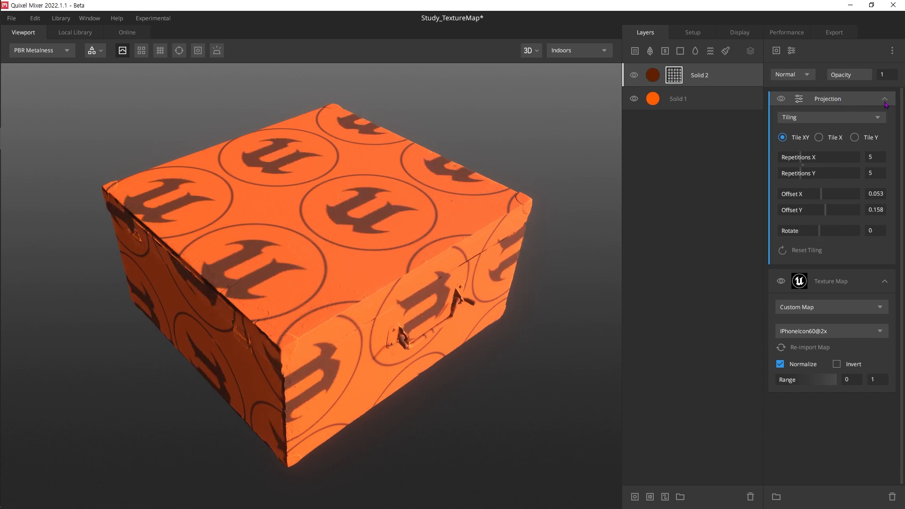
Step: Collapse the Projection settings and toggle the Texture Map's Invert option on and off to compare the normal and inverted masks
click(835, 100)
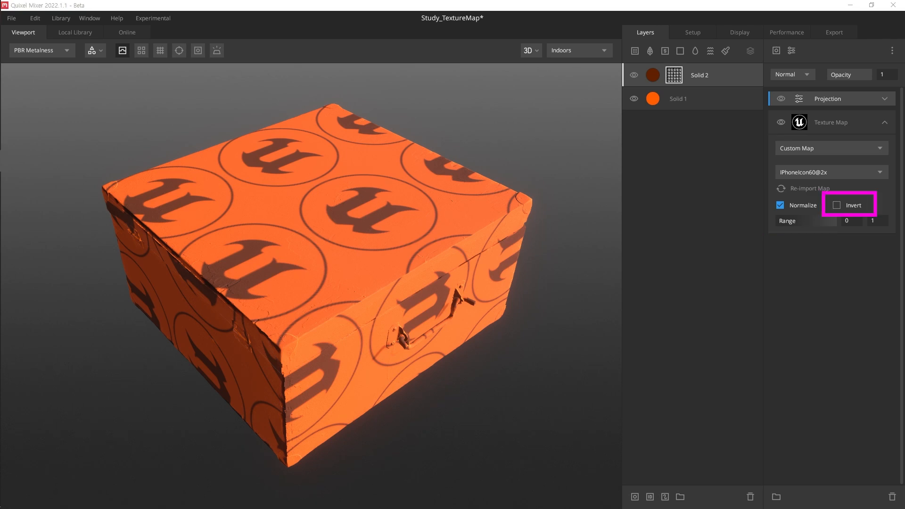
click(837, 206)
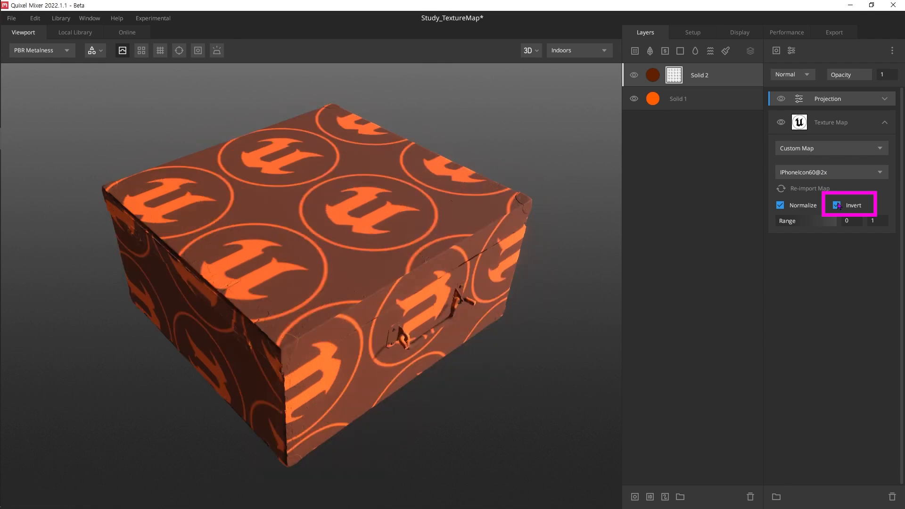
click(837, 205)
click(838, 205)
click(837, 206)
click(838, 205)
click(838, 205)
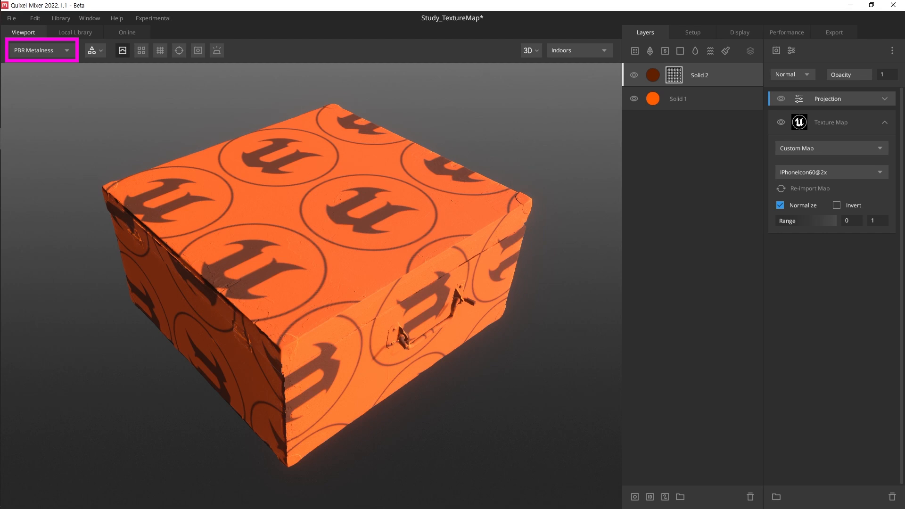
Step: Switch the viewport display from PBR Metalness to Layer Mask
click(69, 55)
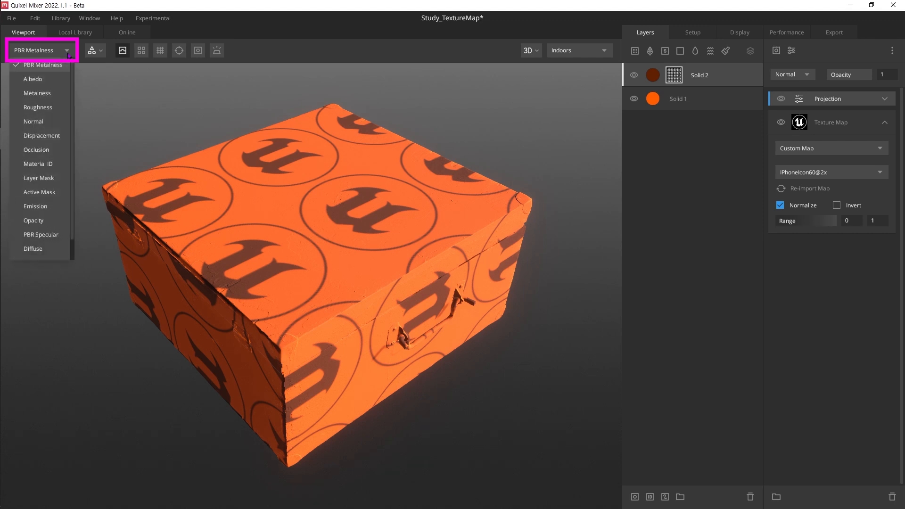
scroll(55, 137, down, 2)
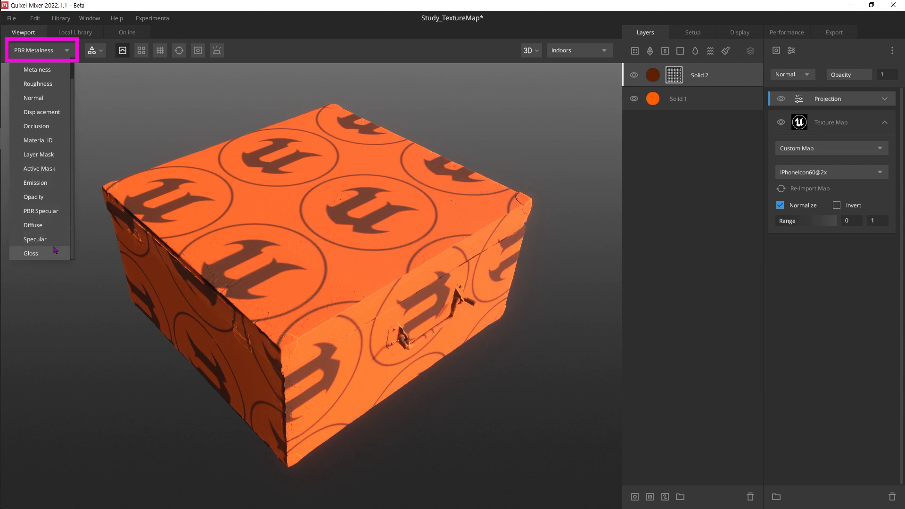
scroll(59, 170, up, 1)
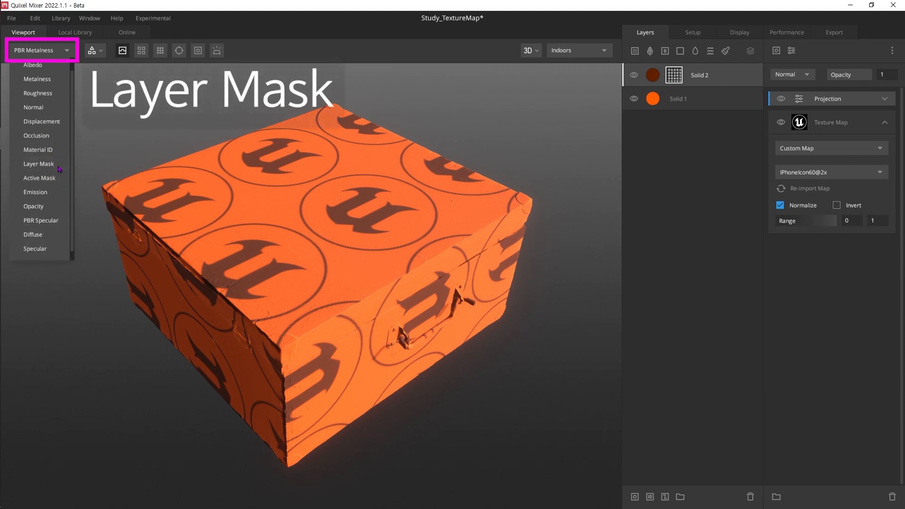
click(60, 170)
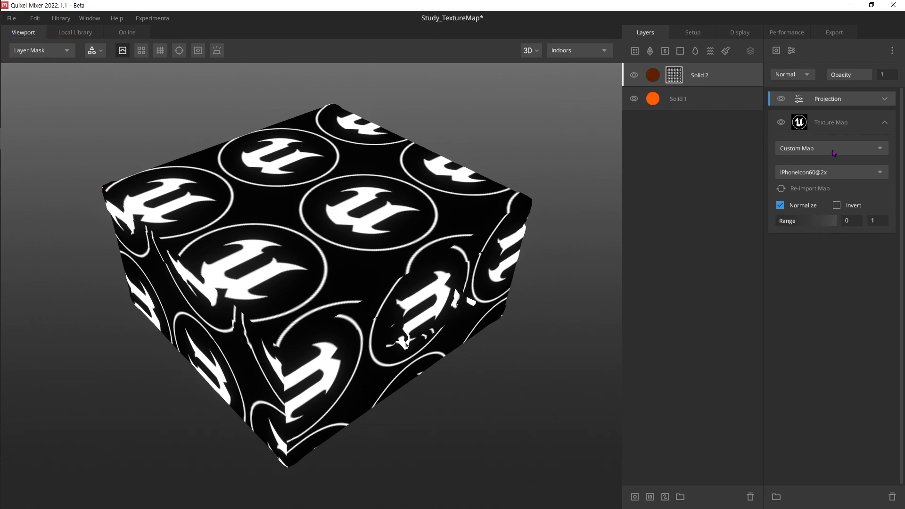
Step: Raise the Projection's X and Y repetitions to 6 and return the viewport display to PBR Metalness
click(886, 100)
mouse_move(801, 161)
mouse_down()
mouse_move(798, 170)
mouse_move(785, 165)
mouse_move(806, 165)
mouse_up()
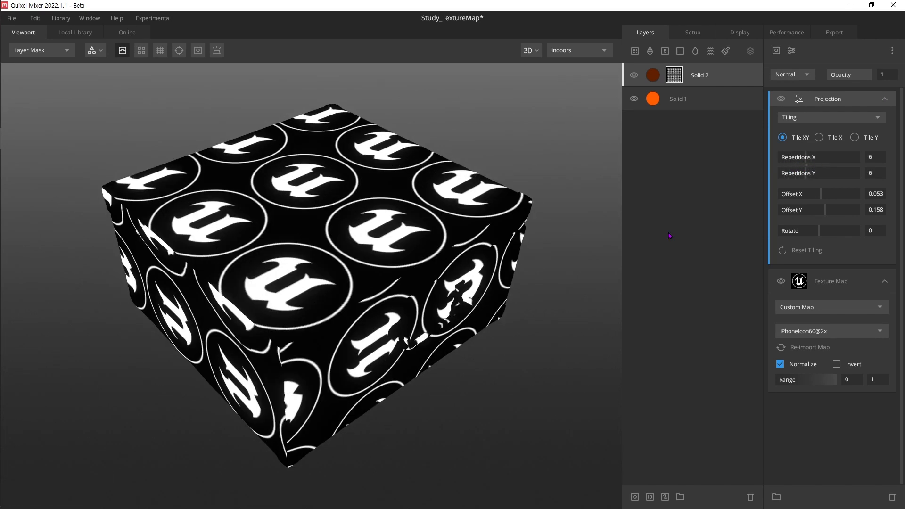
click(68, 51)
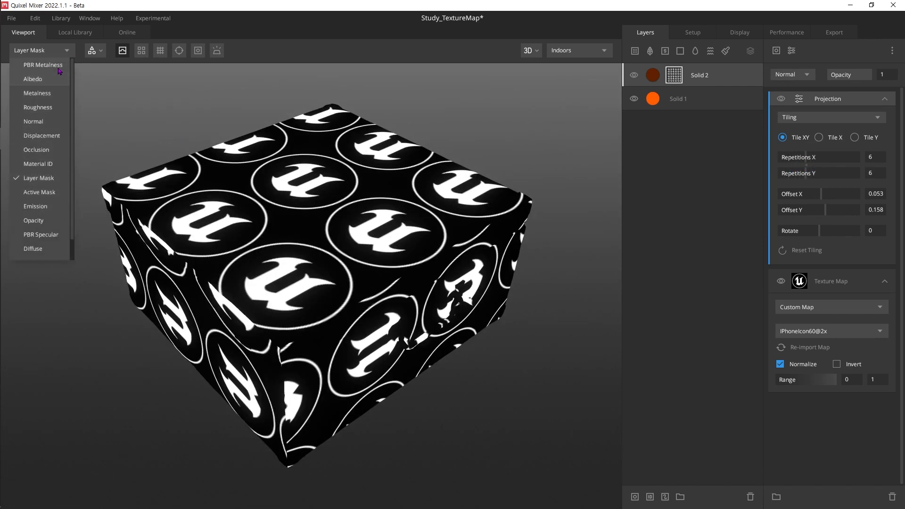
click(60, 66)
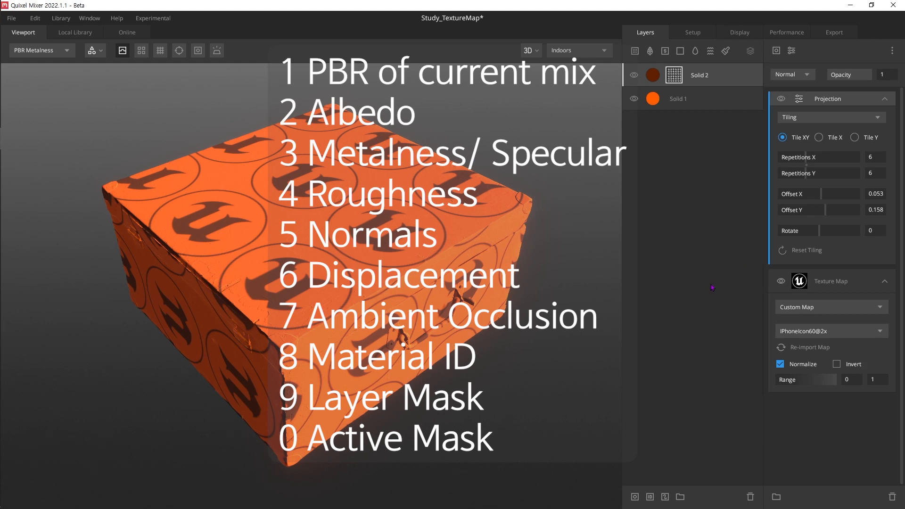
Step: Cycle the viewport through the individual channel views, from Albedo and Metalness through Roughness, Normal, Displacement, Occlusion and Material ID to the mask views
key(2)
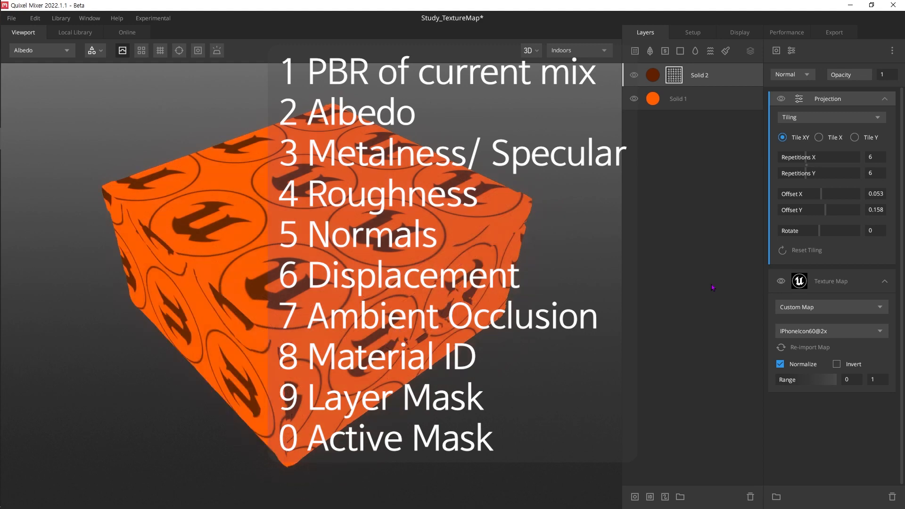
key(3)
key(4)
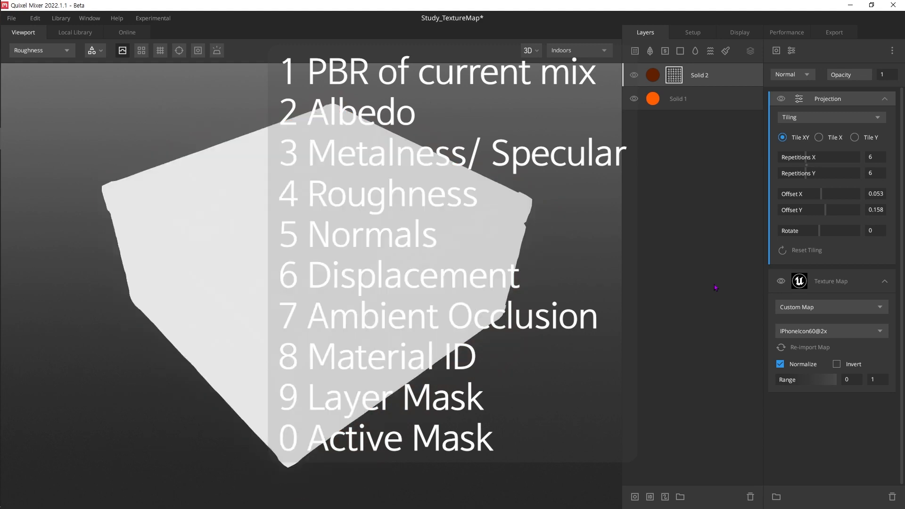
key(5)
key(6)
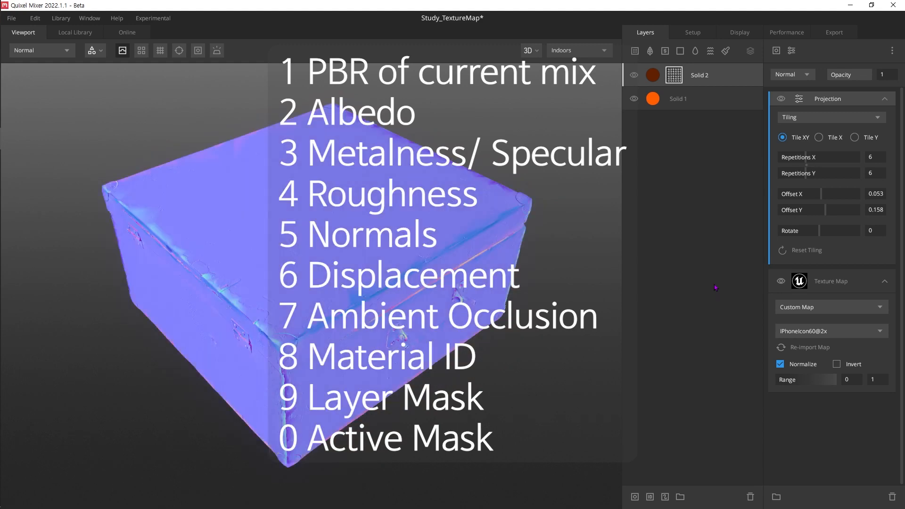
key(7)
key(8)
key(9)
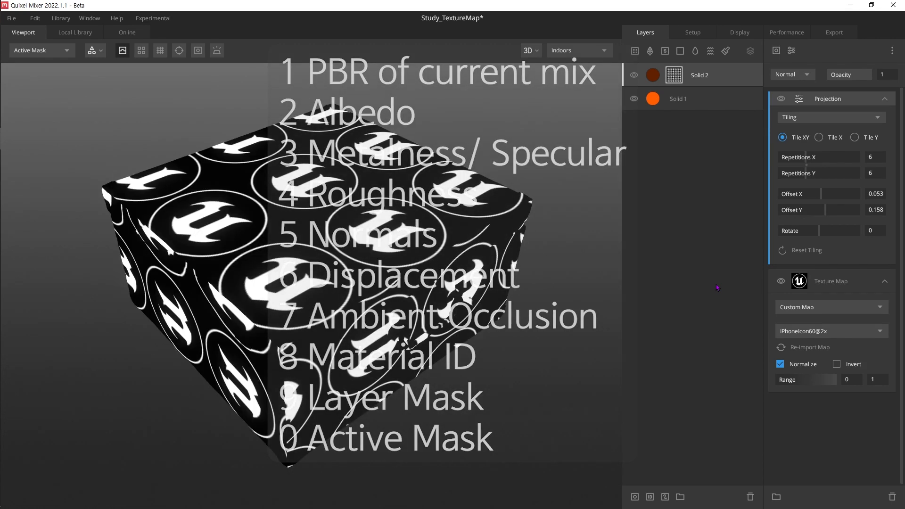
Step: Compare the crate in the PBR, Albedo and Layer Mask views, ending on the Layer Mask view
key(1)
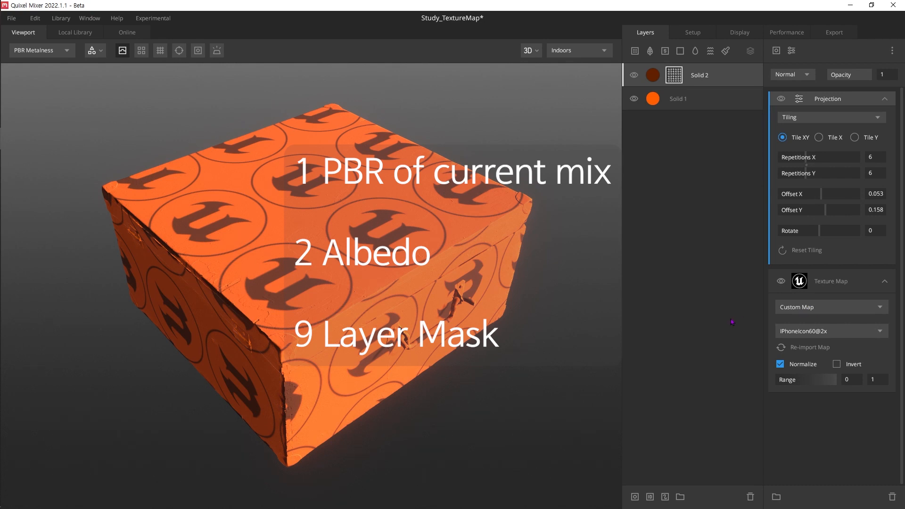
key(2)
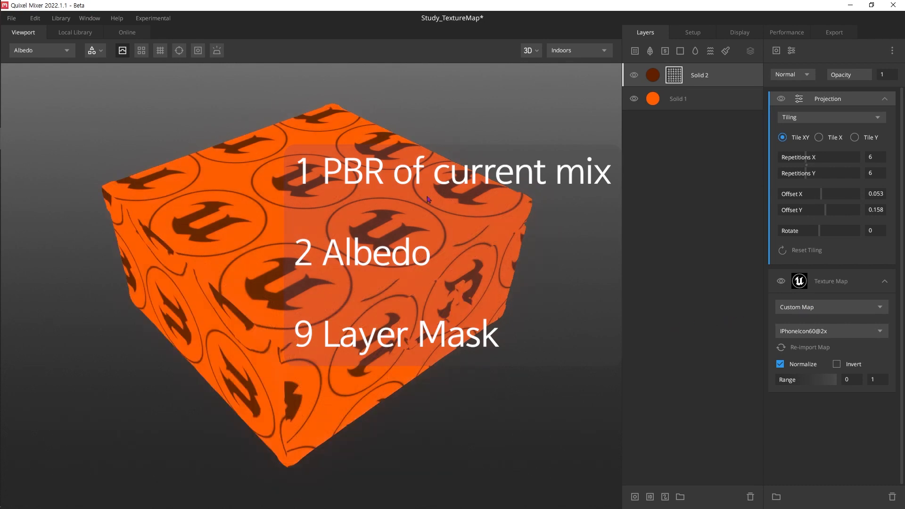
key(9)
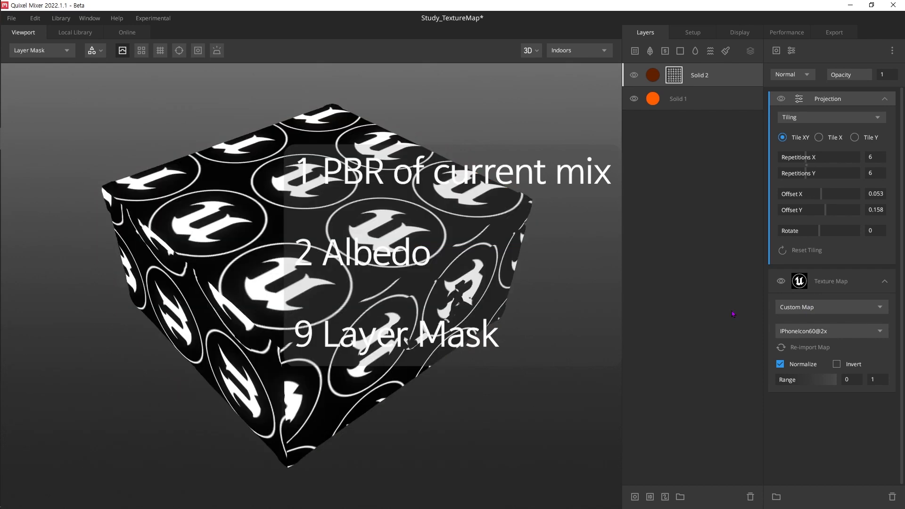
key(1)
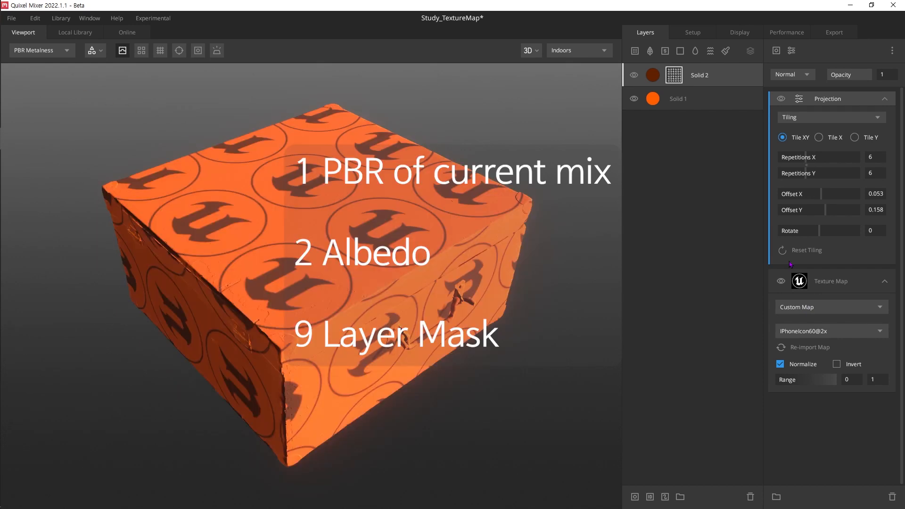
key(9)
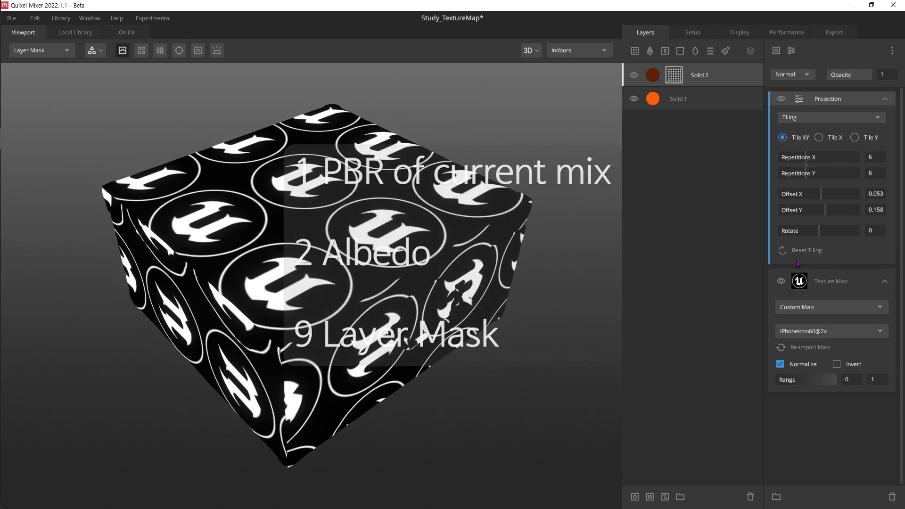
key(1)
key(9)
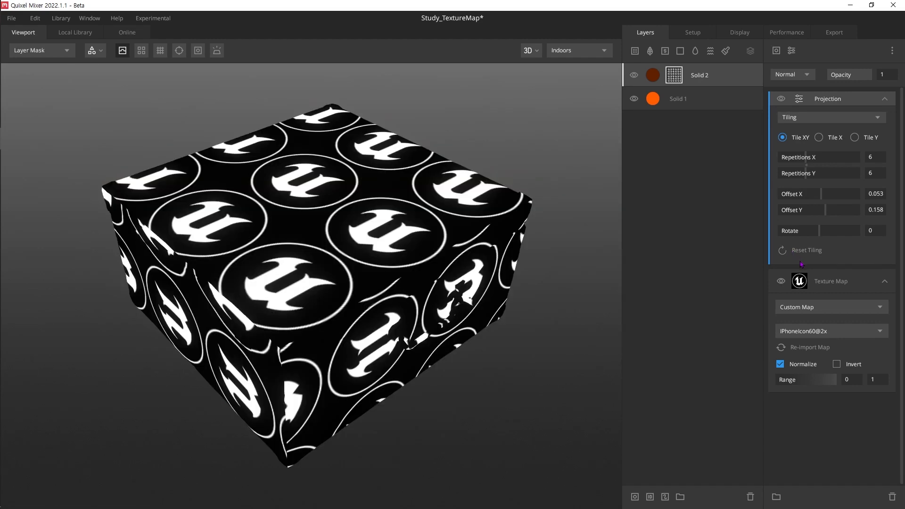
key(1)
key(9)
Step: Collapse the Projection settings and change the Texture Map's source to Library Asset
click(886, 99)
click(880, 148)
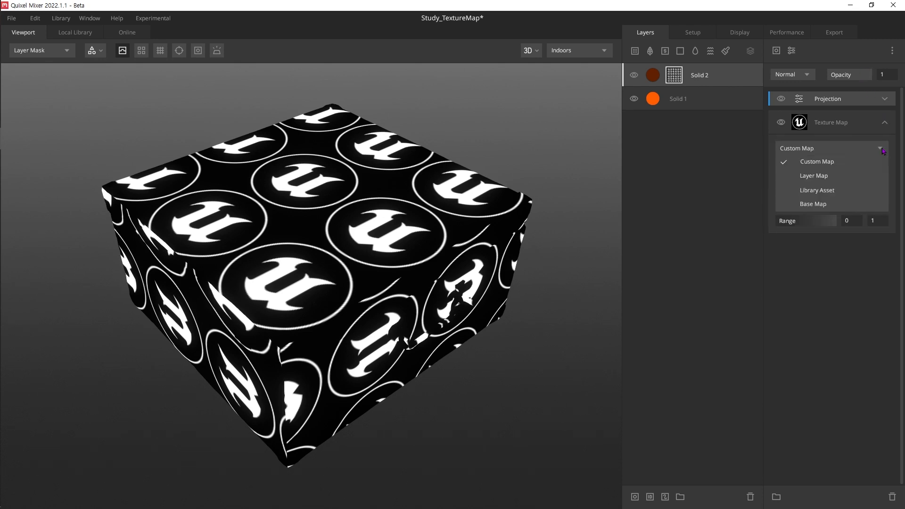
click(853, 199)
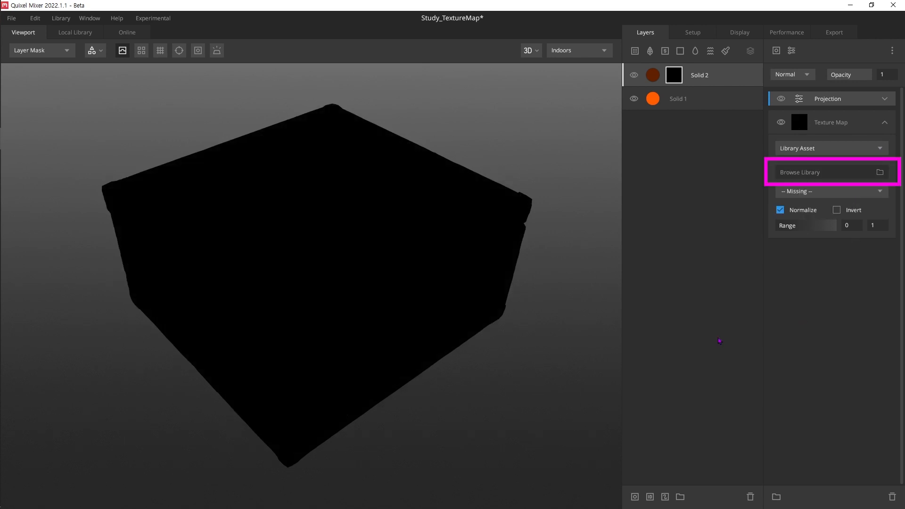
Step: Browse the library for the Texture Map's asset, glance at the online assets, and filter the local library to Surface
click(836, 170)
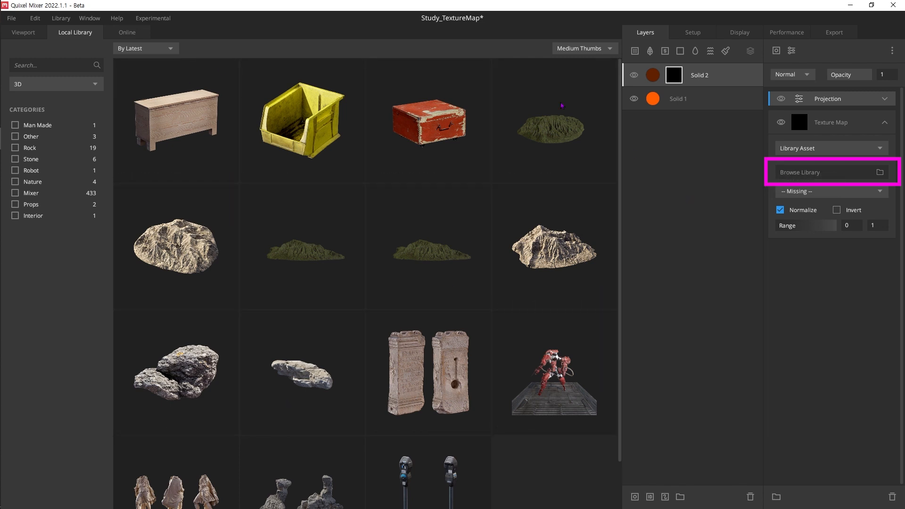
click(139, 33)
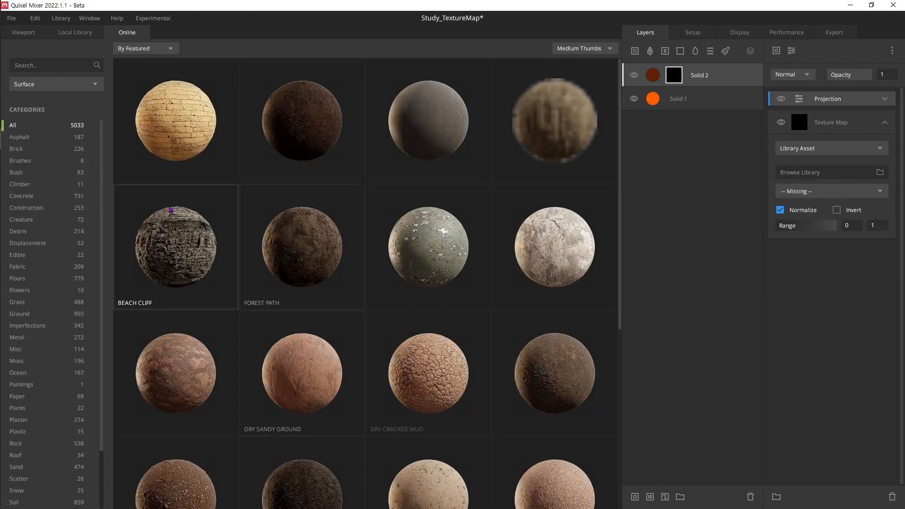
click(75, 32)
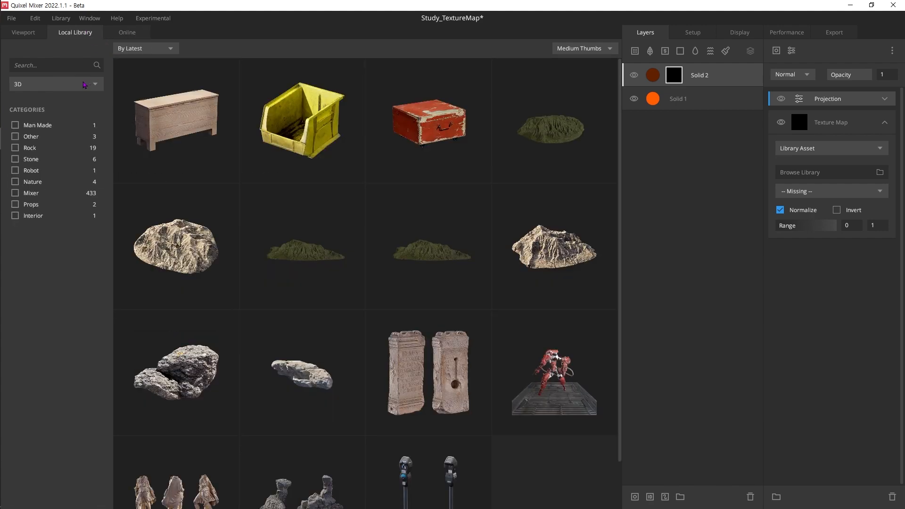
click(57, 84)
click(78, 112)
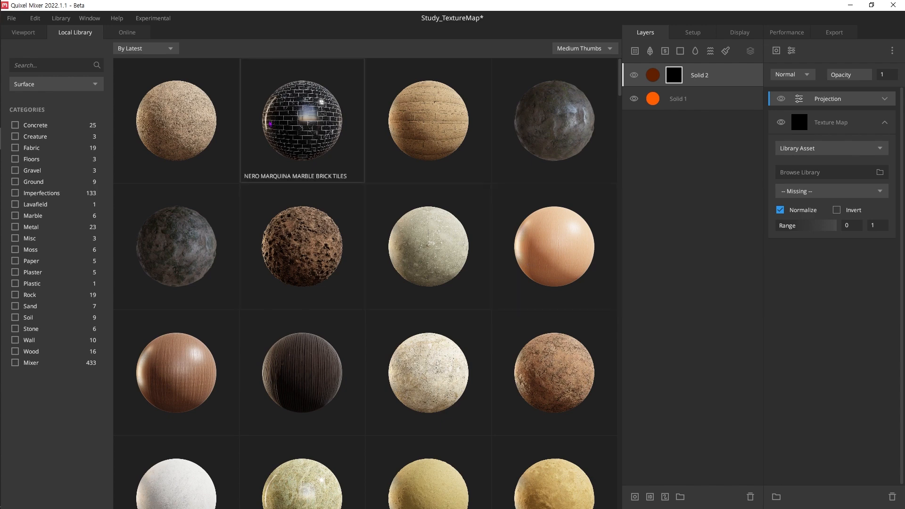
Step: Try to use the Nero Marquina Marble Brick Tiles surface as the mask's asset, and delete the layer it adds
click(301, 121)
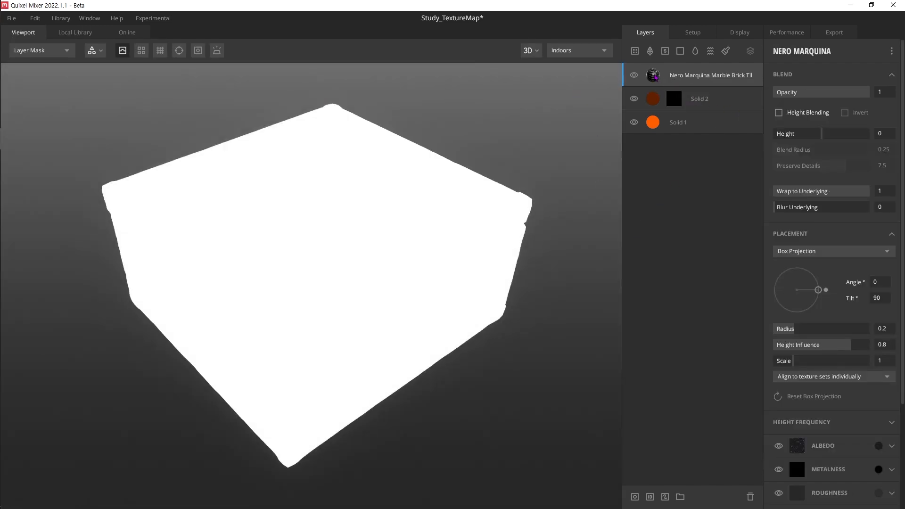
key(Delete)
Step: Select Solid 2's mask and assign the Nero Marquina Marble Brick Tiles surface as the Texture Map's library asset
click(669, 77)
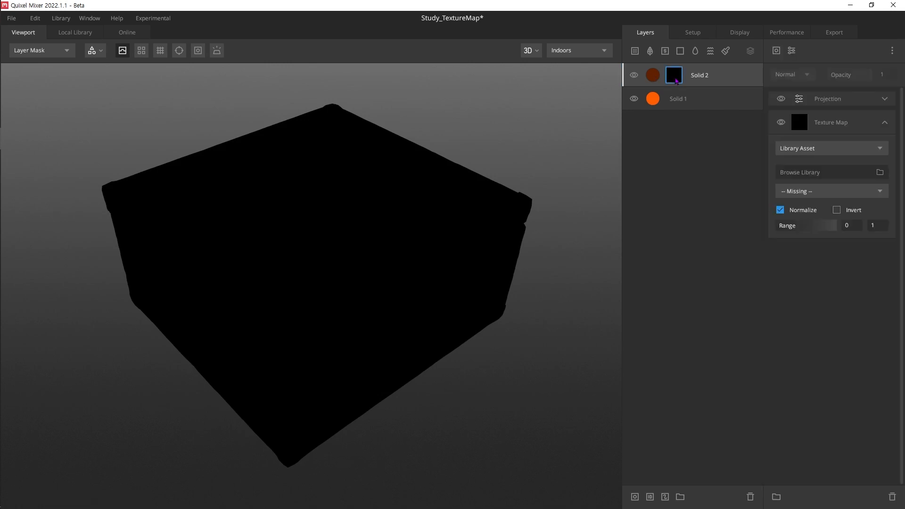
click(854, 176)
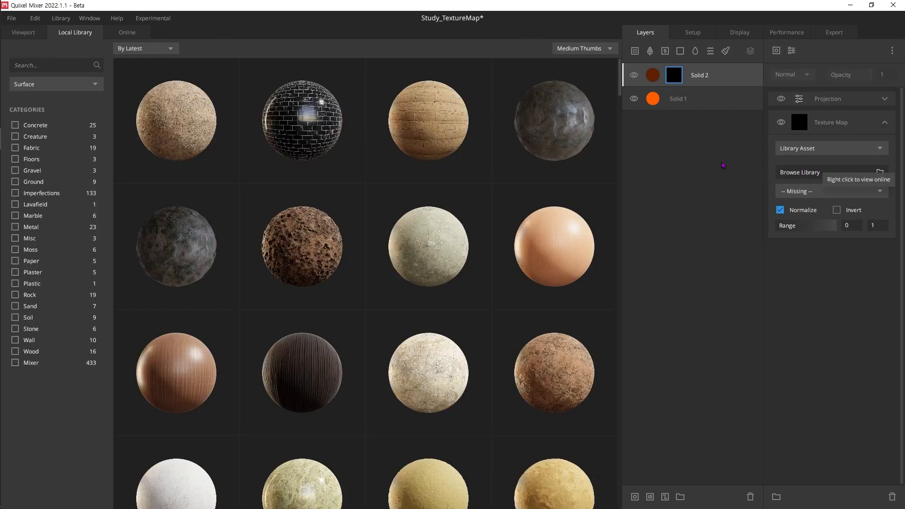
click(304, 119)
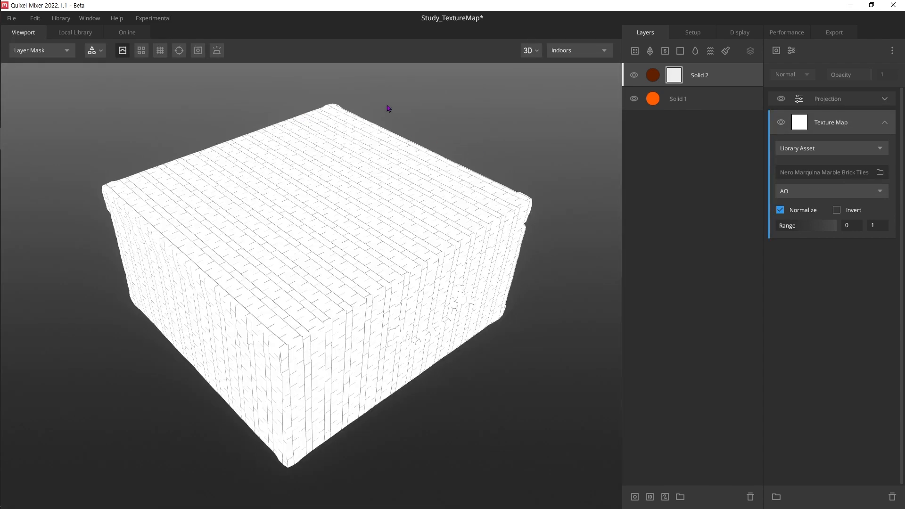
Step: Add Nero Marquina Marble Brick Tiles directly from the local library, delete that layer, and reselect Solid 2's mask to revisit the asset browser
click(81, 34)
click(291, 119)
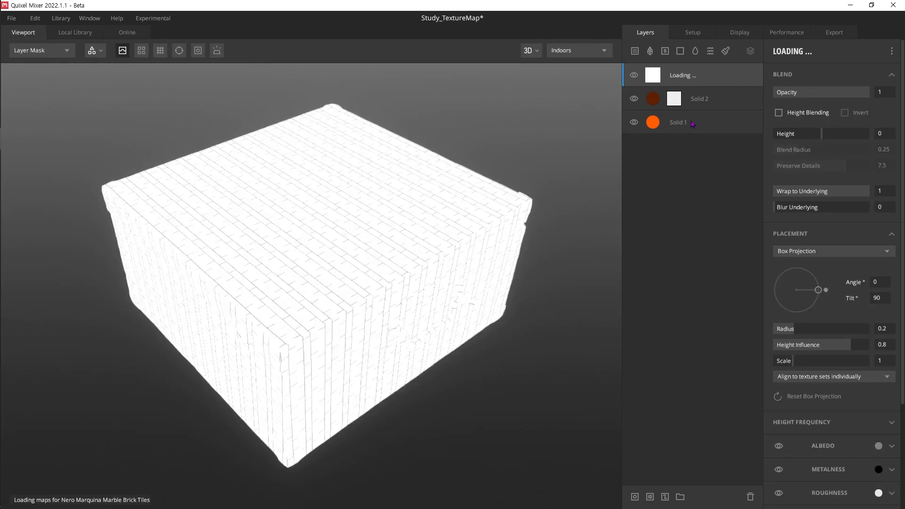
key(Delete)
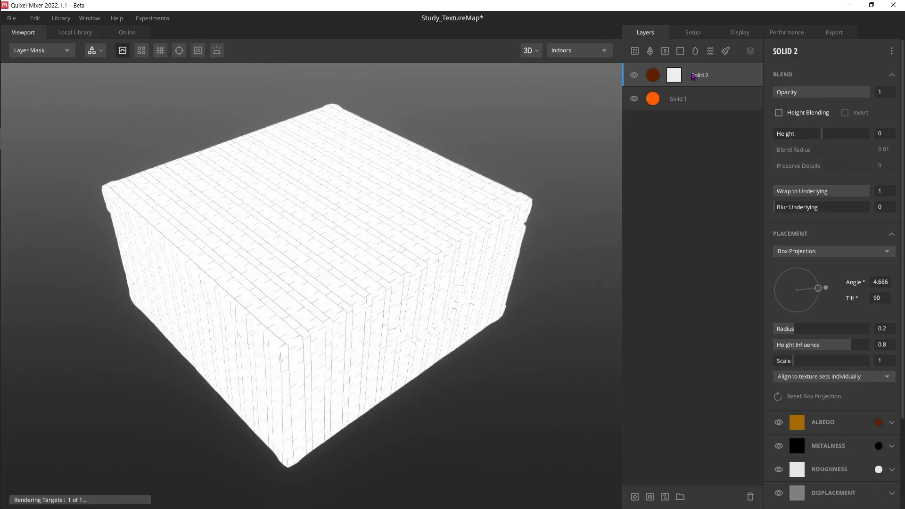
click(676, 77)
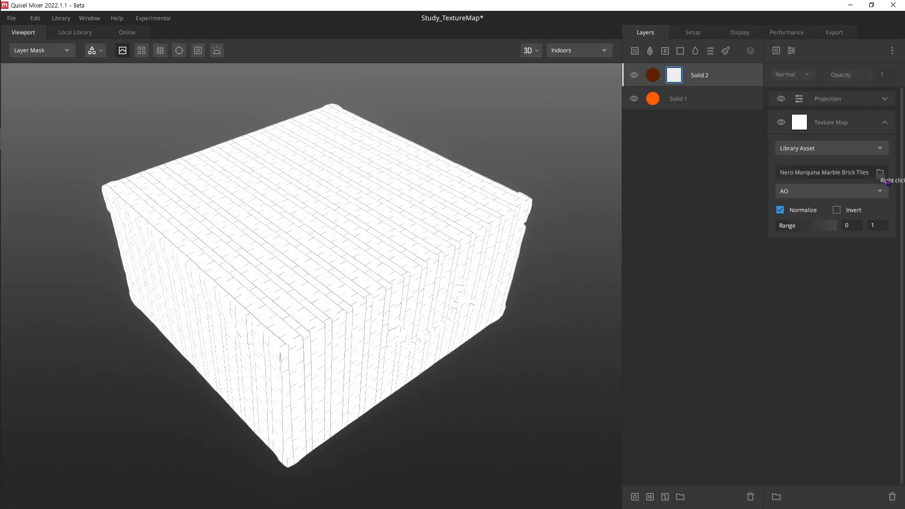
click(868, 178)
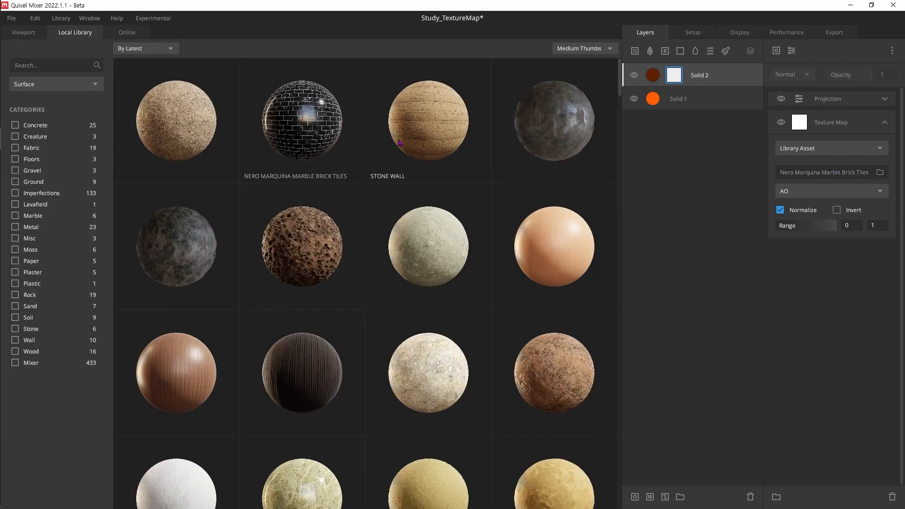
click(27, 33)
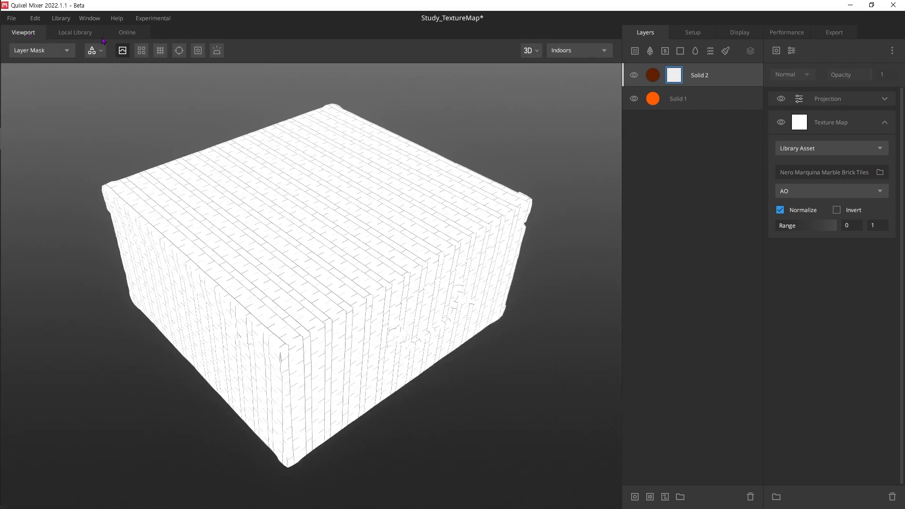
click(866, 192)
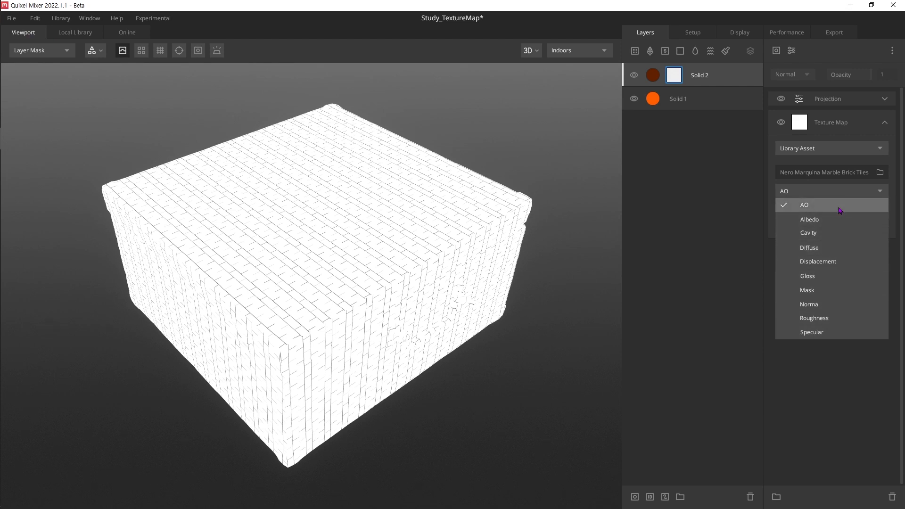
click(809, 189)
click(810, 194)
click(817, 220)
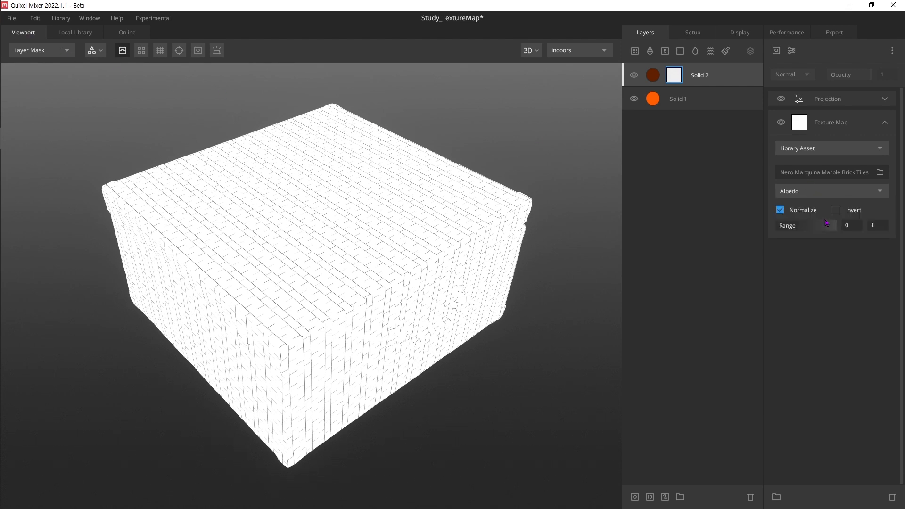
click(832, 195)
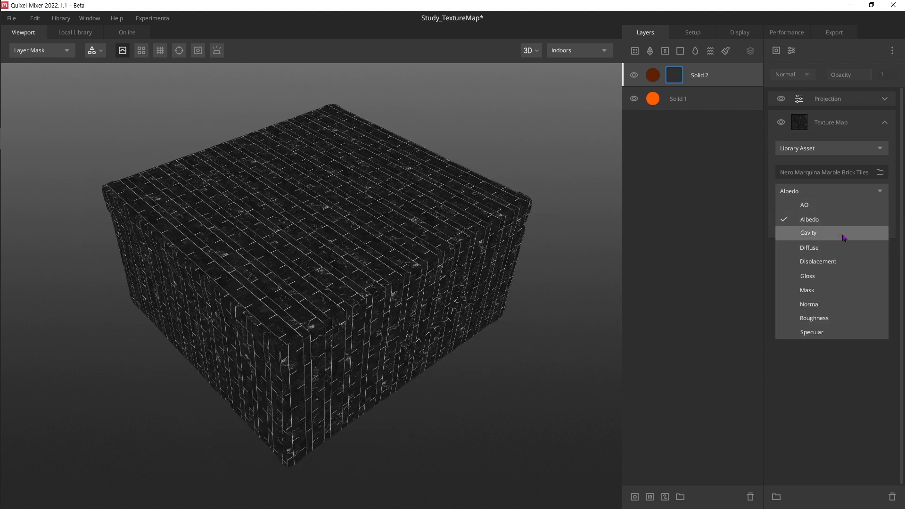
click(786, 277)
click(832, 190)
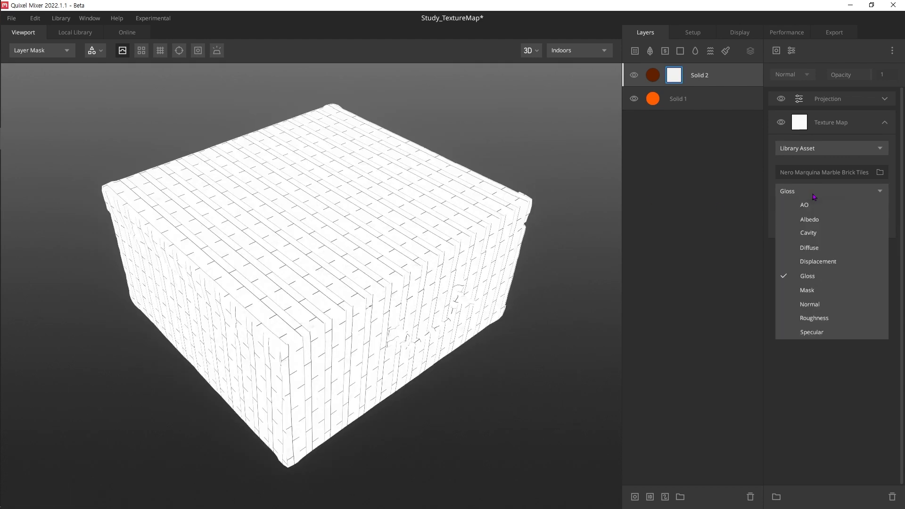
click(796, 291)
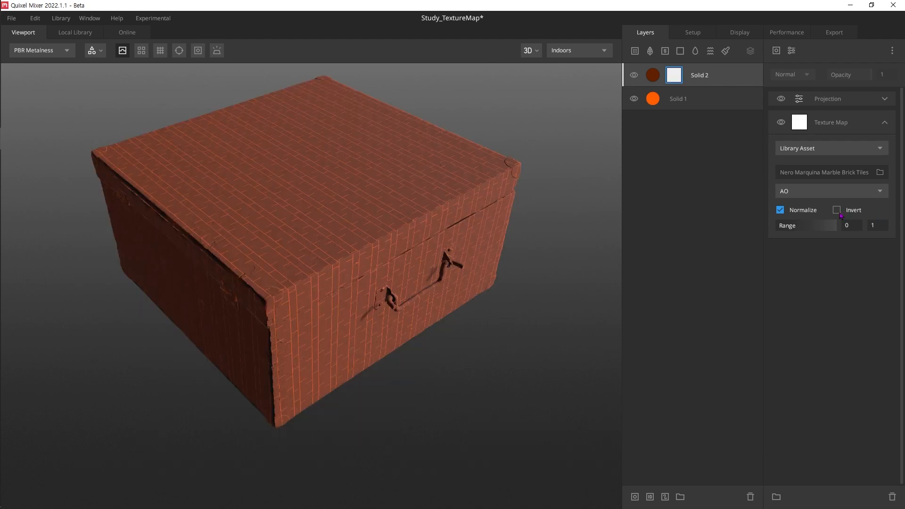
Step: Toggle the Texture Map's inversion on and off, and view its source options
click(837, 210)
click(838, 211)
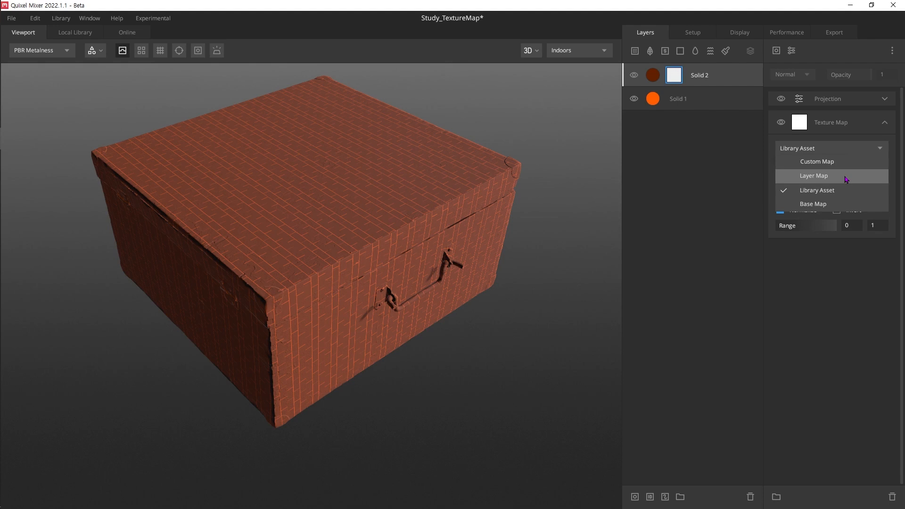
click(717, 174)
Step: Add the Dry Trampled Mud surface from the local library as a layer and hide it
click(76, 33)
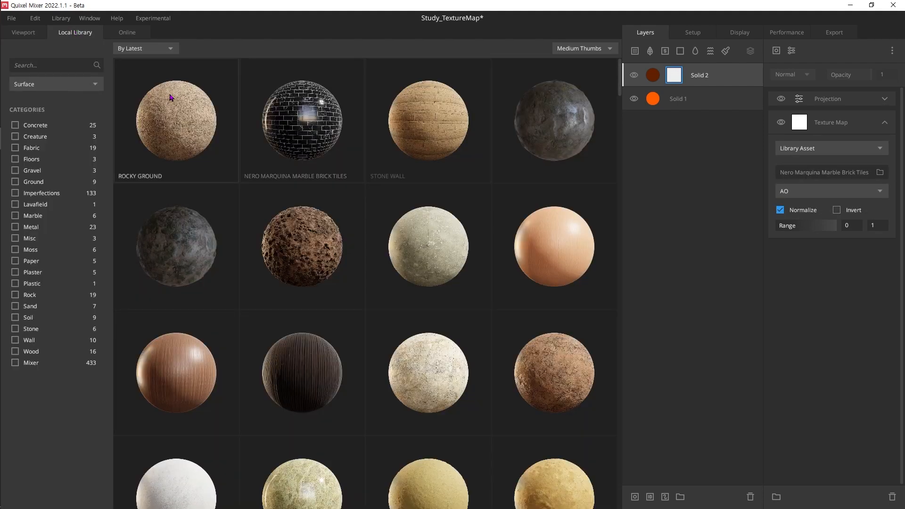
click(330, 241)
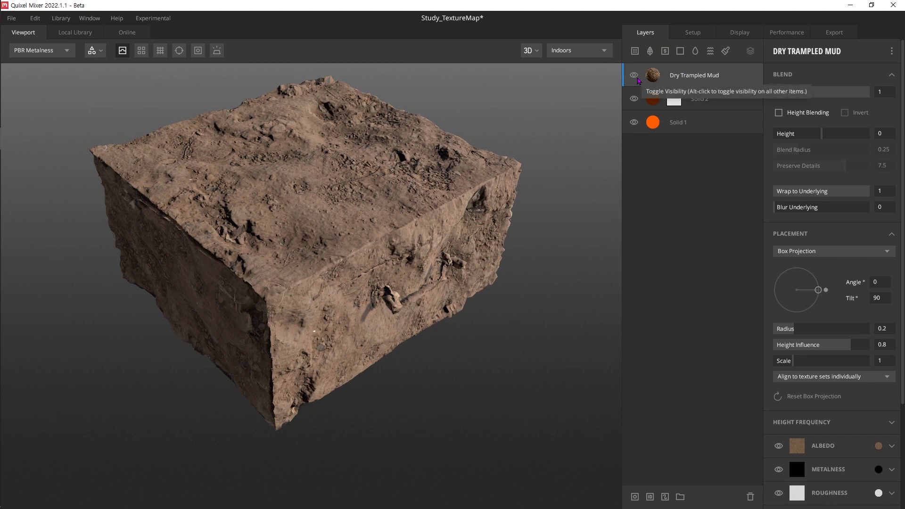
click(634, 76)
Step: Set the source of Solid 2's mask Texture Map to Layer Map, using the Dry Trampled Mud layer
click(681, 100)
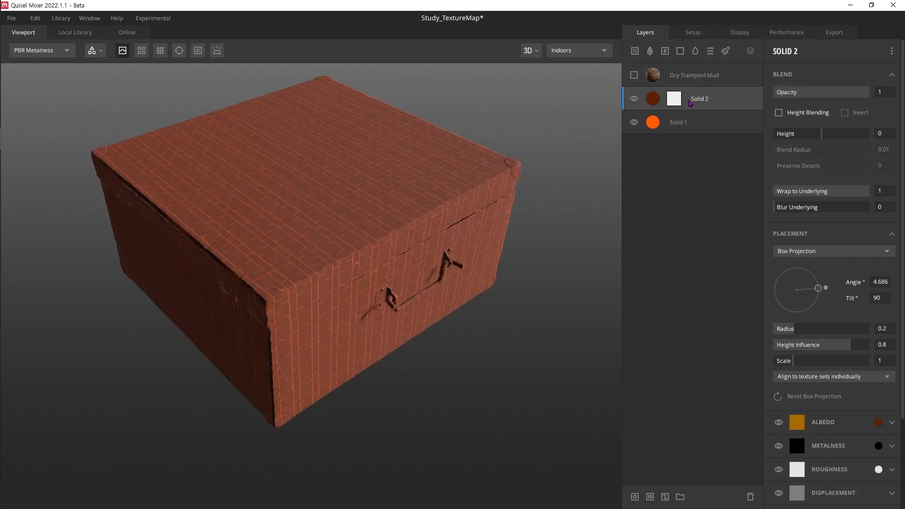
click(681, 100)
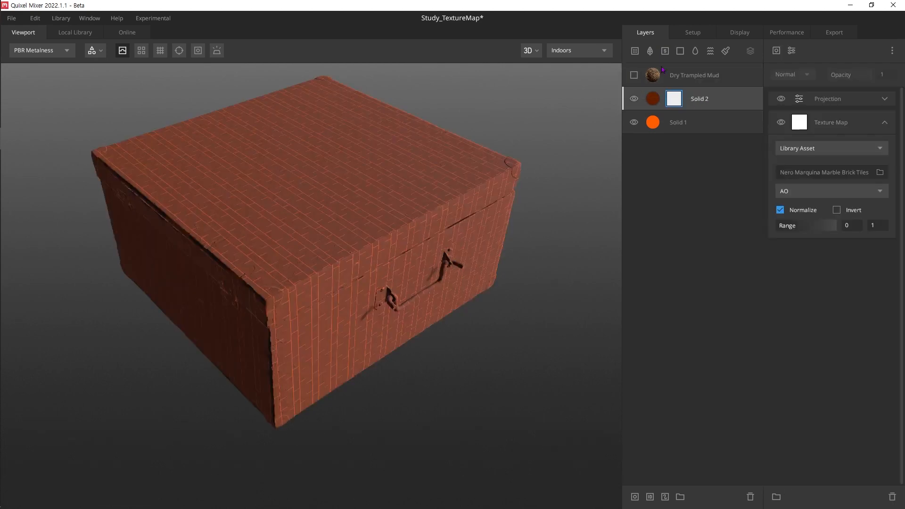
click(883, 149)
click(844, 176)
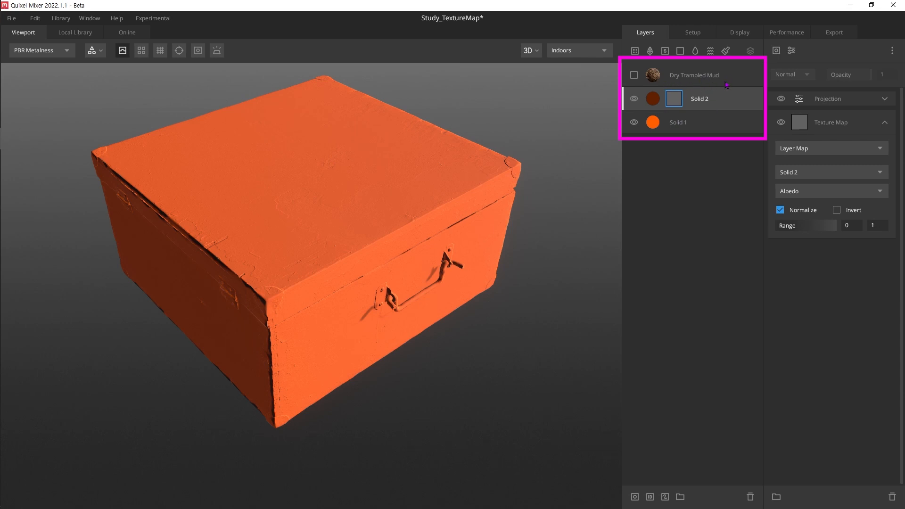
click(827, 175)
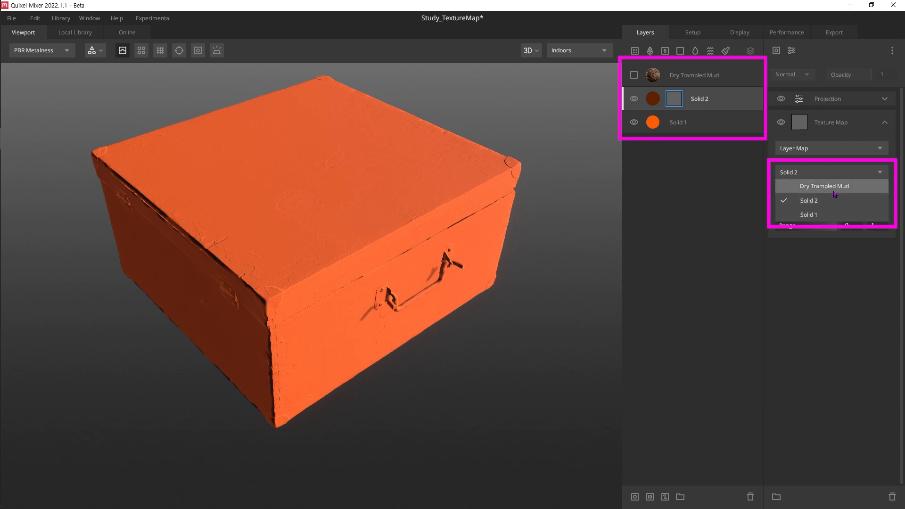
click(835, 188)
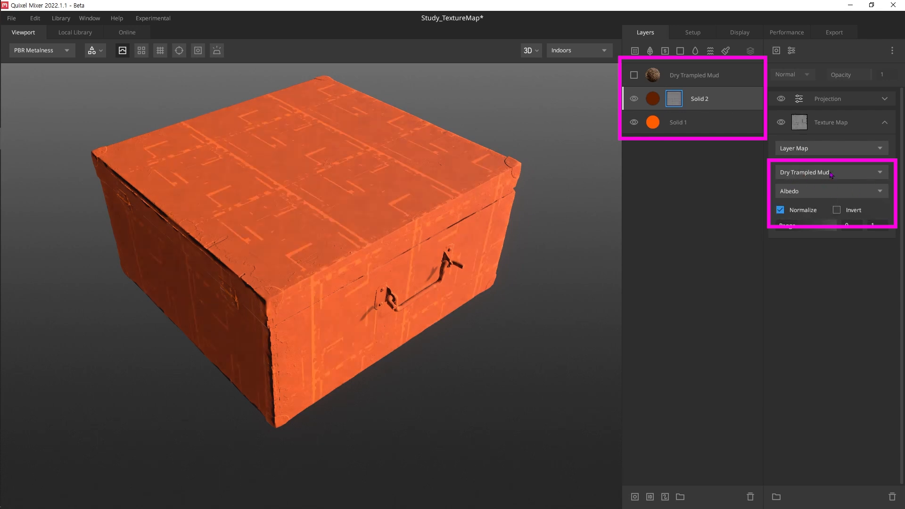
Step: Set the layer map's channel to AO and preview the mask with Invert on and off
click(828, 193)
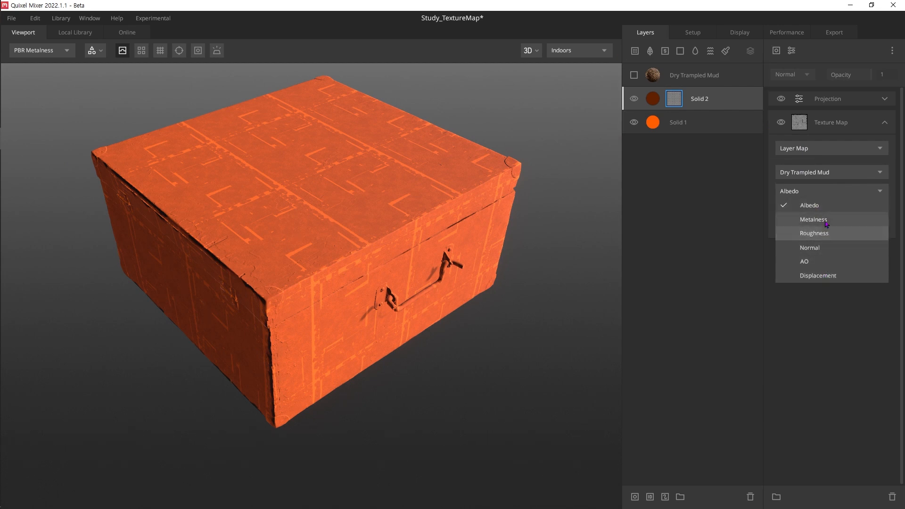
click(817, 298)
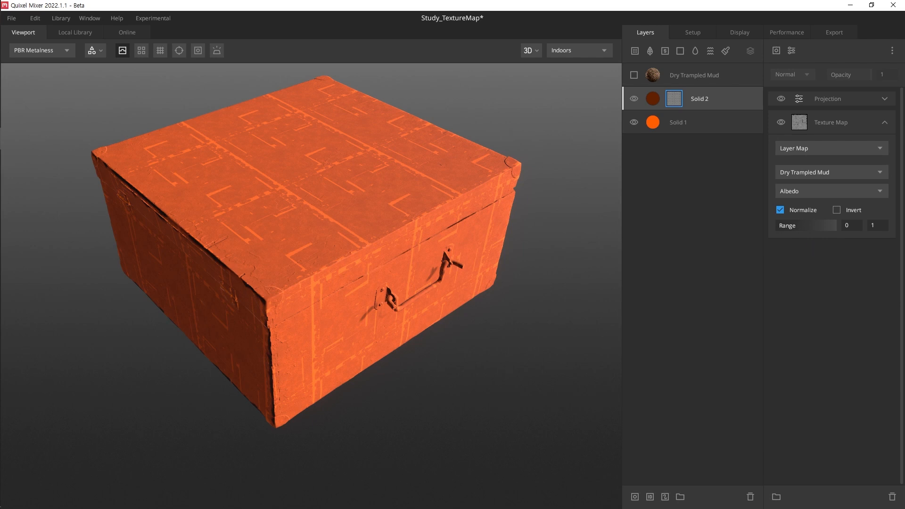
click(828, 191)
click(830, 263)
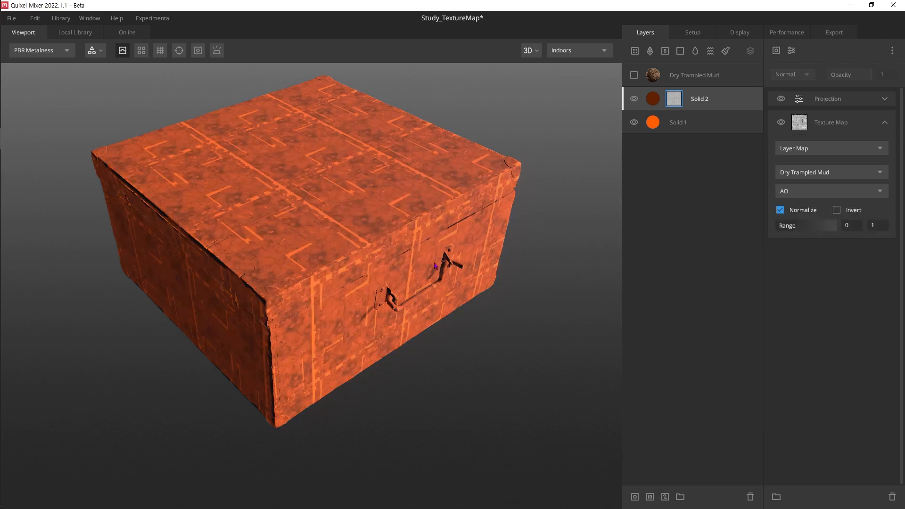
mouse_move(404, 313)
middle_down()
mouse_move(400, 267)
mouse_move(407, 312)
middle_up()
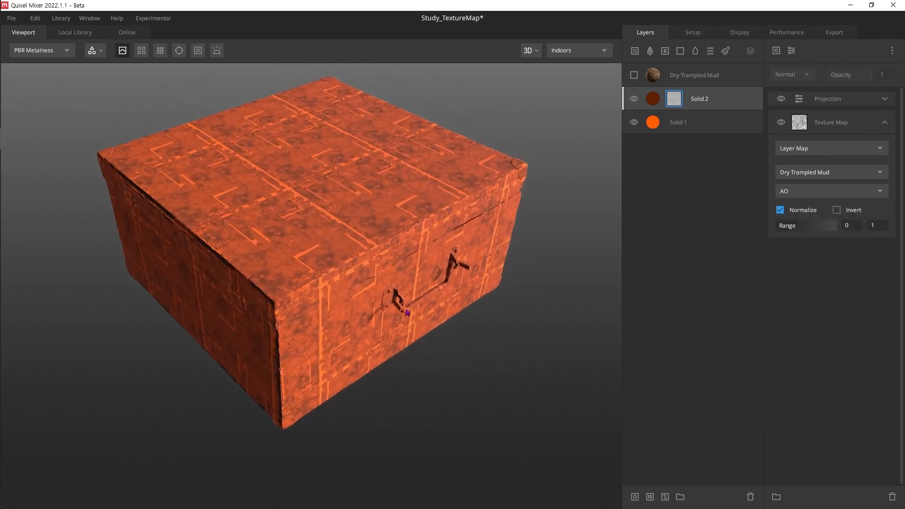
click(836, 210)
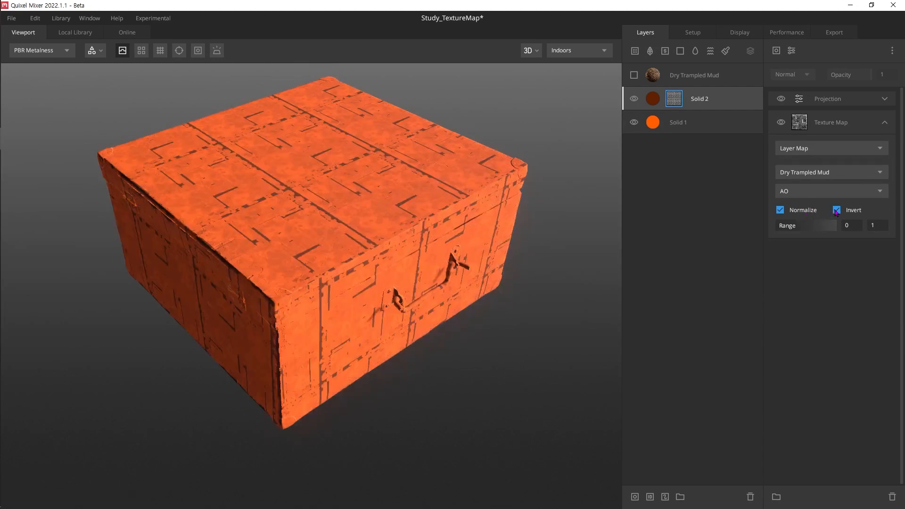
click(837, 210)
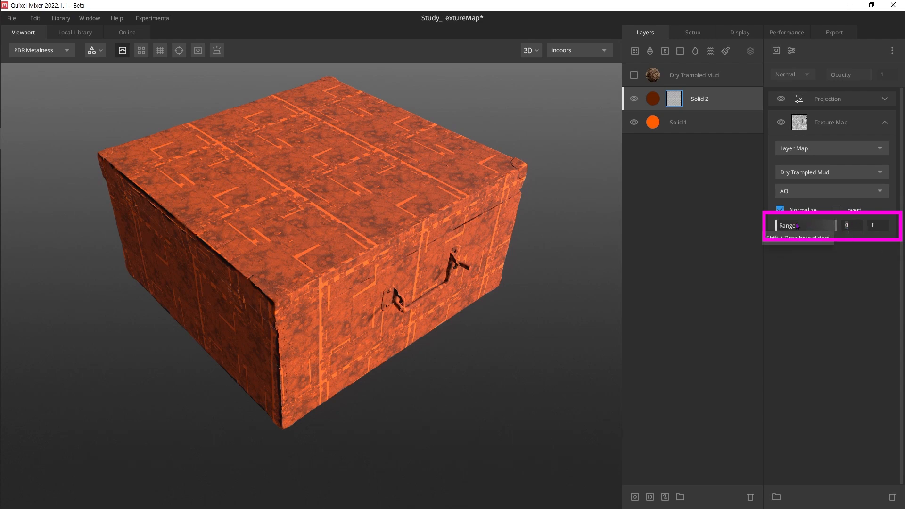
Step: Narrow the Texture Map's Range to 0.437–0.77 and show the crate in the Layer Mask view
mouse_move(781, 230)
mouse_down()
mouse_move(806, 229)
mouse_move(776, 229)
mouse_up()
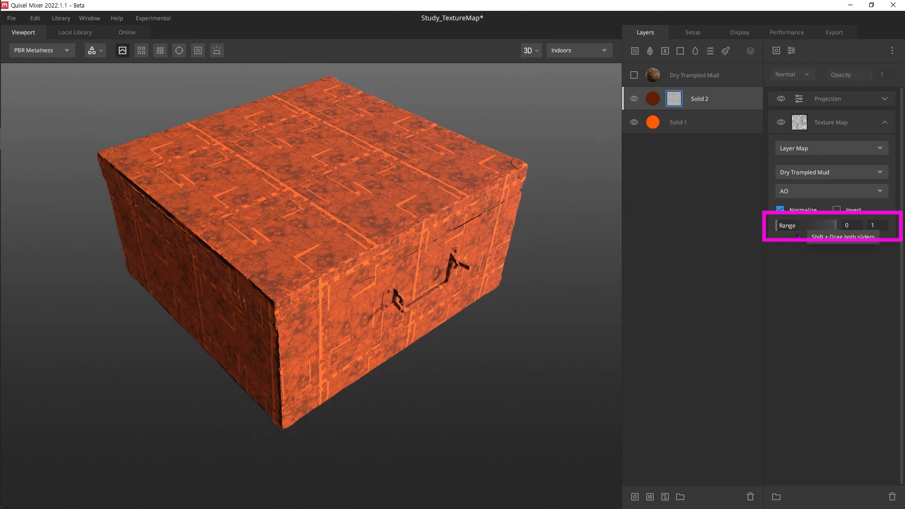
mouse_move(837, 227)
mouse_down()
mouse_move(778, 230)
mouse_move(837, 229)
mouse_up()
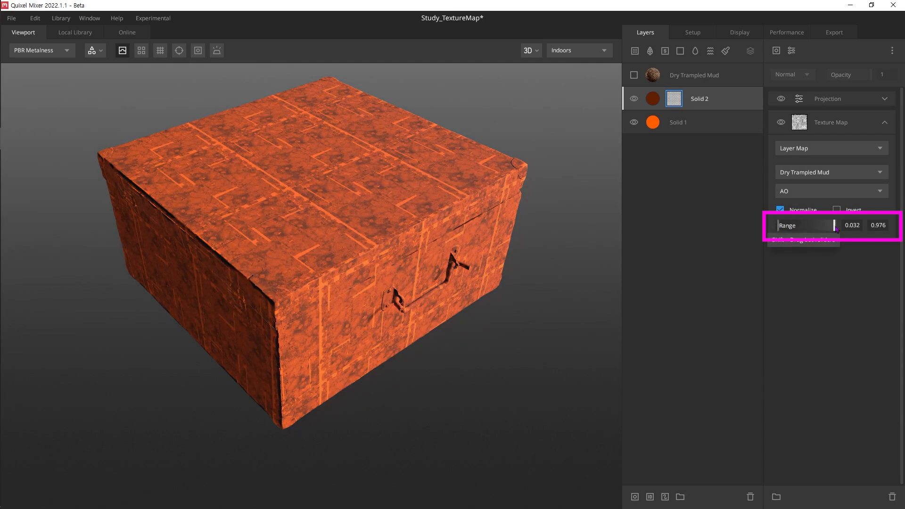
mouse_move(837, 230)
shift+mouse_down()
mouse_move(776, 231)
mouse_move(833, 230)
mouse_move(808, 231)
mouse_move(832, 231)
mouse_move(823, 231)
shift+mouse_up()
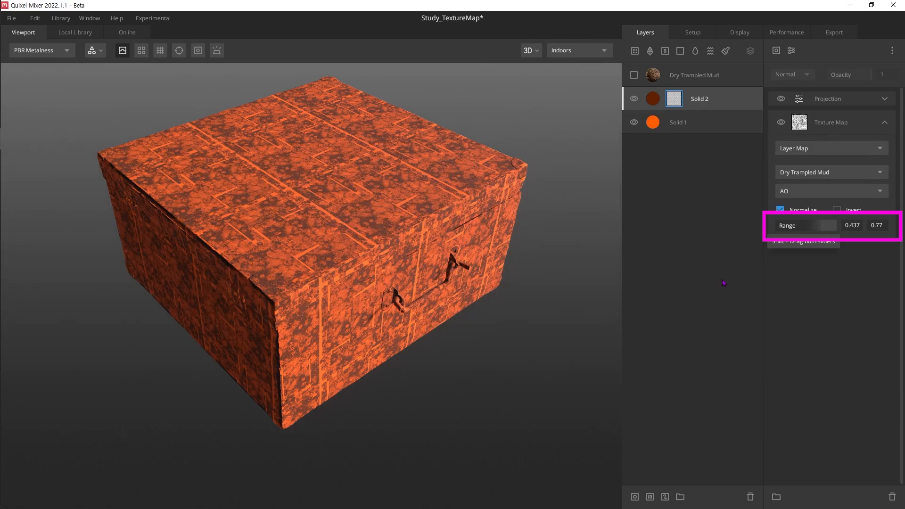
key(m)
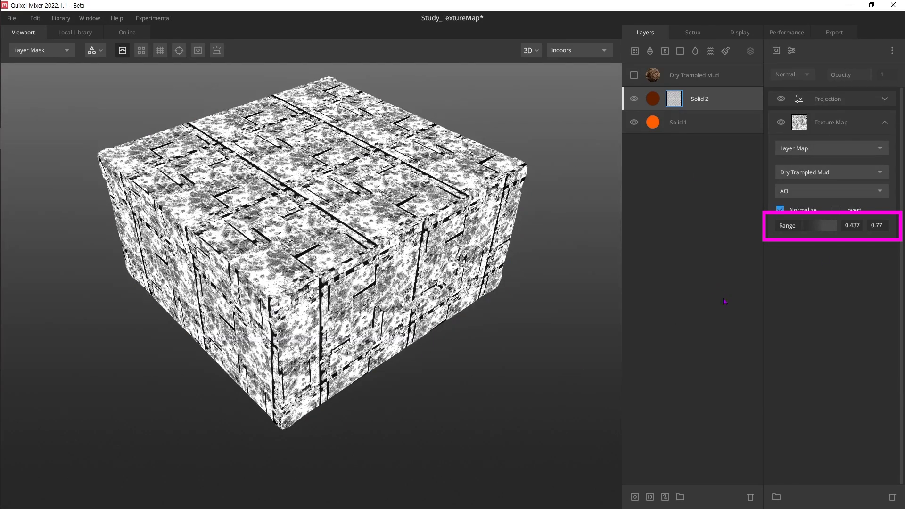
Step: Reset the Range to 0–1, try 0.421–0.563, restore the full 0–1 range, and inspect the mask up close
drag(803, 226, 836, 231)
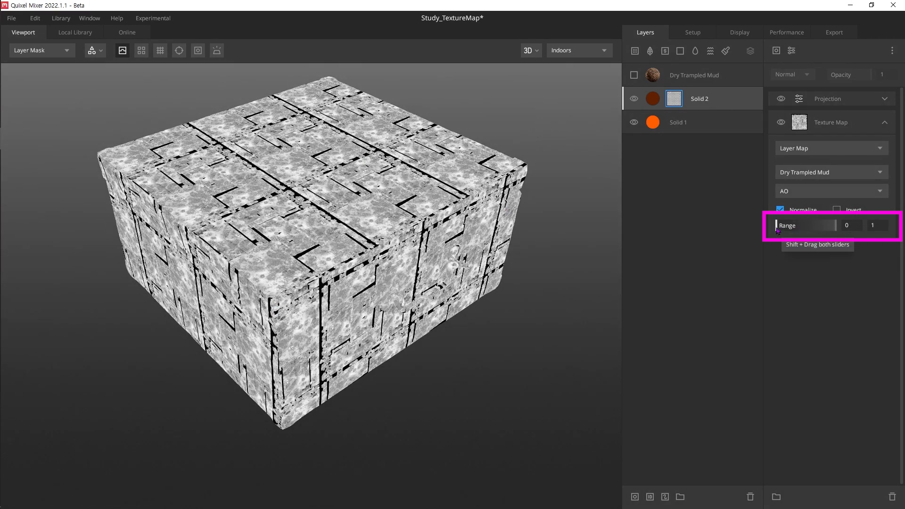
drag(777, 228, 810, 233)
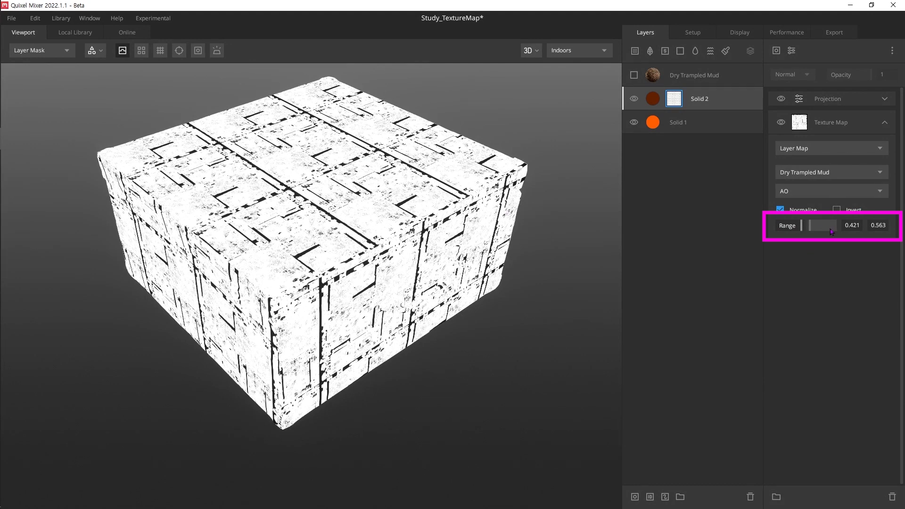
drag(802, 228, 837, 228)
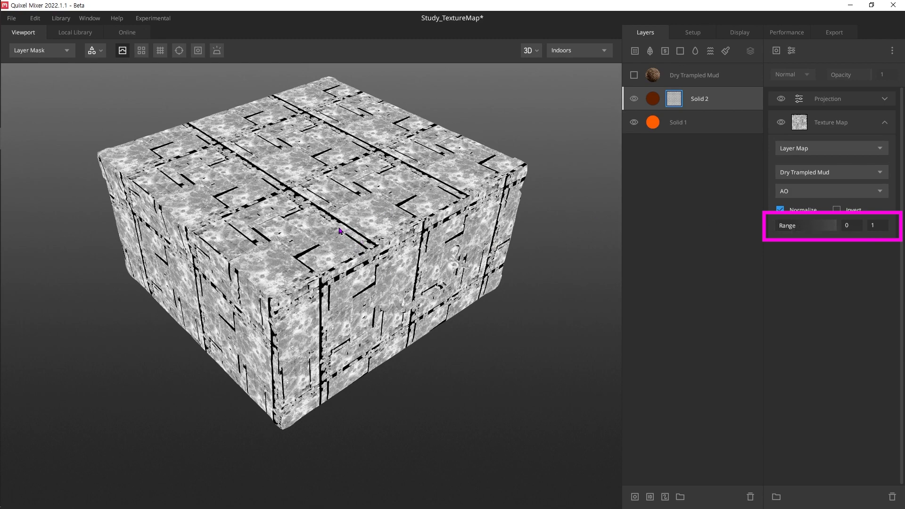
scroll(358, 238, up, 6)
scroll(354, 270, down, 5)
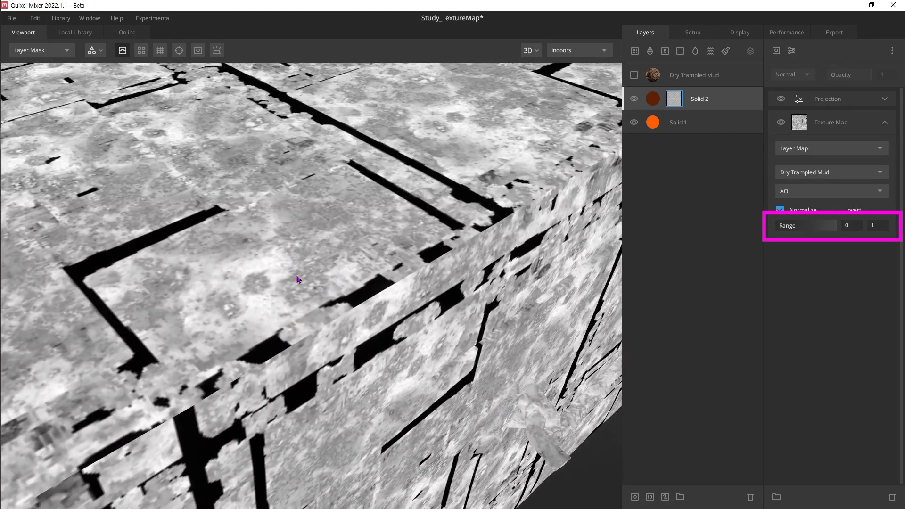
Step: Try the mask's Range at 0.437–0.54 in the Layer Mask view, and set both limits to 0.508 in PBR Metalness
scroll(335, 248, down, 2)
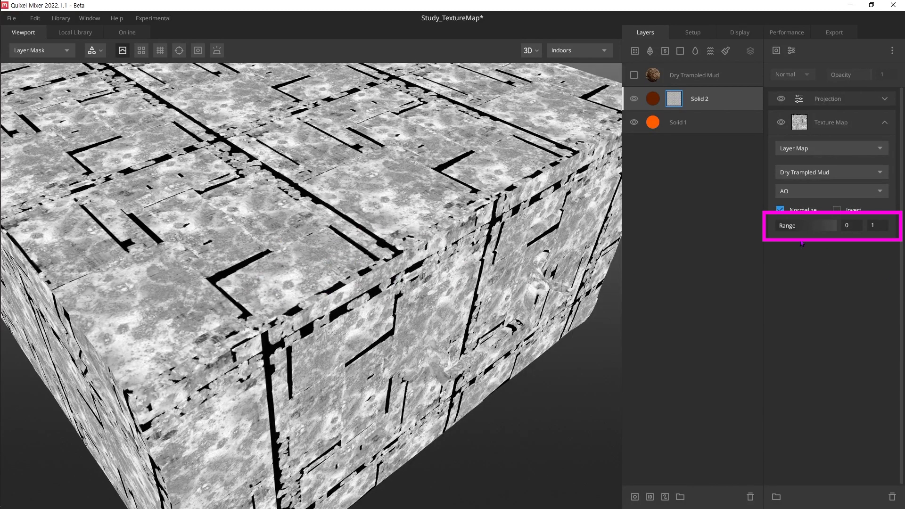
drag(778, 227, 804, 229)
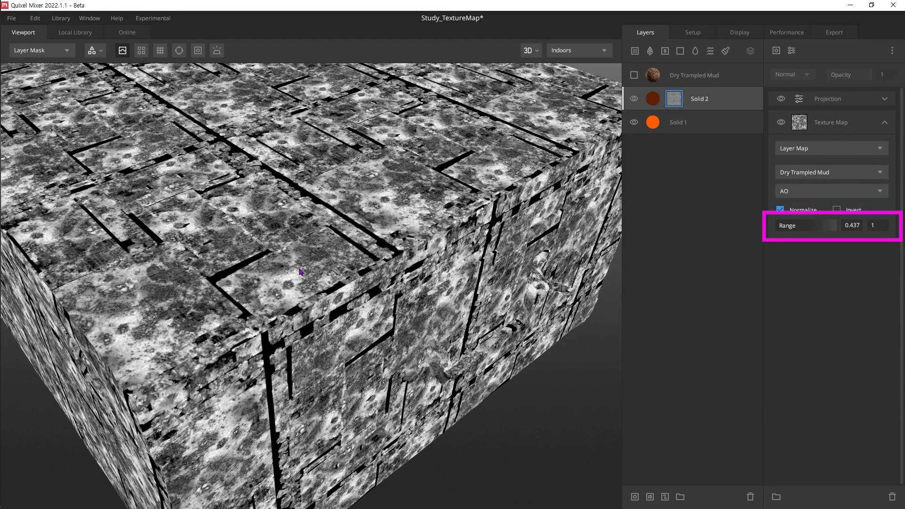
click(835, 233)
drag(835, 230, 809, 230)
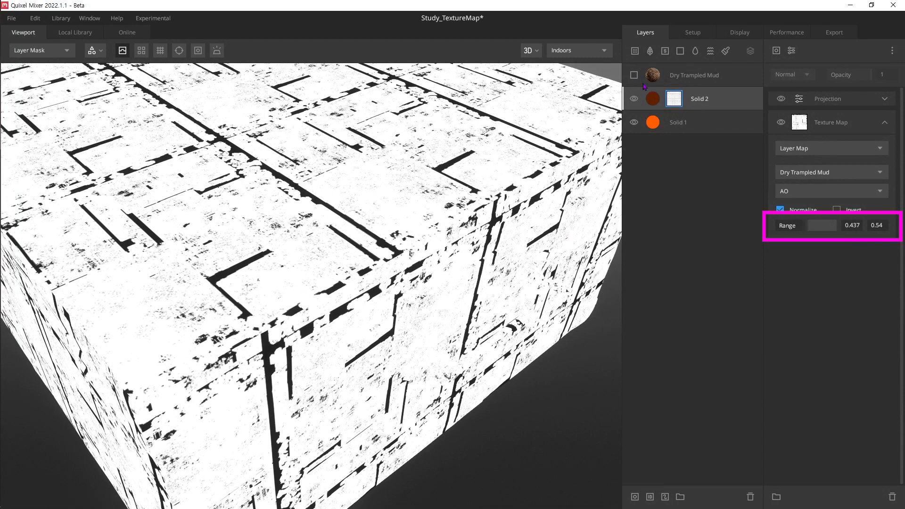
key(m)
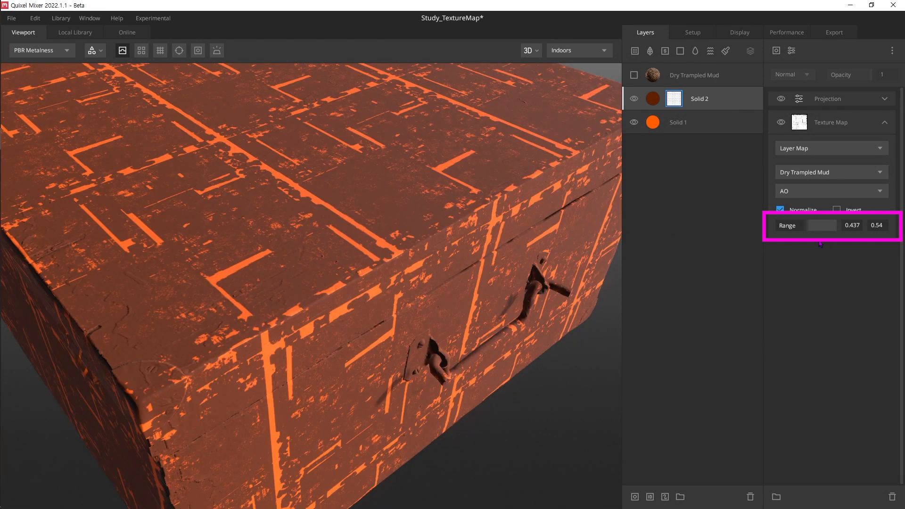
drag(808, 226, 856, 229)
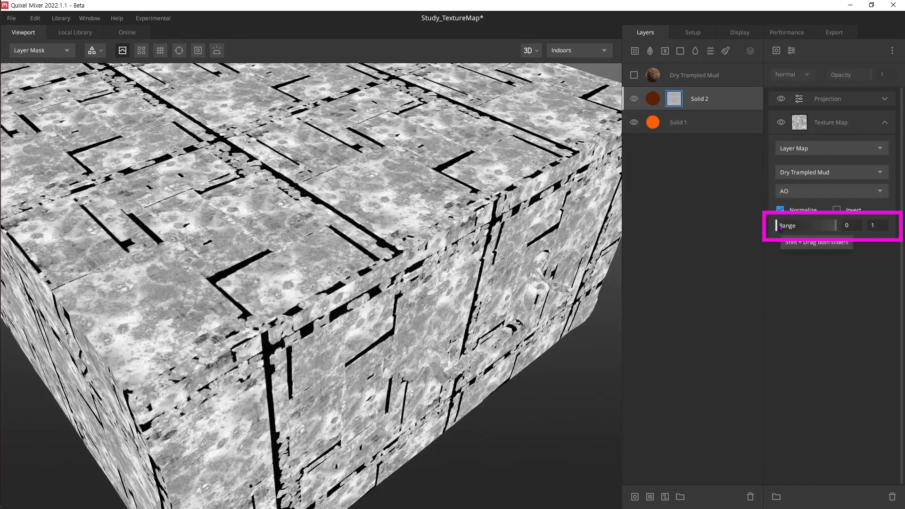
drag(807, 225, 831, 227)
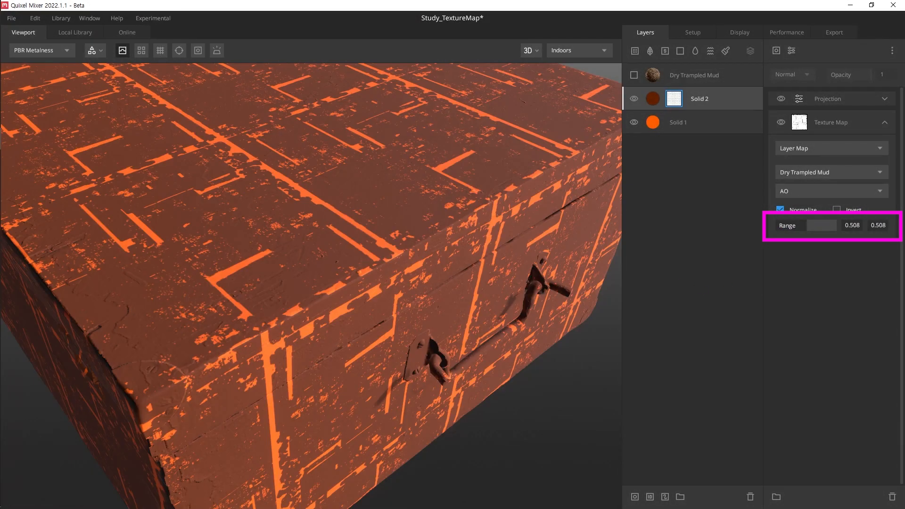
Step: Review the Texture Map's source and channel options, keeping Layer Map and AO
click(810, 149)
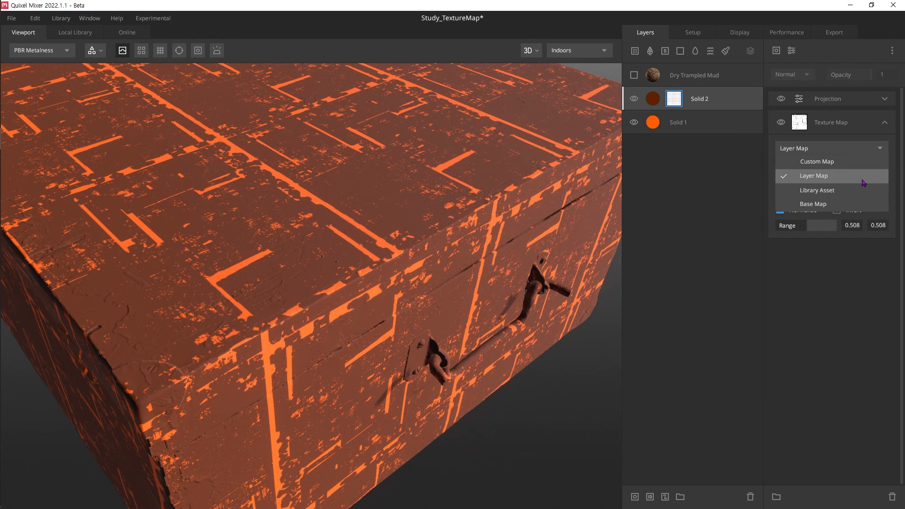
click(862, 181)
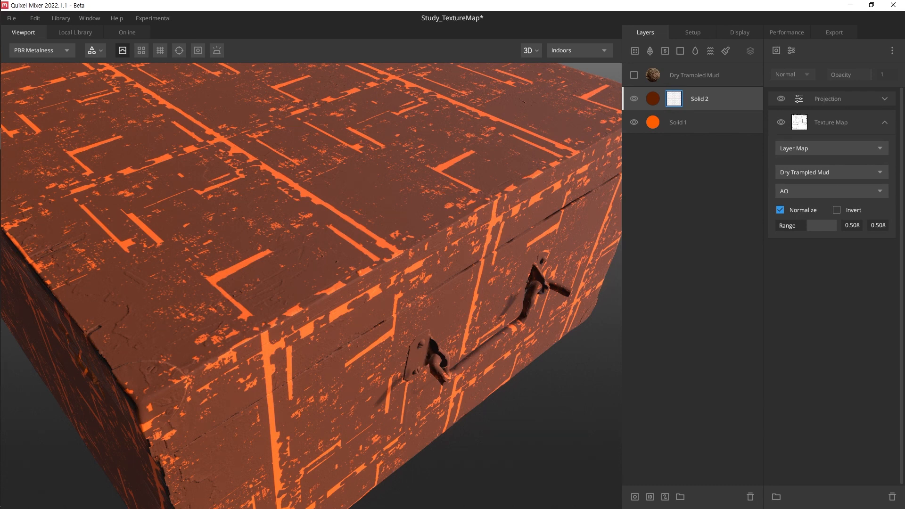
click(846, 194)
click(845, 194)
Step: Browse the online library's 3D assets and load the wooden chest model from the local library
click(99, 34)
click(131, 33)
click(70, 84)
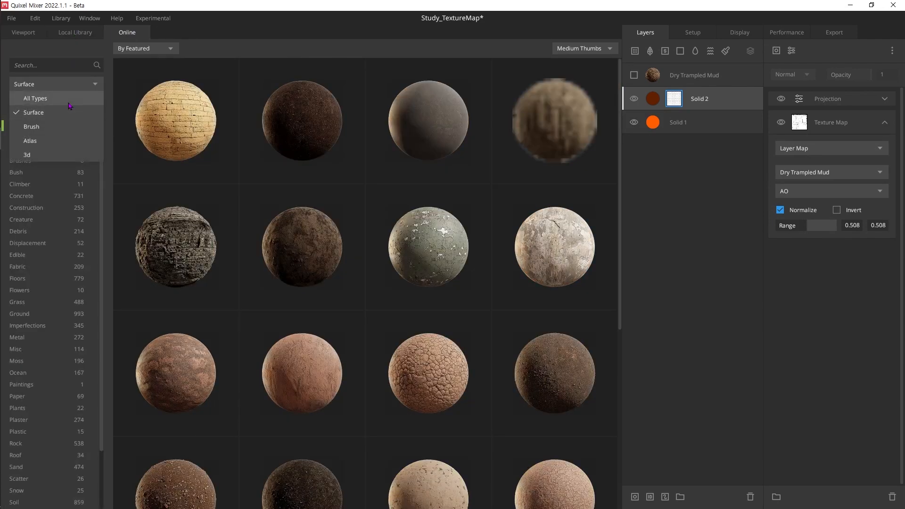
click(57, 154)
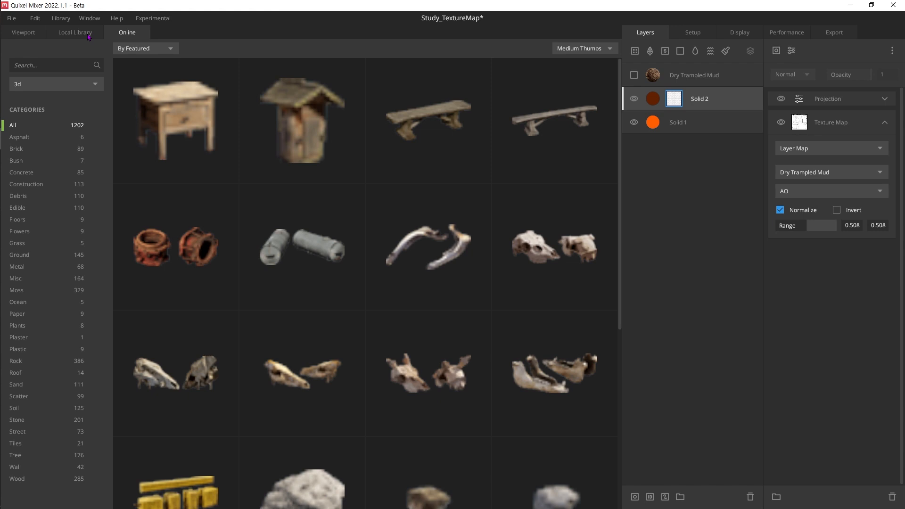
click(89, 37)
click(78, 80)
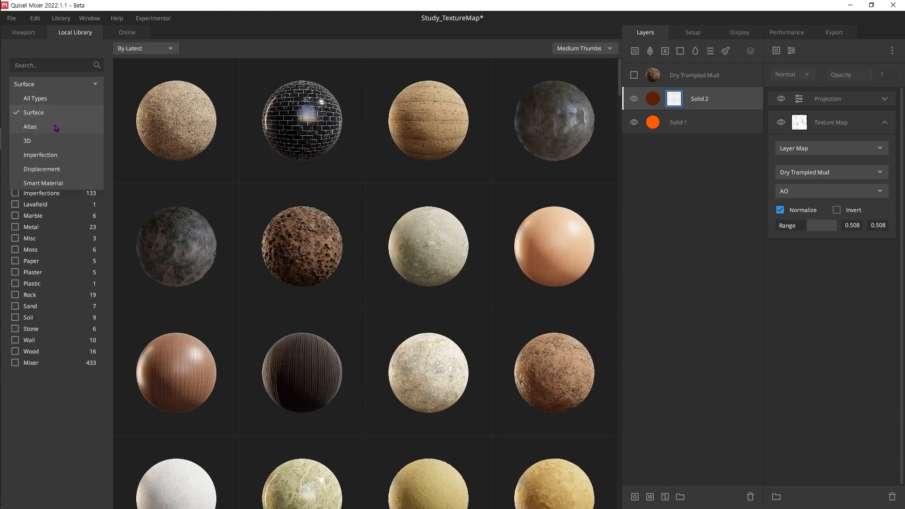
click(56, 127)
click(172, 123)
Step: Delete the Solid 1, Solid 2 and Dry Trampled Mud layers to expose the chest's own wood texture
click(705, 127)
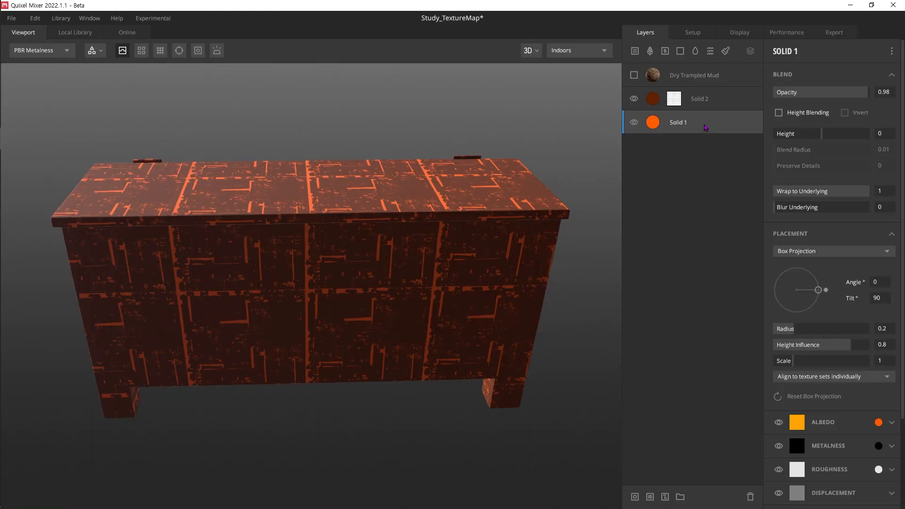
shift+click(710, 76)
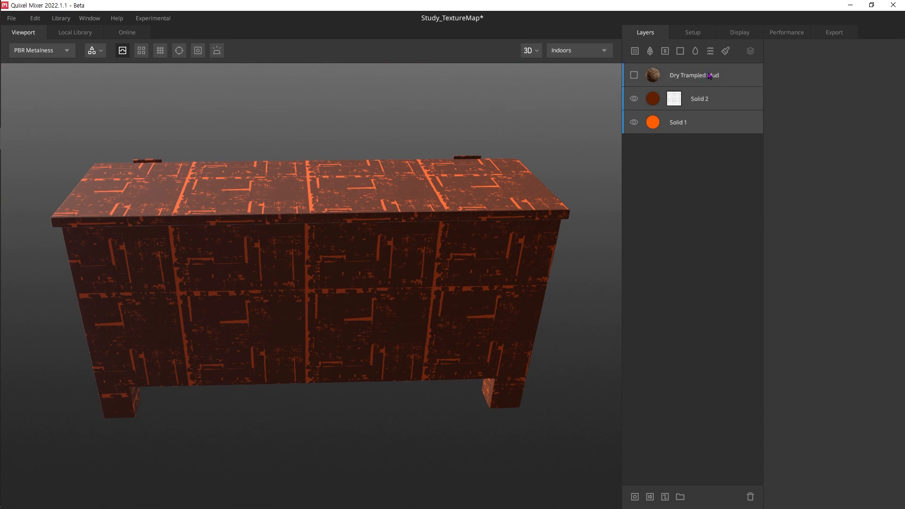
key(Delete)
drag(241, 293, 264, 282)
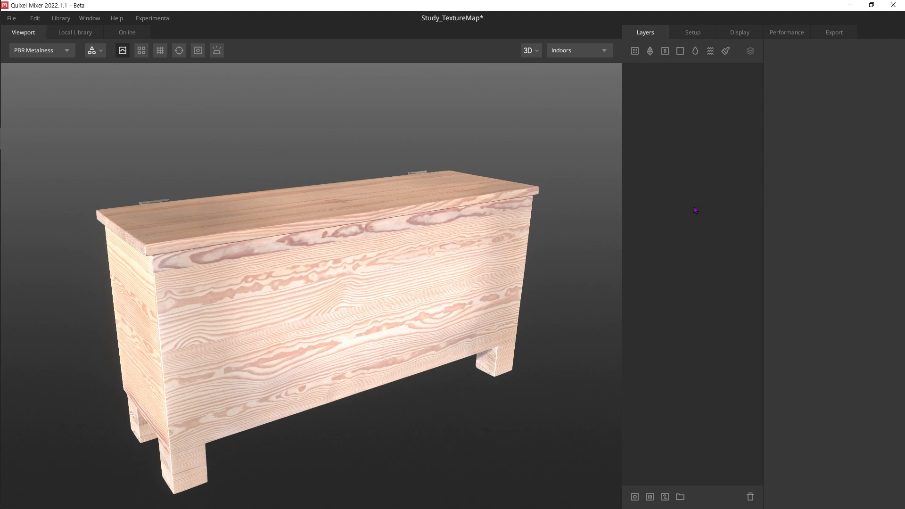
Step: Add a solid layer over the chest and set its metalness color to white, FFFFFF
click(679, 51)
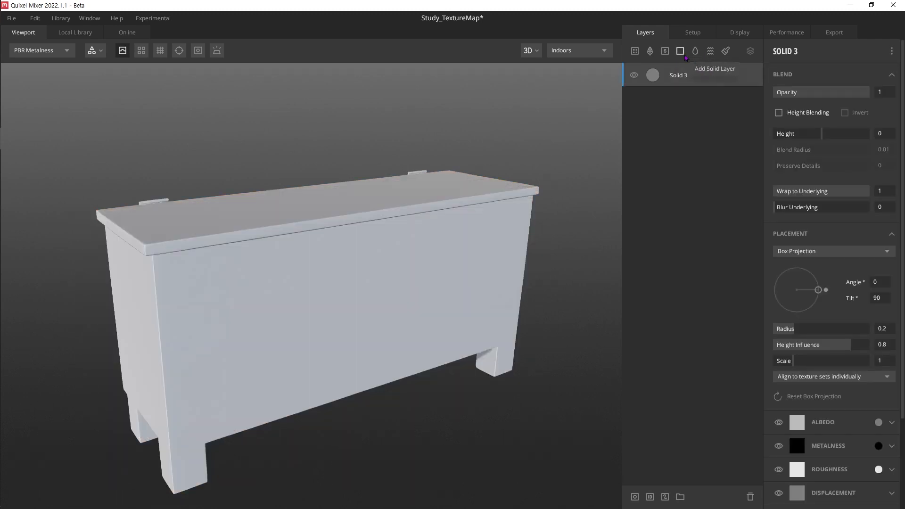
scroll(880, 336, down, 4)
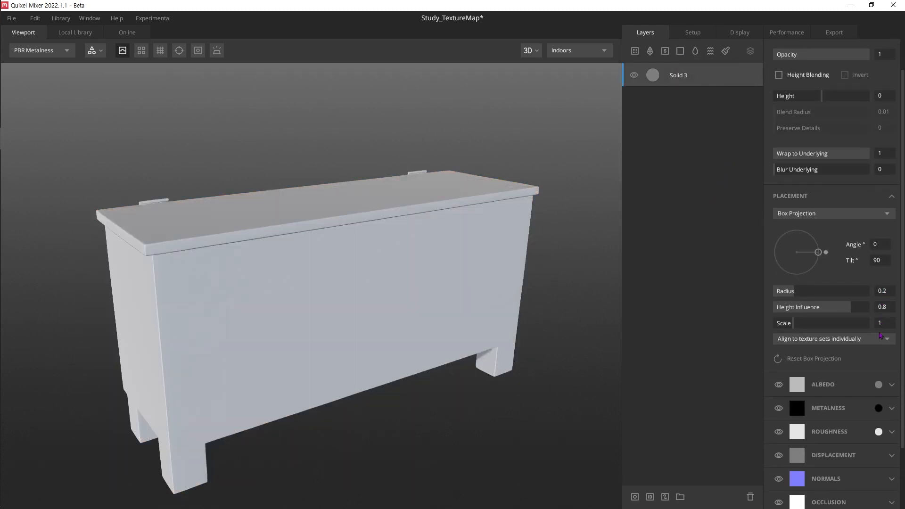
click(879, 334)
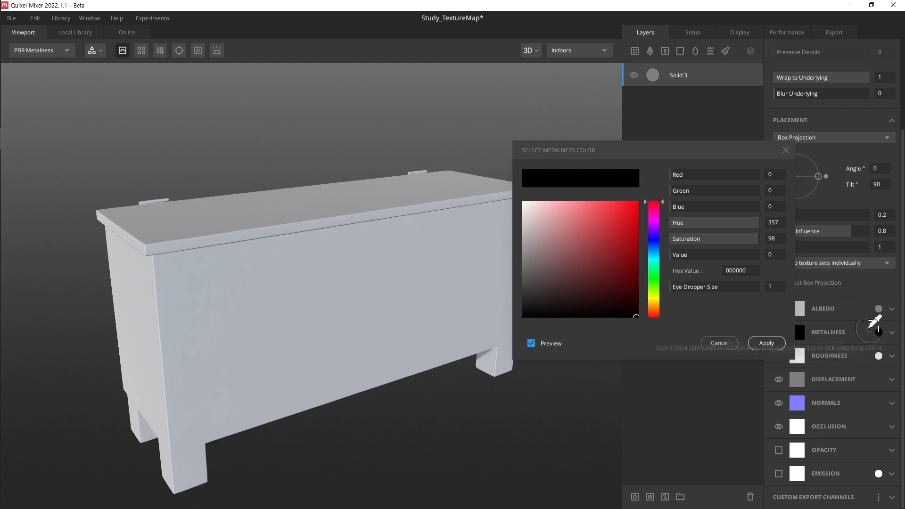
mouse_move(605, 265)
mouse_down()
mouse_move(541, 229)
mouse_move(516, 194)
mouse_up()
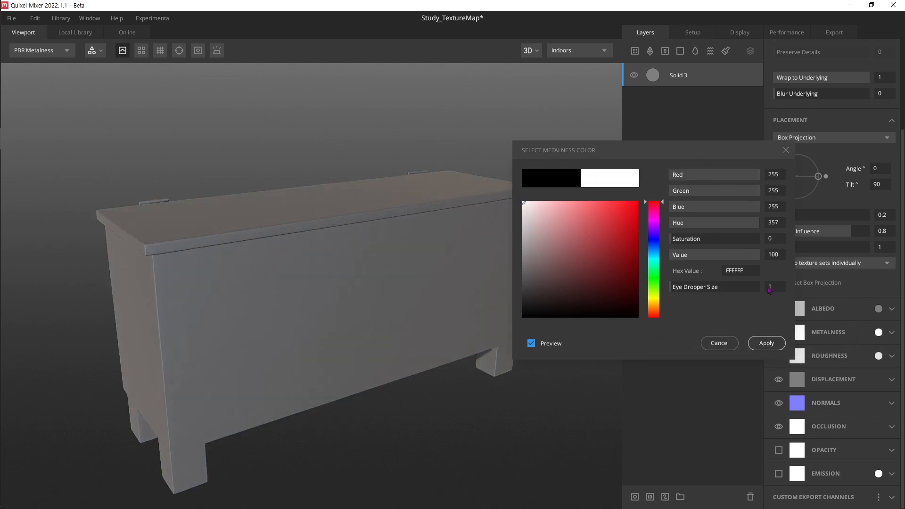
click(754, 344)
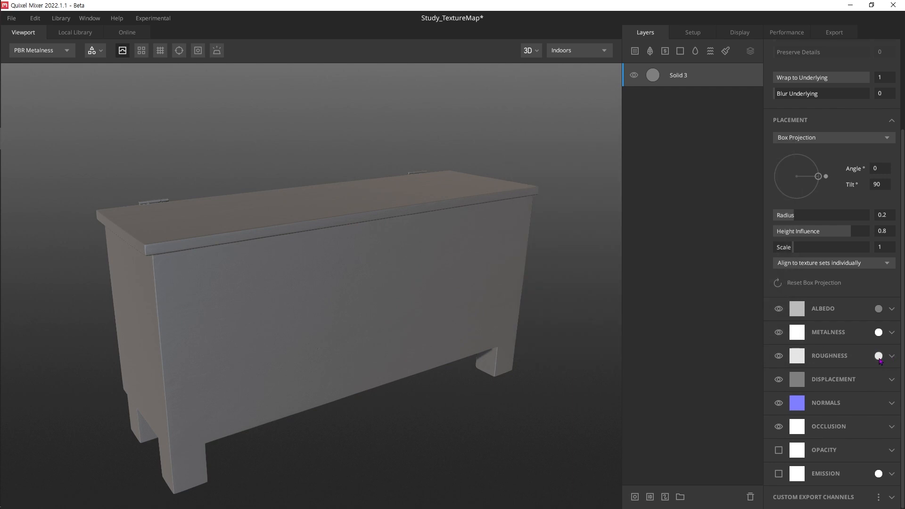
Step: Try black, 000000, as the solid layer's roughness color and inspect the reflections under rotated lighting
click(878, 356)
click(523, 316)
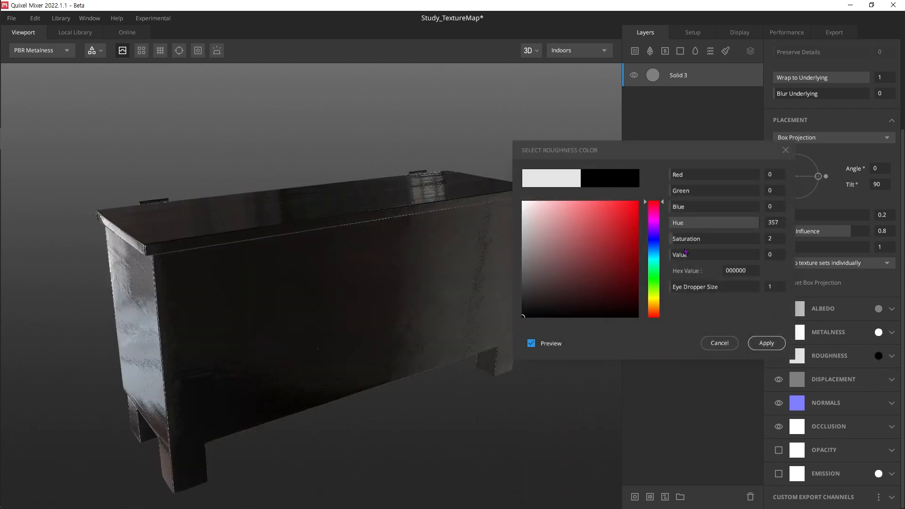
click(767, 342)
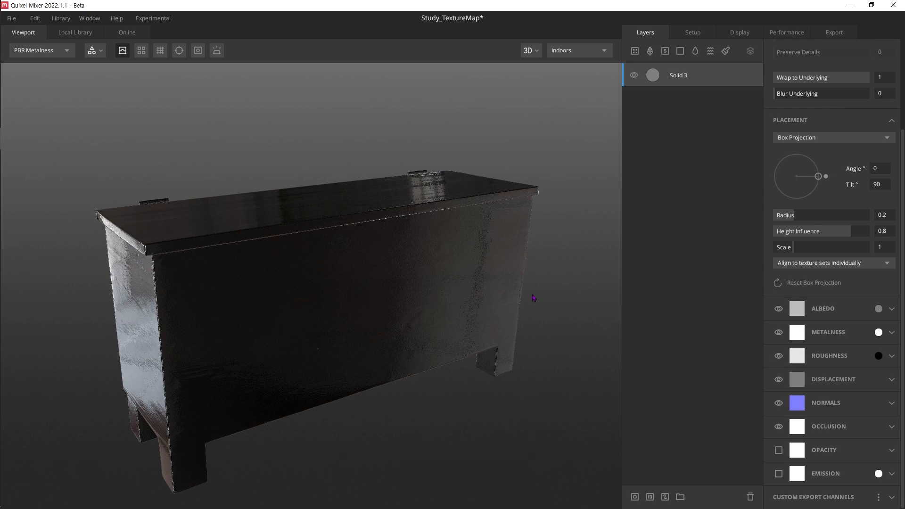
scroll(516, 267, down, 3)
drag(516, 266, 556, 273)
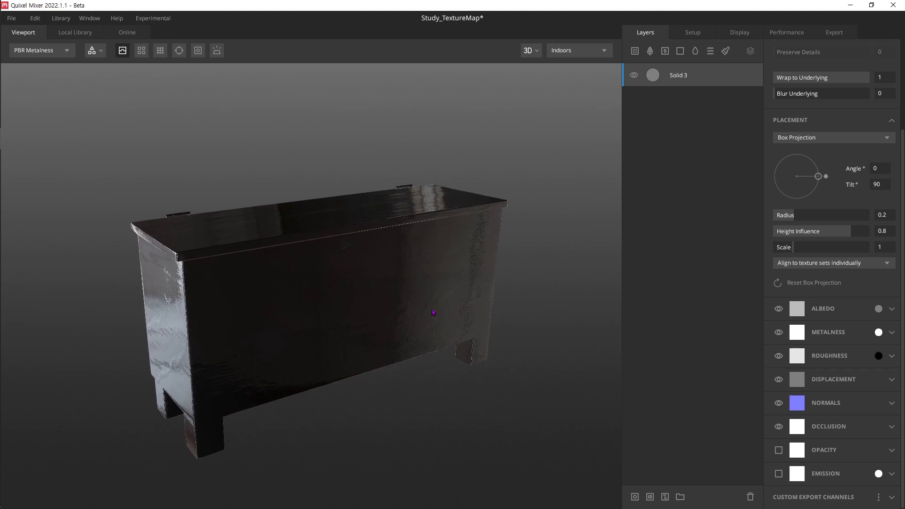
mouse_move(522, 306)
shift+mouse_down()
mouse_move(574, 303)
mouse_move(533, 311)
shift+mouse_up()
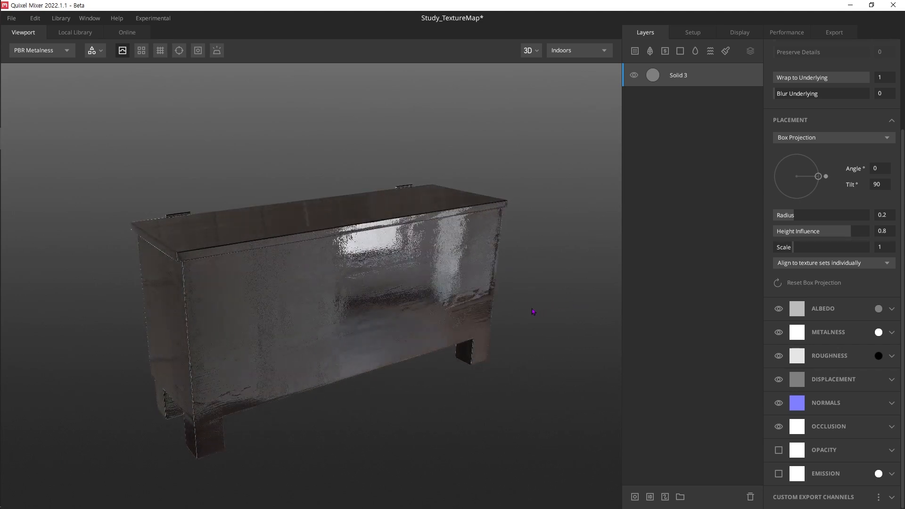
Step: Set the solid layer's metalness color to light gray, C0C0C0, and its roughness color to dark gray
click(879, 334)
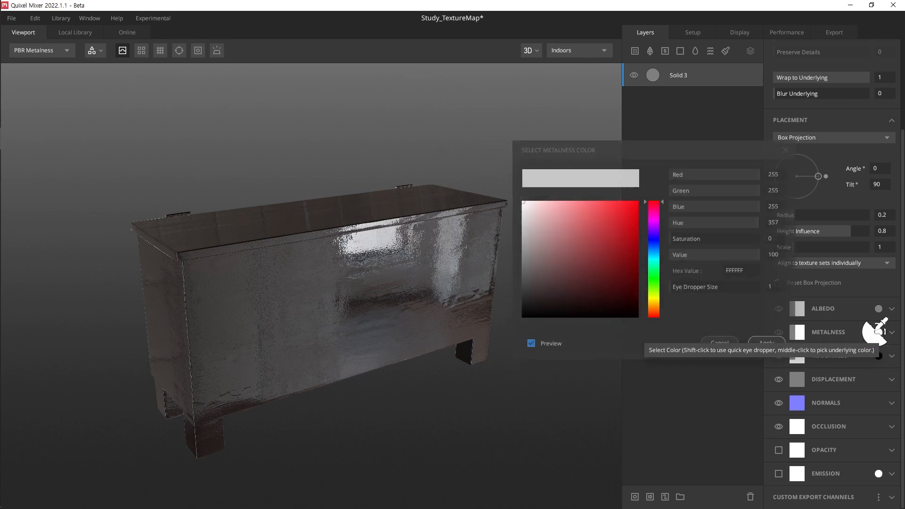
click(521, 231)
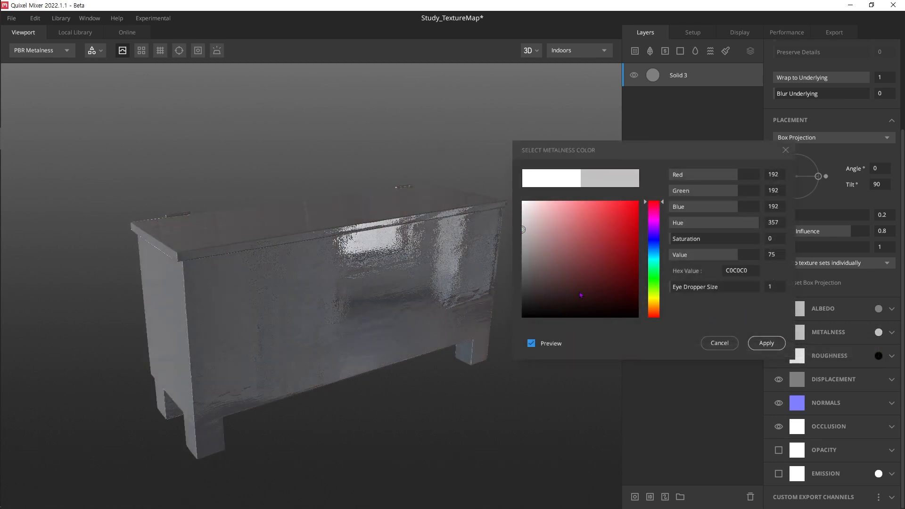
click(767, 343)
click(879, 356)
click(521, 290)
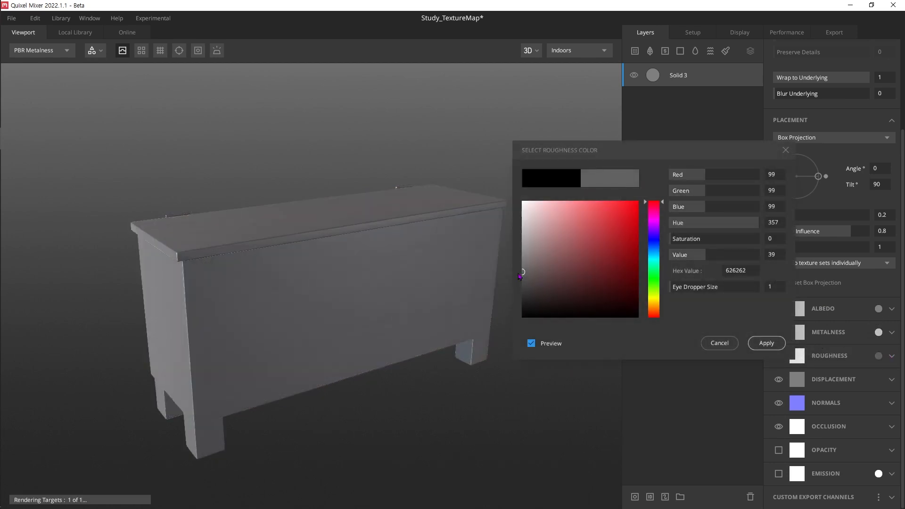
click(766, 343)
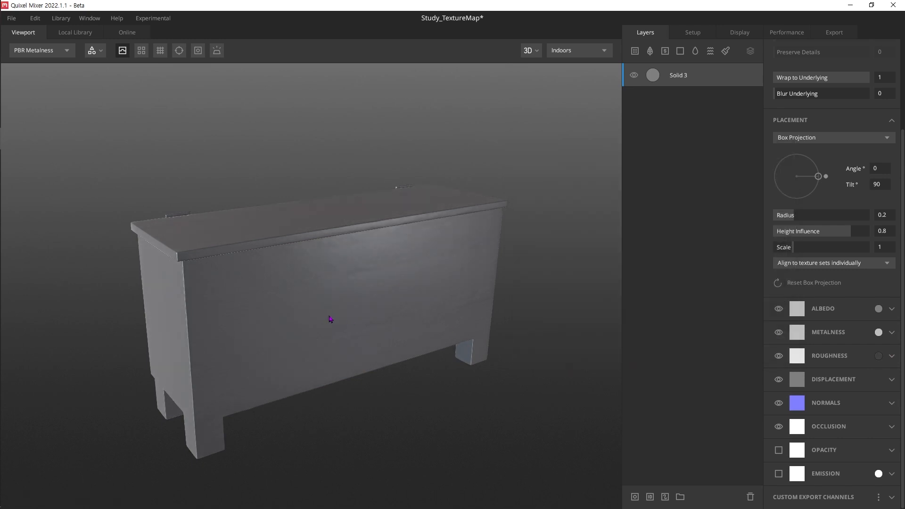
scroll(330, 316, up, 5)
drag(358, 322, 451, 343)
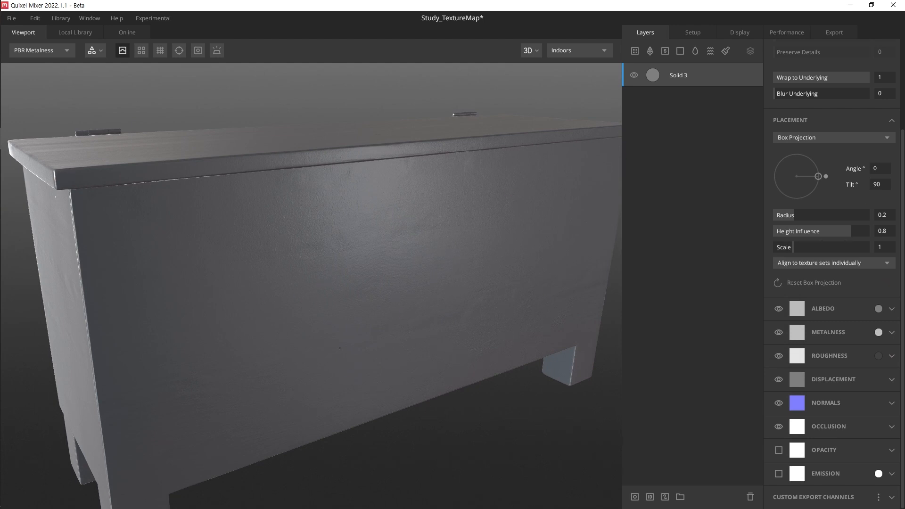
Step: Set the solid layer's albedo to saturated orange, FF7B00, shift its hue slightly toward red, and check it under rotated lighting
click(880, 311)
click(654, 309)
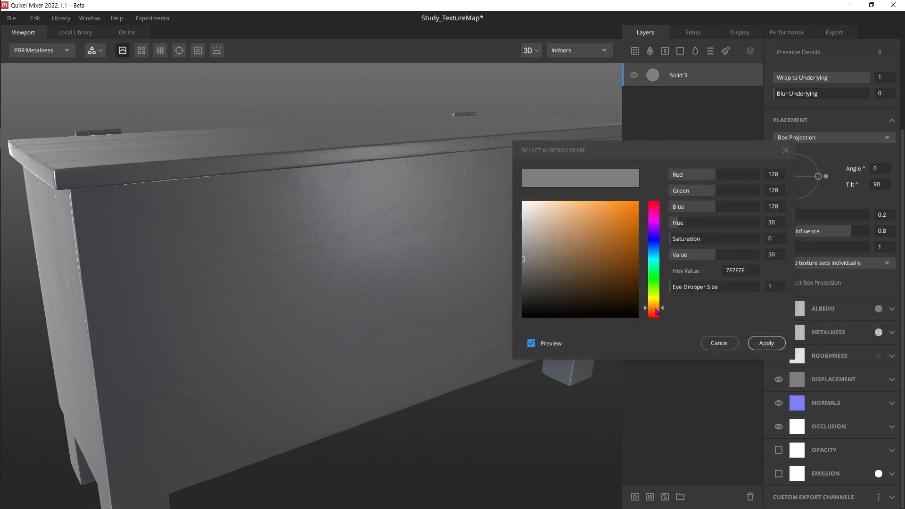
drag(612, 284, 637, 203)
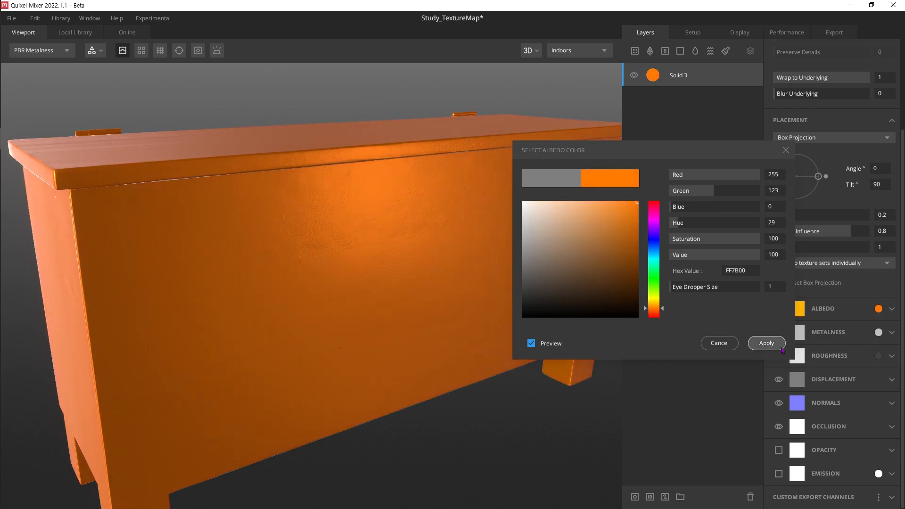
click(781, 348)
click(878, 309)
click(654, 310)
click(767, 344)
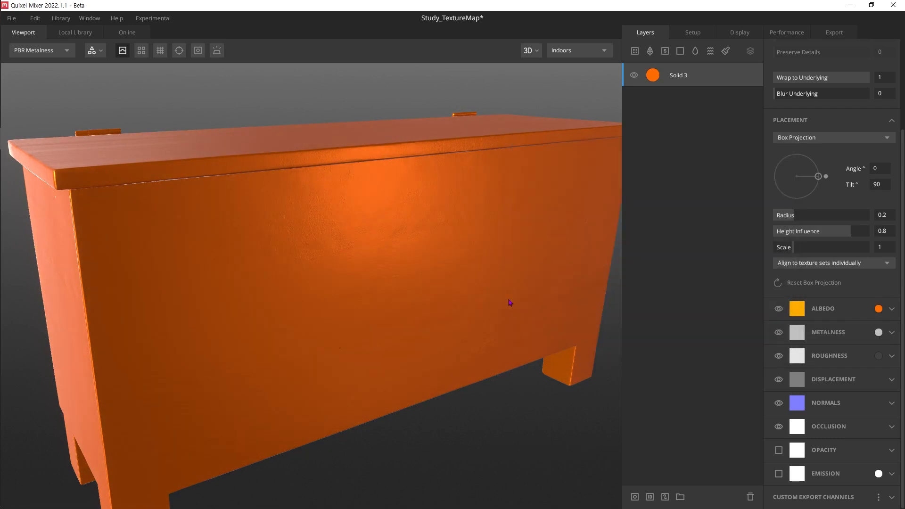
shift+right_drag(502, 296, 477, 298)
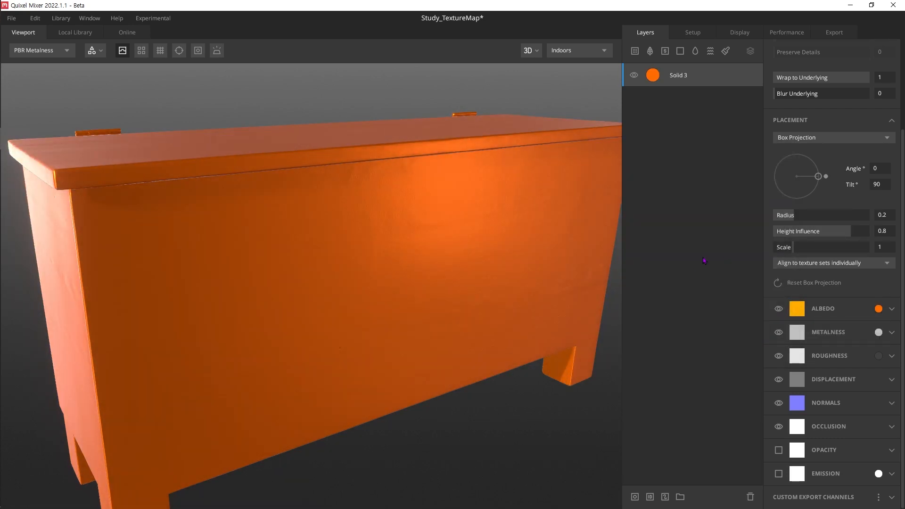
Step: Add a second solid layer above the orange one and give it a mask stack with a Texture Map component
click(680, 51)
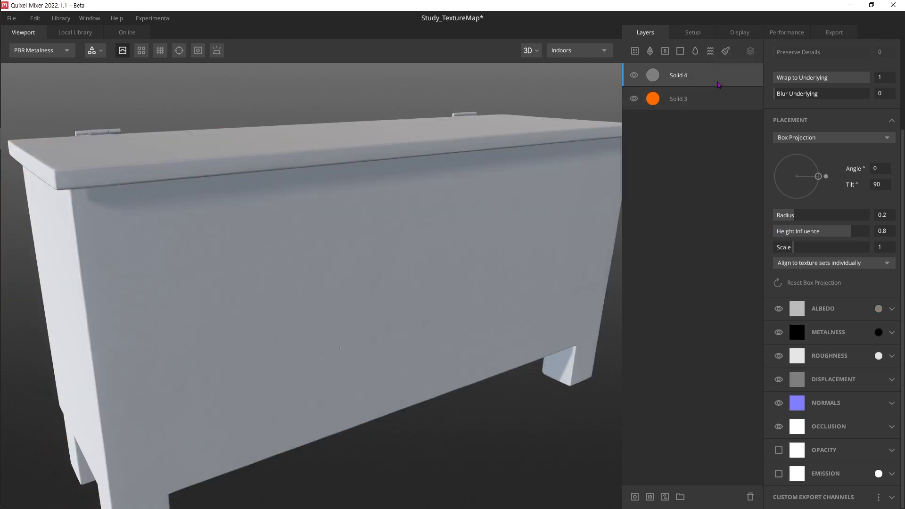
key(m)
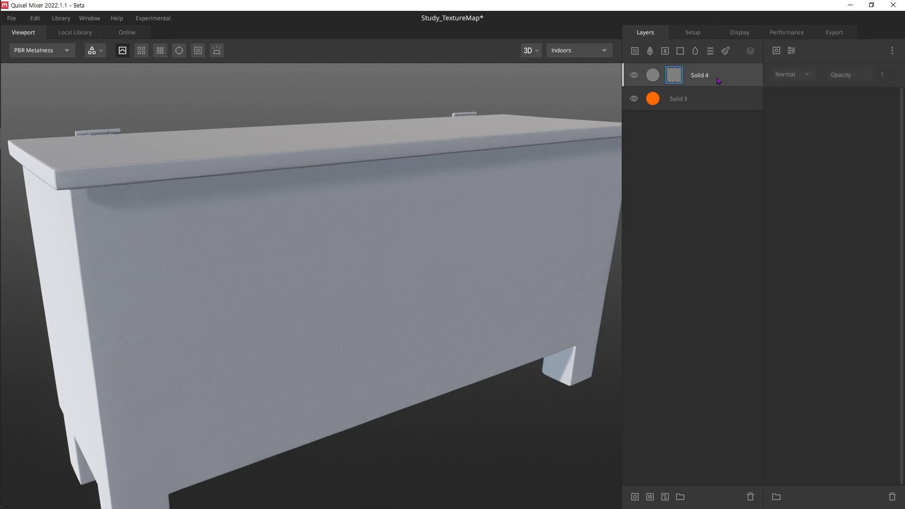
click(776, 51)
click(793, 77)
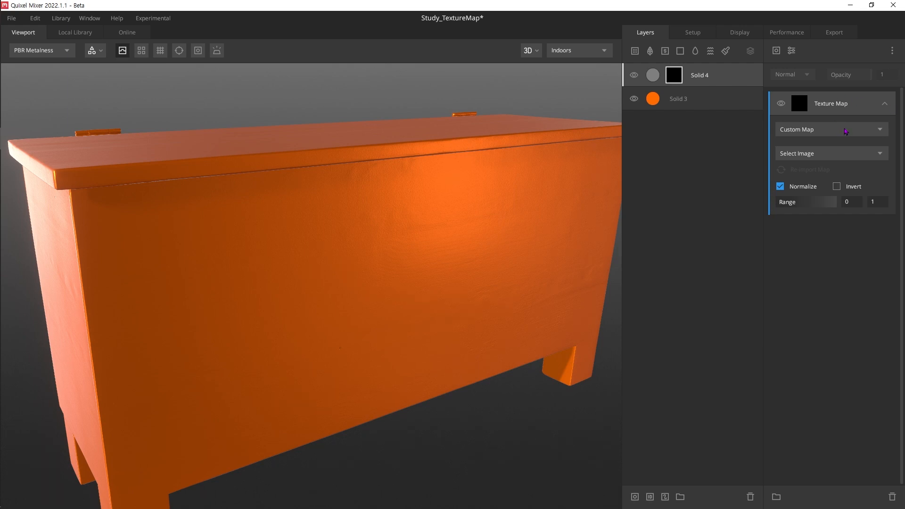
Step: Set the Texture Map's source to Library Asset and browse the Imperfections category of the online library's surfaces
click(865, 130)
click(865, 173)
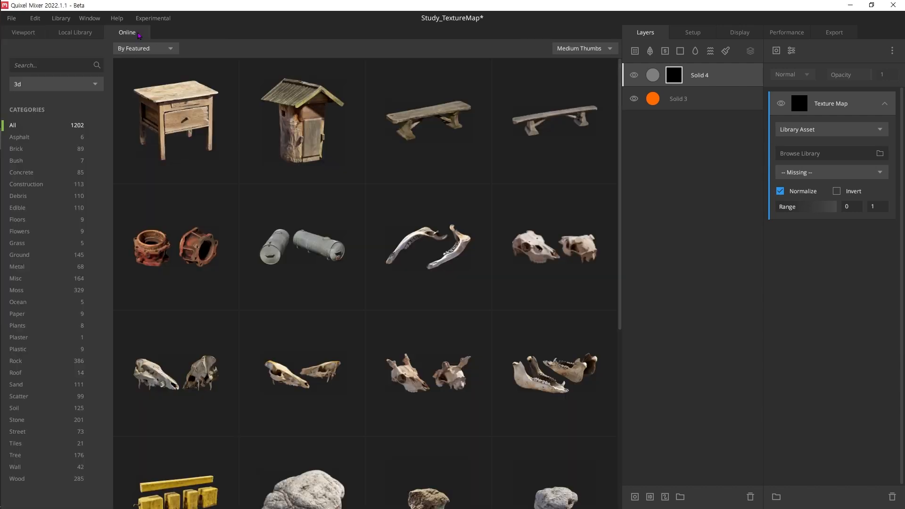
click(127, 32)
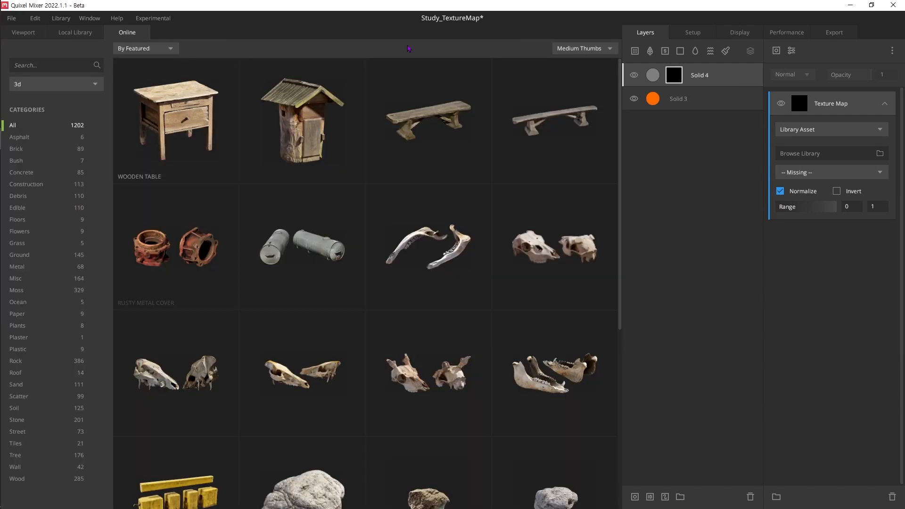
click(96, 85)
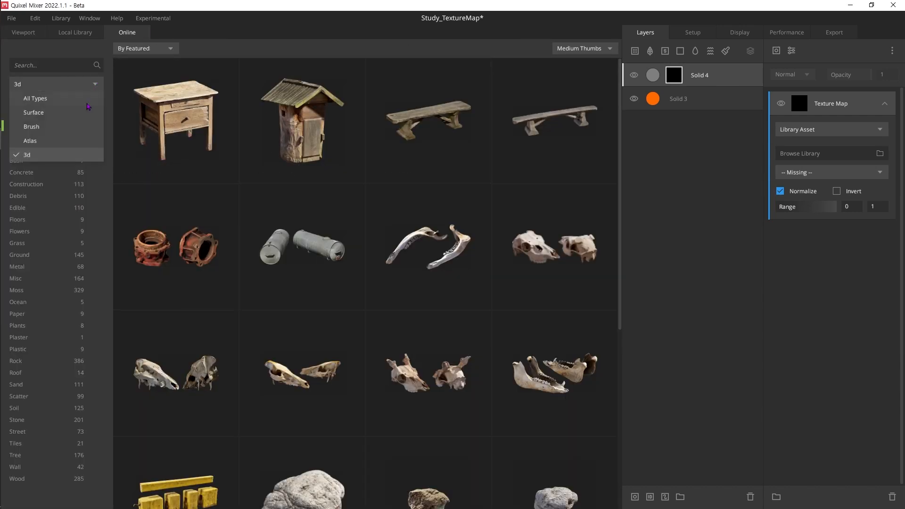
click(50, 111)
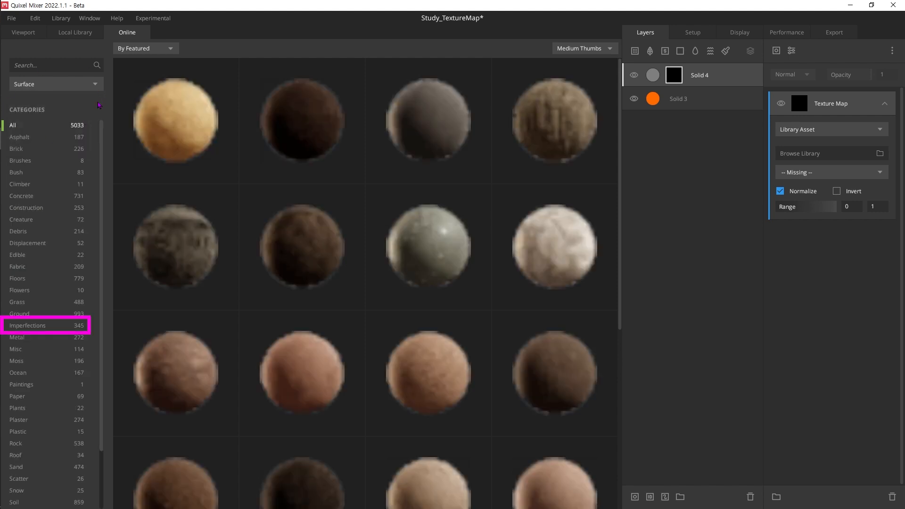
click(45, 330)
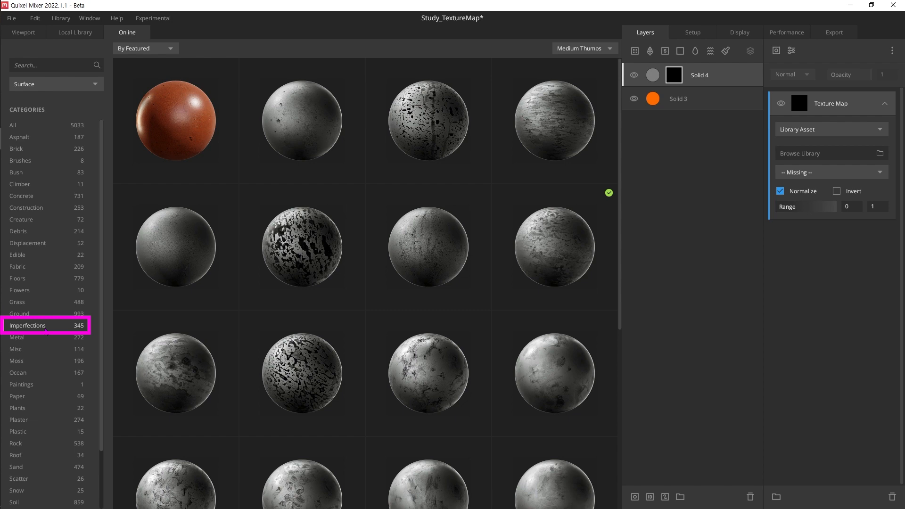
scroll(471, 372, down, 5)
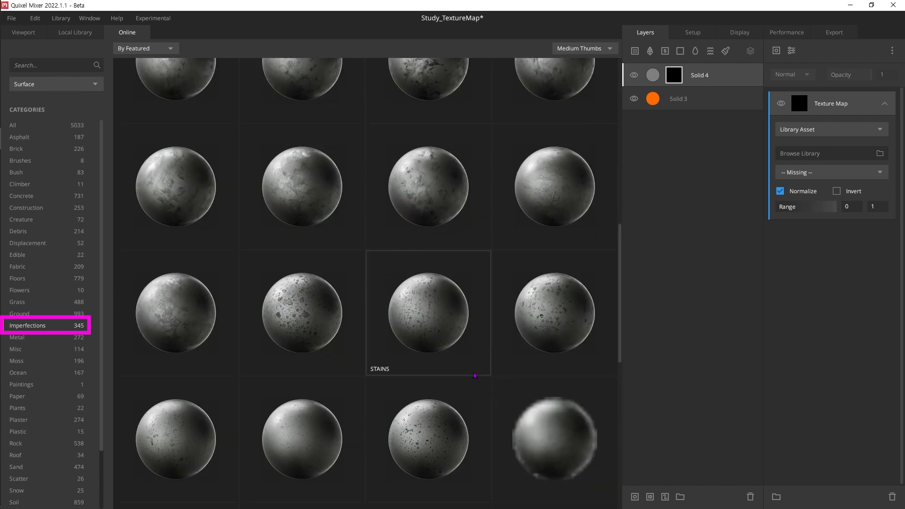
scroll(474, 376, down, 5)
Step: Filter the local library to surface assets in the Imperfections category
click(81, 36)
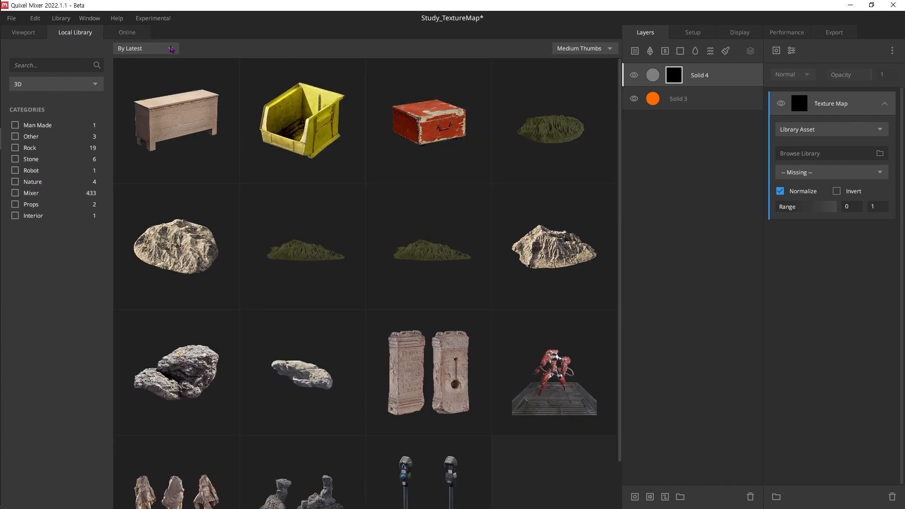
click(57, 84)
click(51, 113)
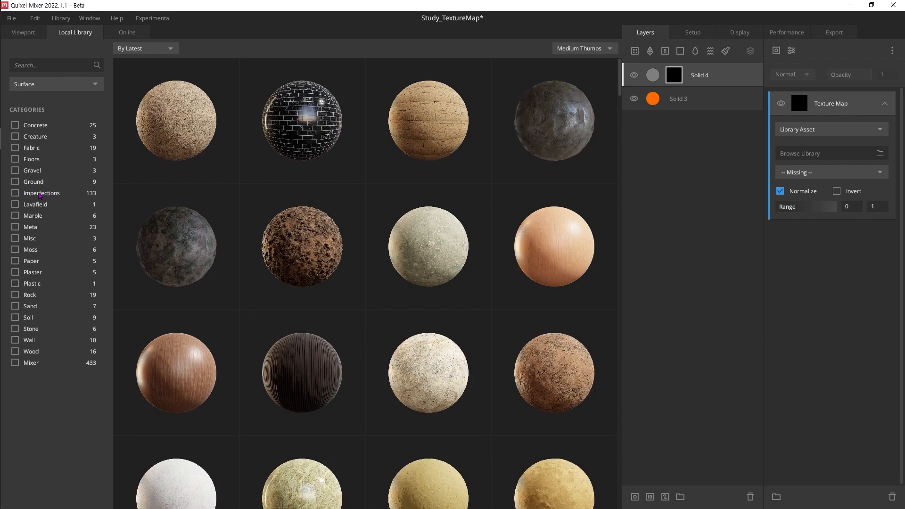
click(40, 195)
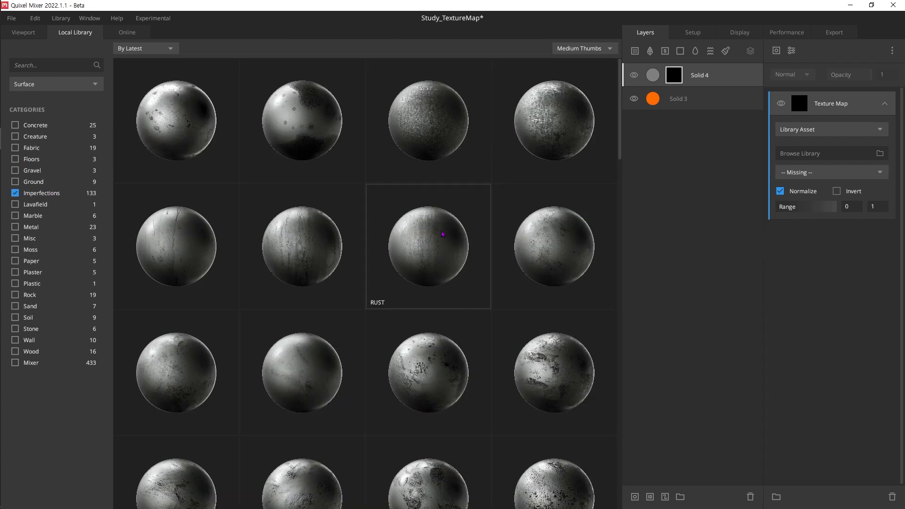
Step: Assign the local library's Leakage imperfection to the Texture Map component in the upper solid layer's mask
click(486, 234)
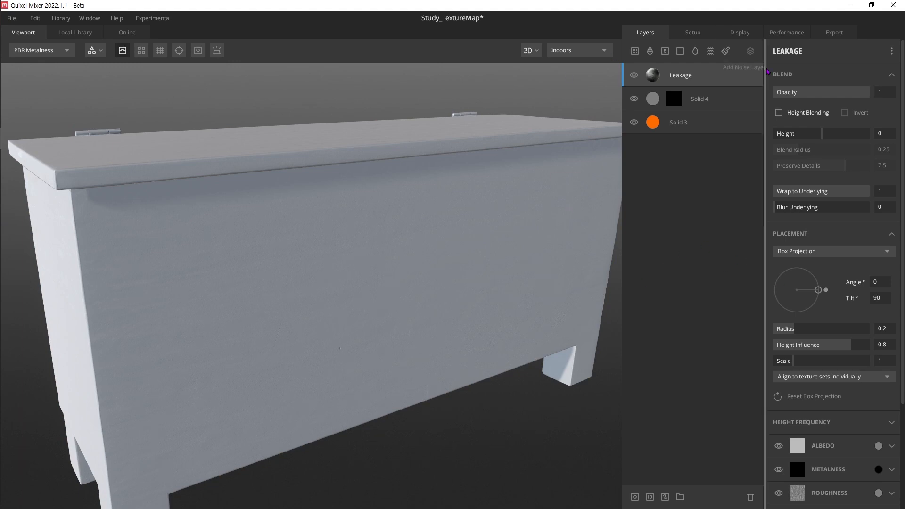
key(Delete)
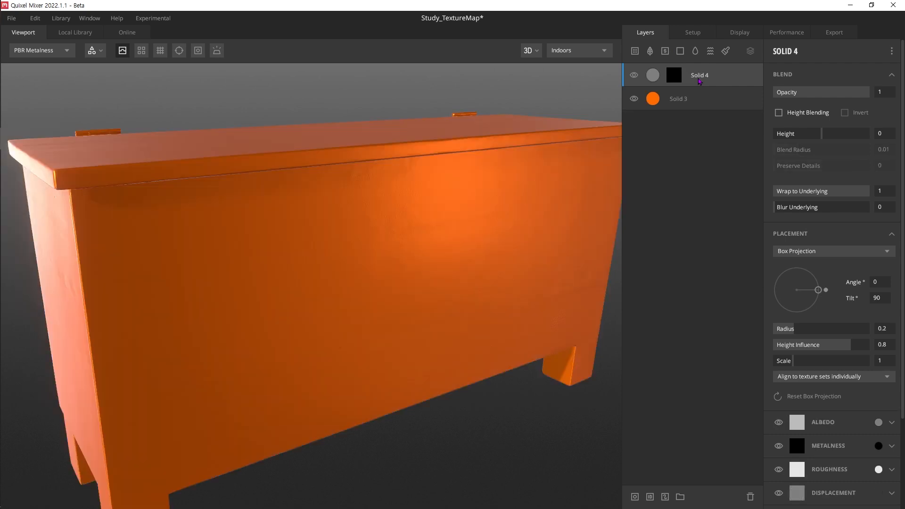
click(676, 76)
click(833, 157)
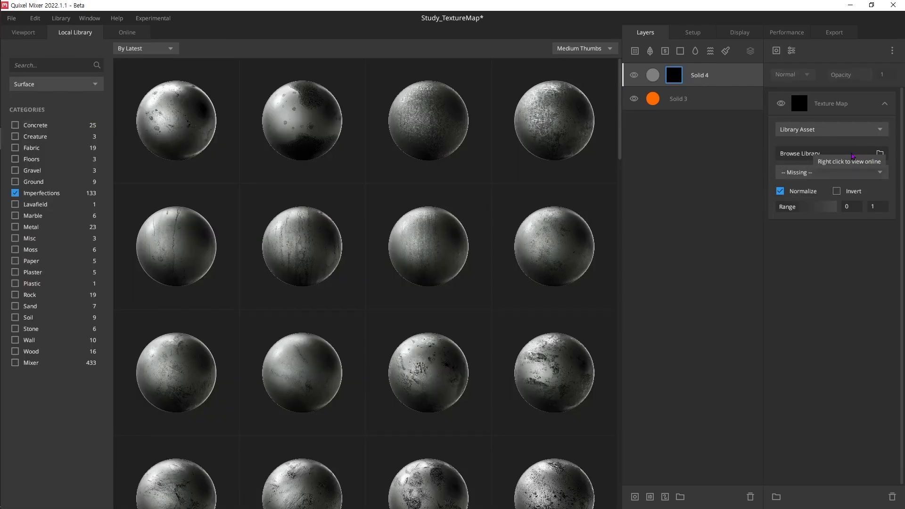
click(317, 242)
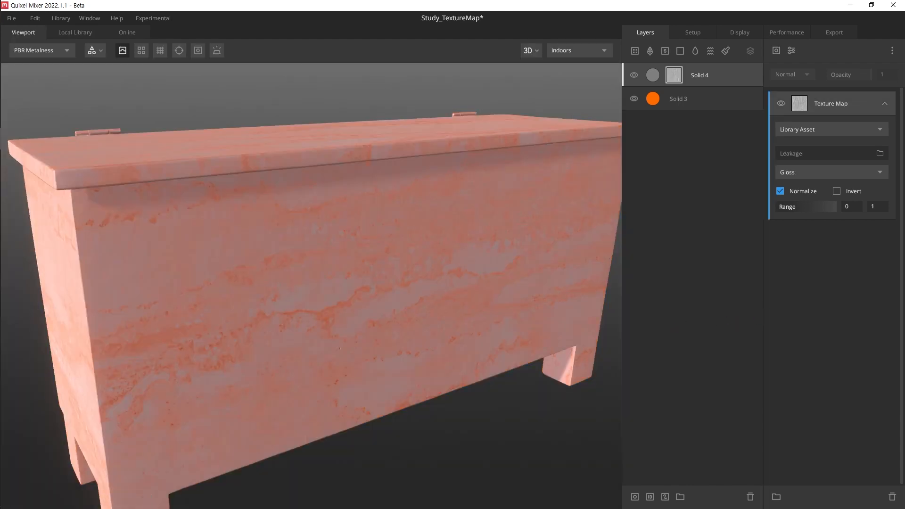
Step: Switch the Leakage asset's map used by the Texture Map component to Mask
click(837, 176)
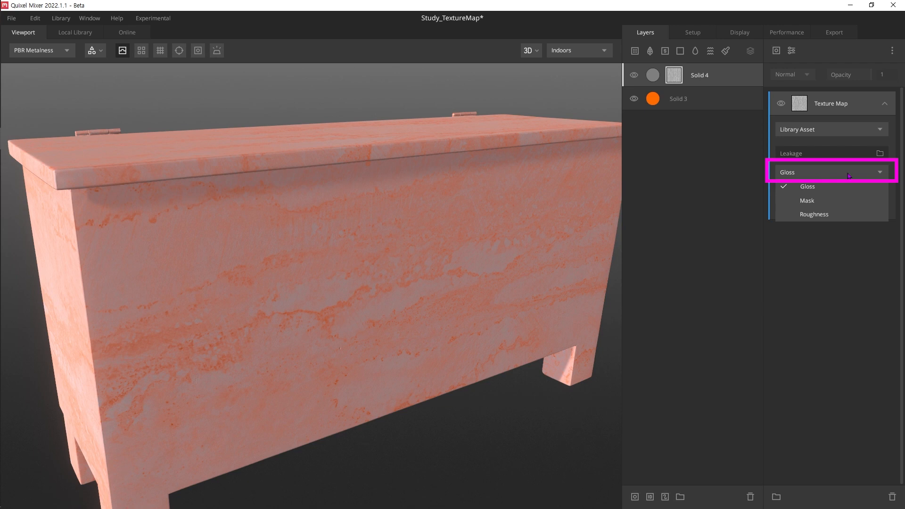
click(814, 206)
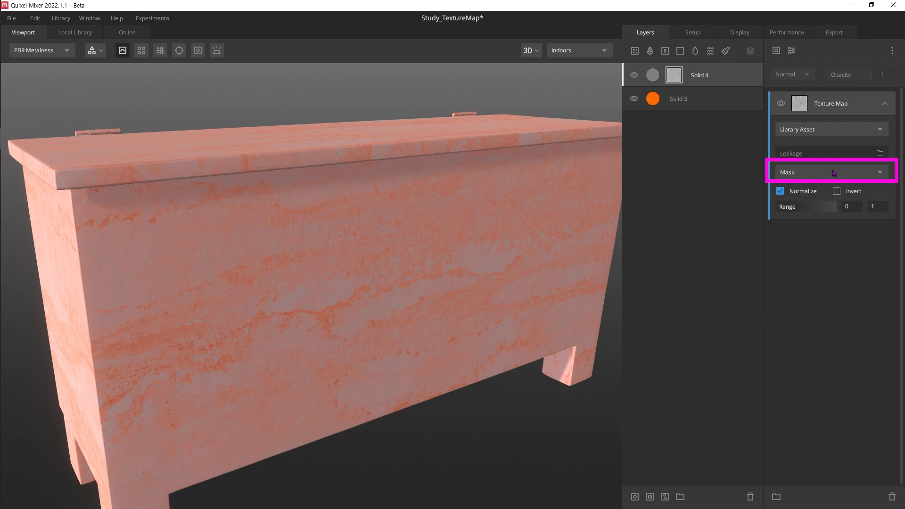
click(834, 173)
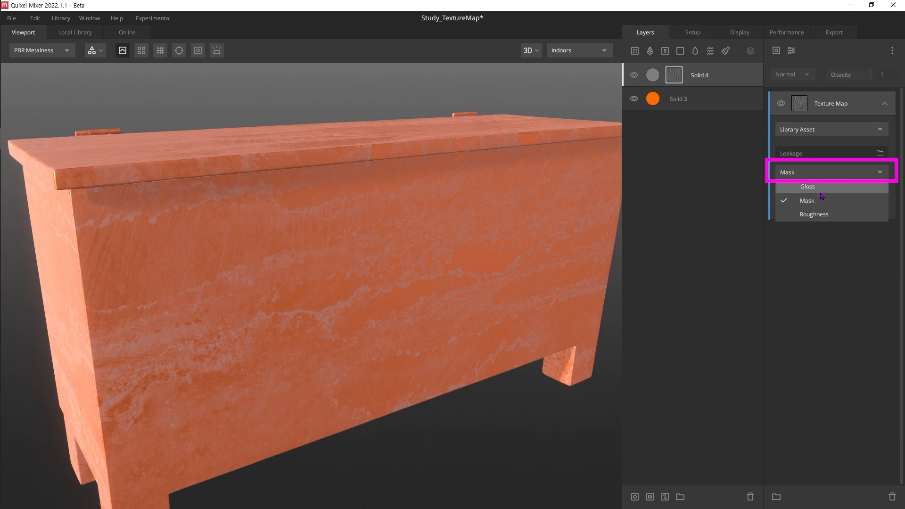
click(820, 200)
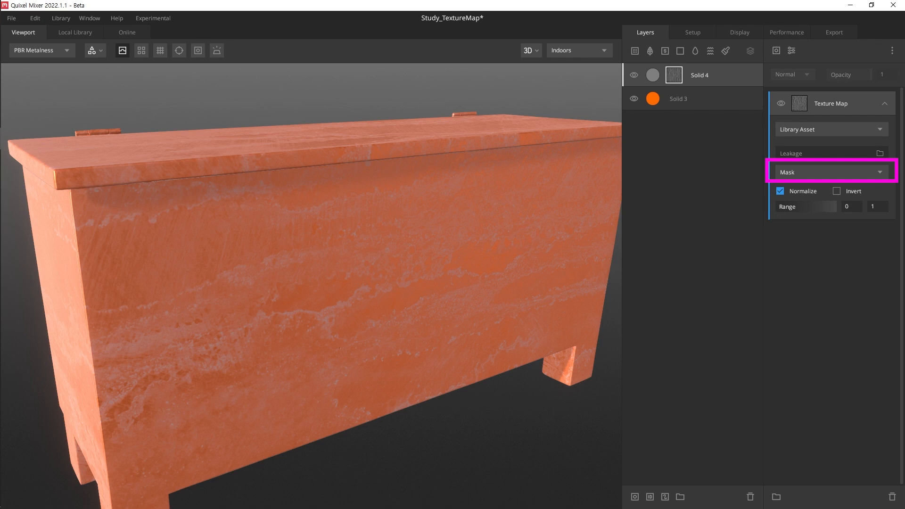
Step: Narrow the Leakage Texture Map's range to 0.397–0.579 while previewing the layer mask
click(637, 78)
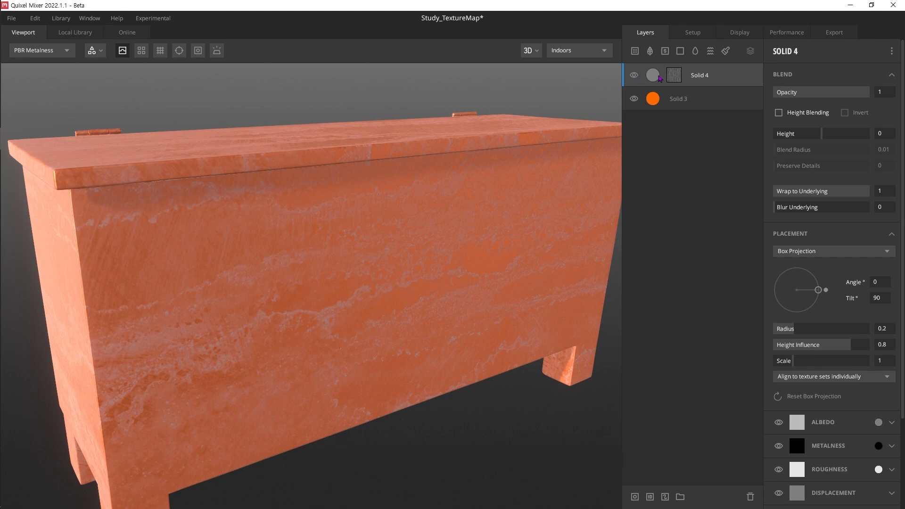
click(678, 79)
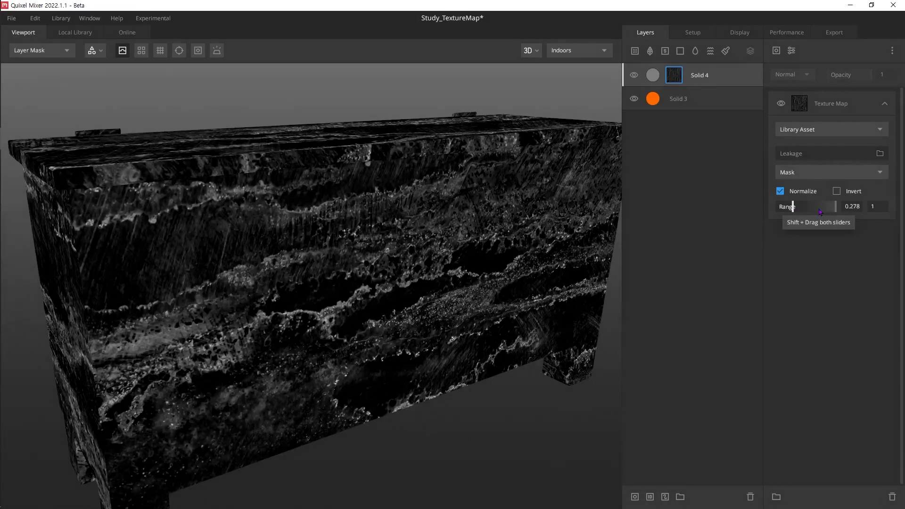
drag(836, 208, 800, 208)
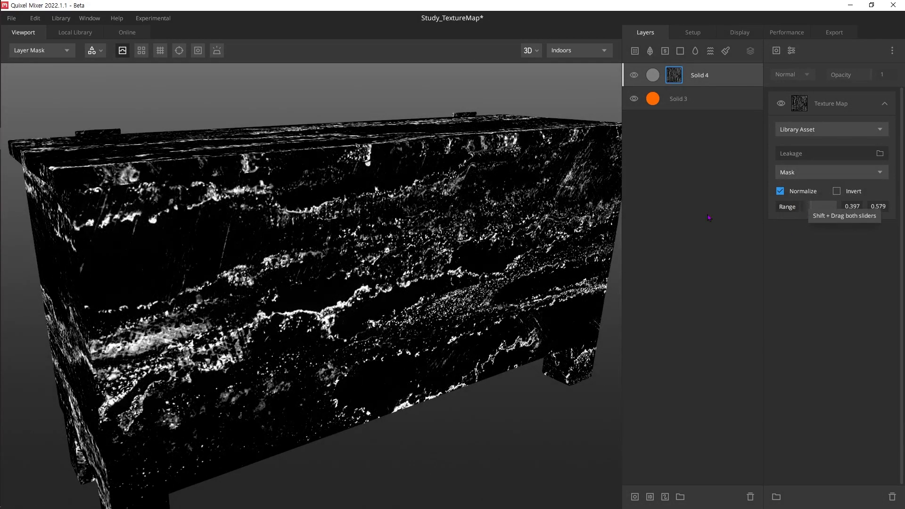
Step: Try bright blue, 00BFFF, as the orange solid layer's albedo color
click(679, 99)
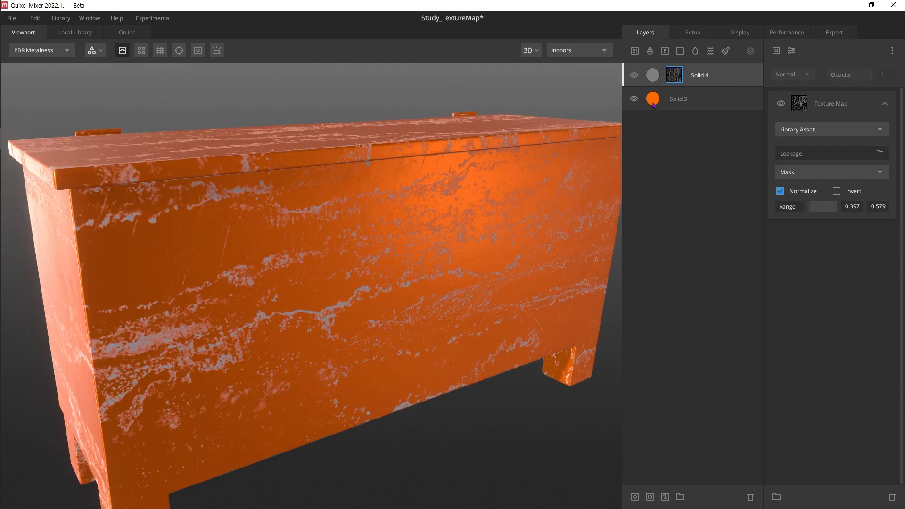
click(880, 422)
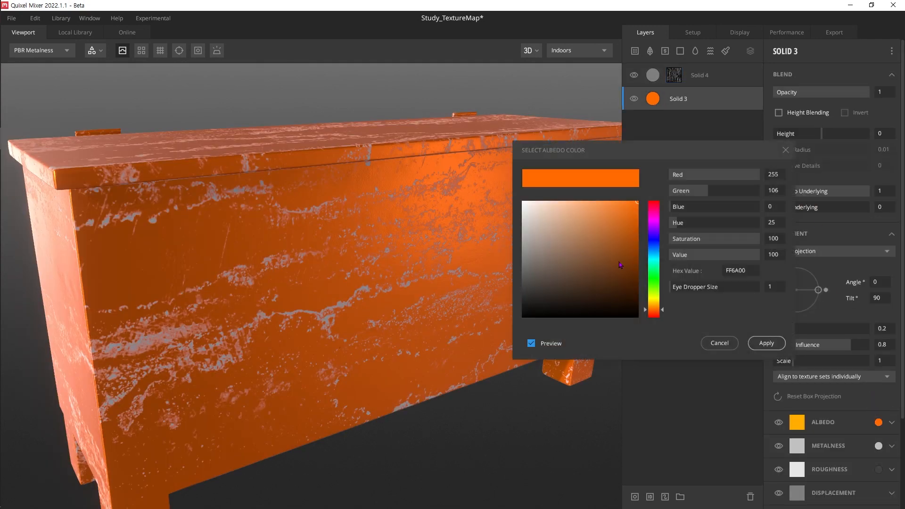
drag(626, 266, 639, 201)
drag(655, 216, 659, 258)
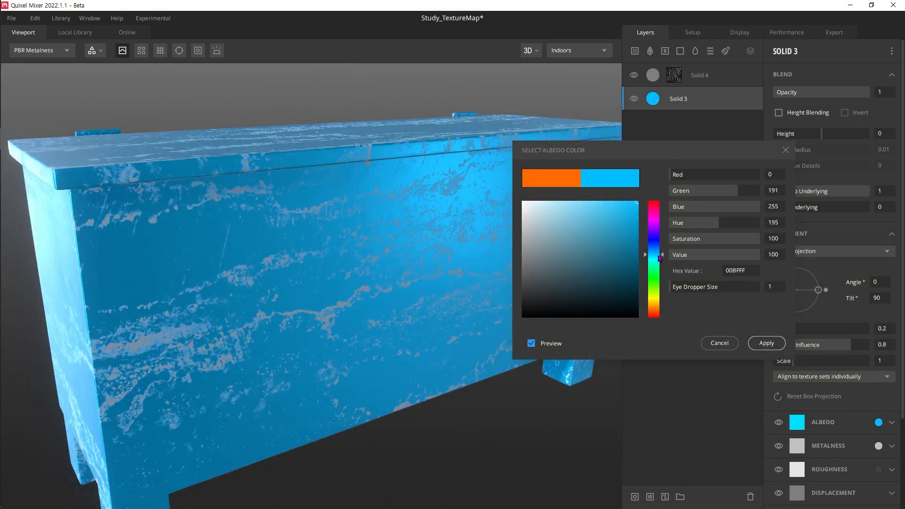
click(716, 345)
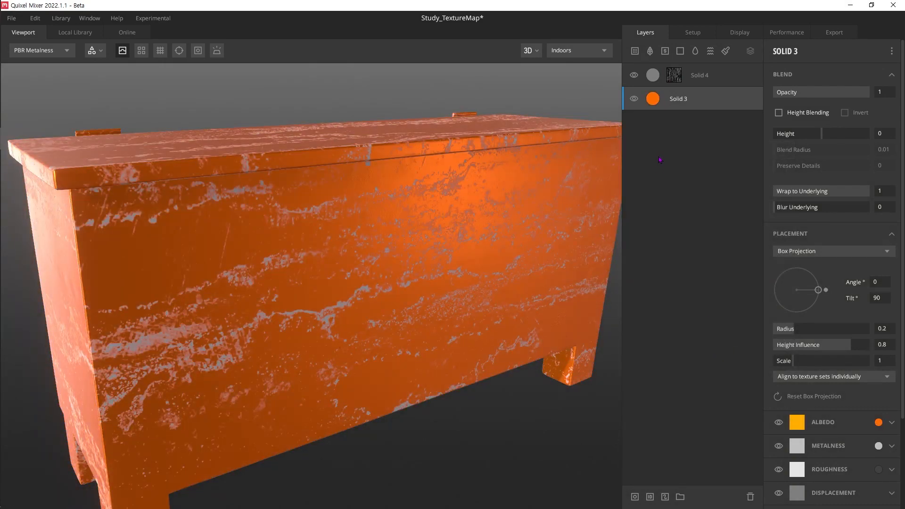
Step: Set the upper solid layer's albedo to dark reddish brown and check the chest under rotated lighting
click(660, 79)
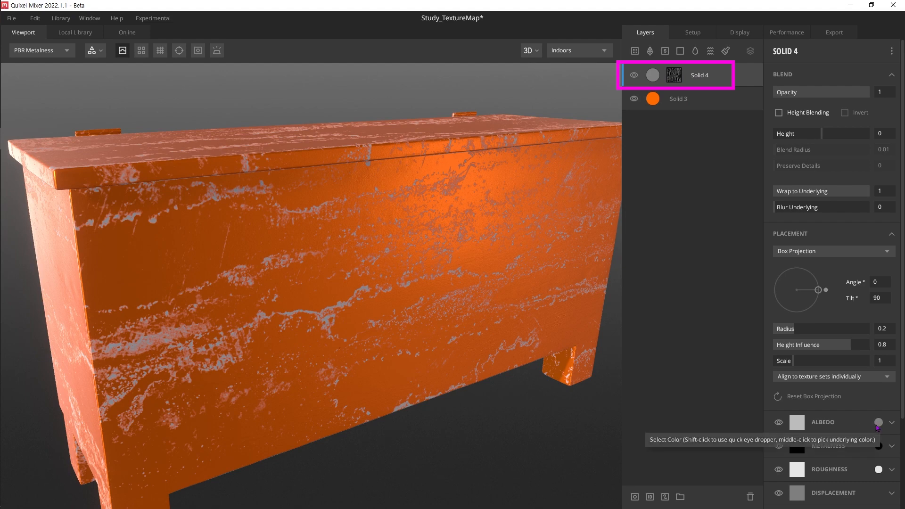
click(877, 424)
click(649, 307)
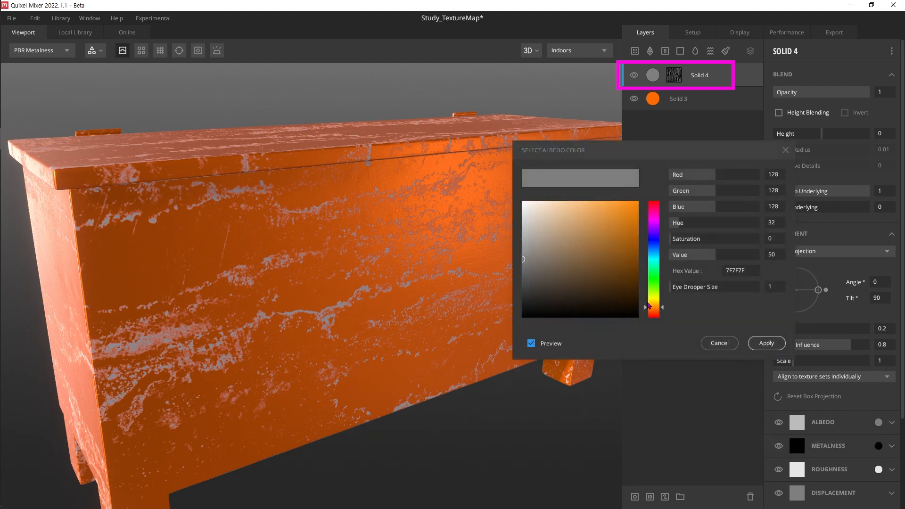
drag(649, 307, 636, 287)
click(401, 302)
click(637, 271)
click(766, 343)
scroll(518, 309, up, 5)
scroll(519, 309, down, 6)
shift+right_drag(518, 309, 112, 357)
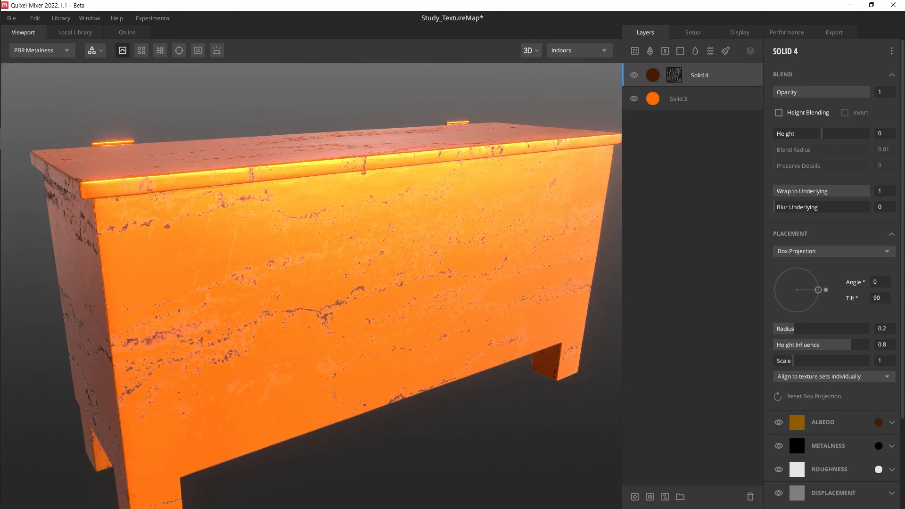
Step: Try inverting the upper layer's Leakage mask, and set its range to 0.381–0.452
click(678, 76)
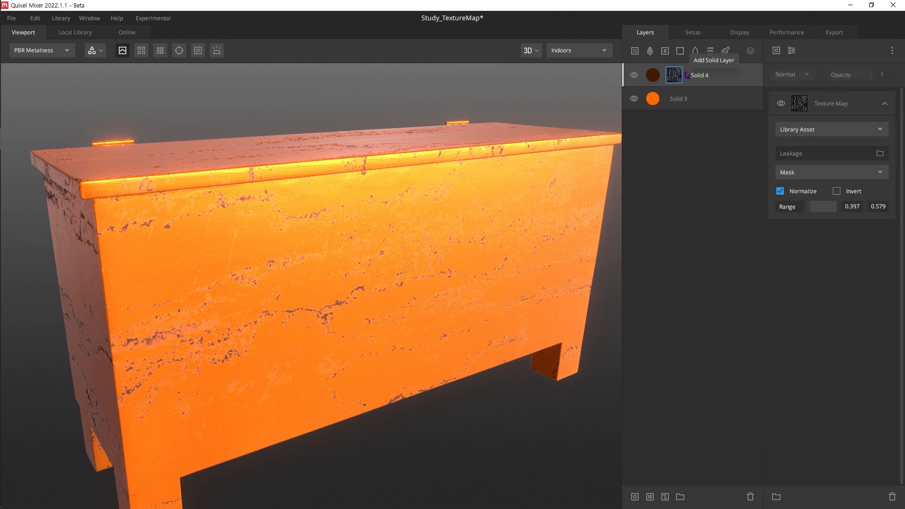
click(837, 192)
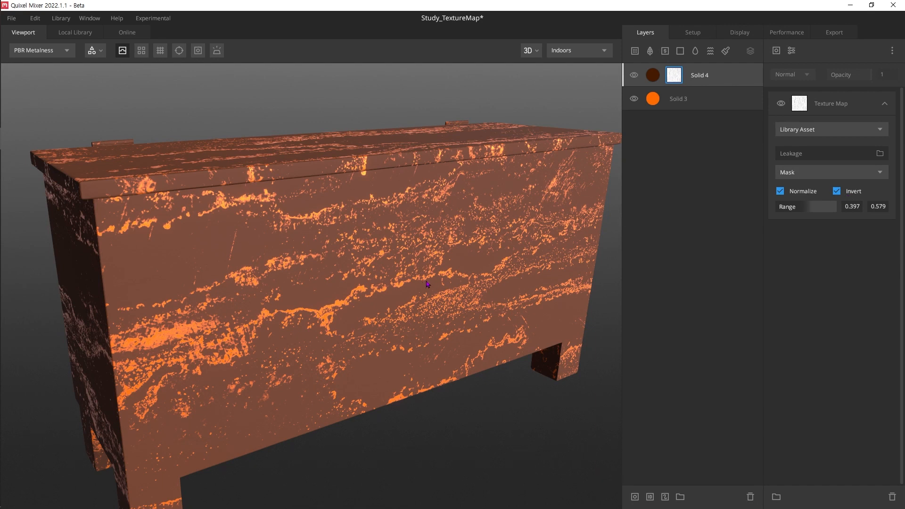
click(838, 194)
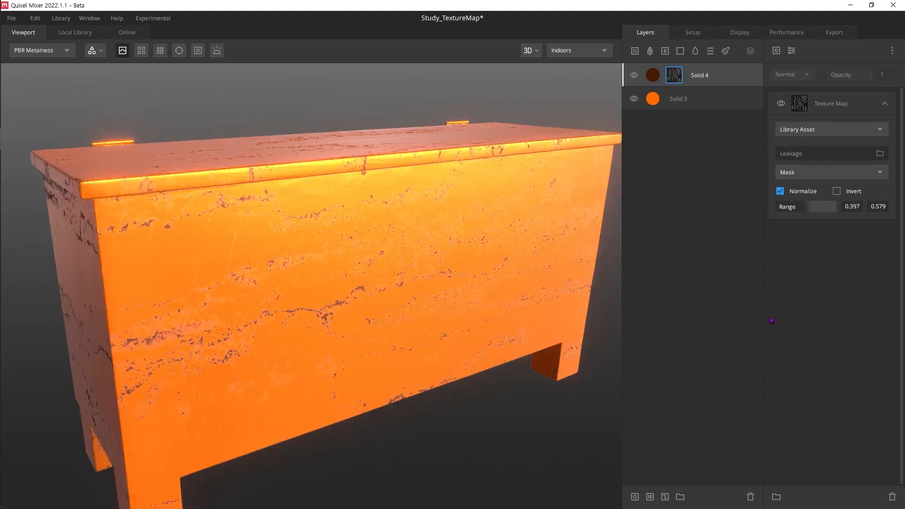
mouse_move(812, 207)
mouse_down()
mouse_move(825, 208)
mouse_move(790, 212)
mouse_move(800, 210)
mouse_up()
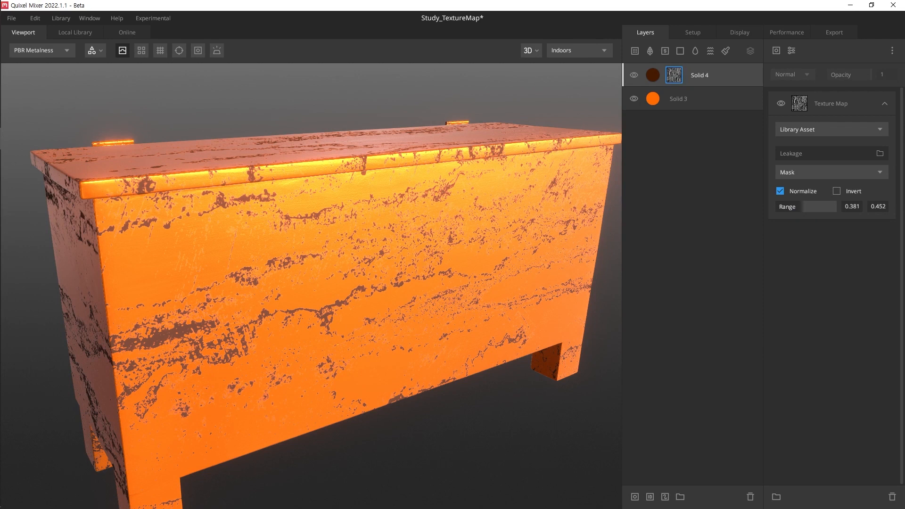
Step: Add a second Texture Map component to the upper layer's mask, sourced from the Grunge imperfection in the library
click(776, 50)
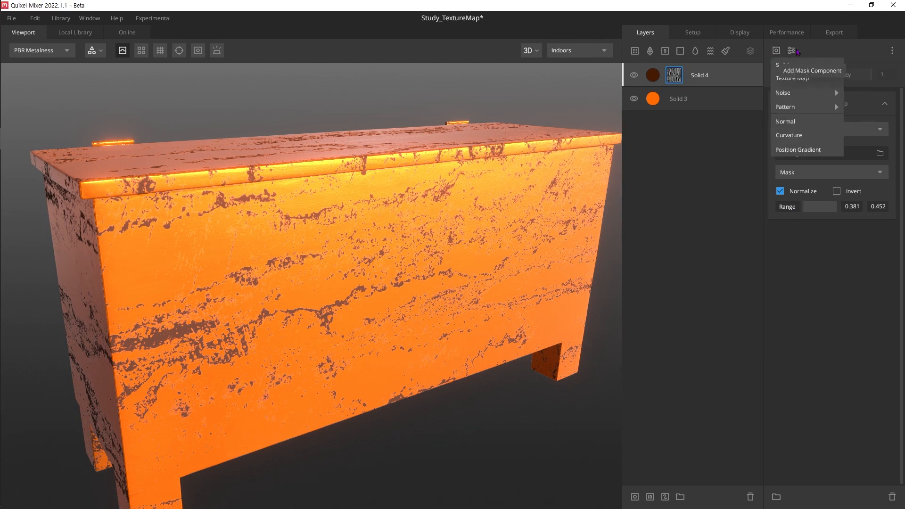
click(811, 80)
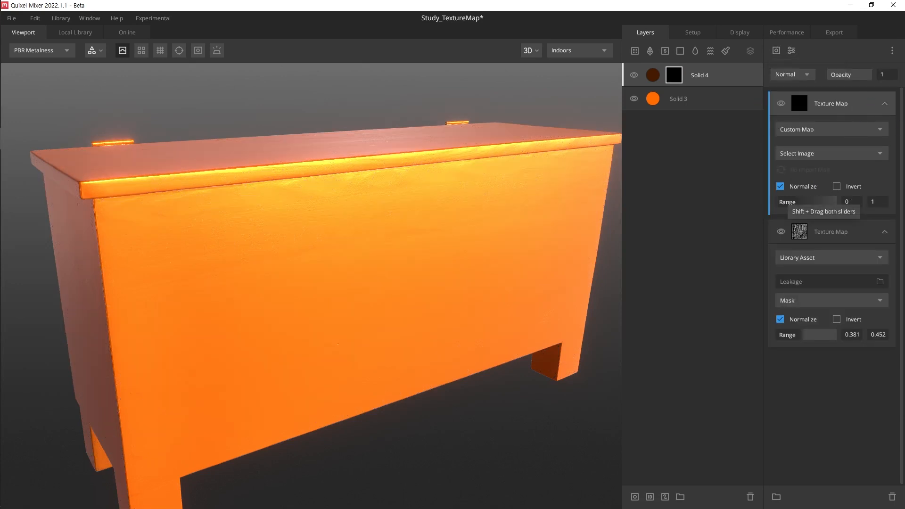
click(837, 134)
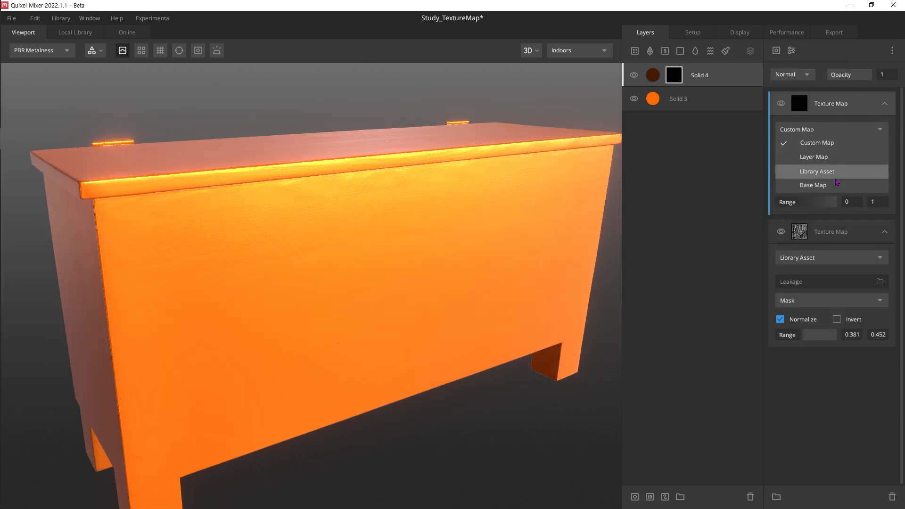
click(837, 177)
click(839, 155)
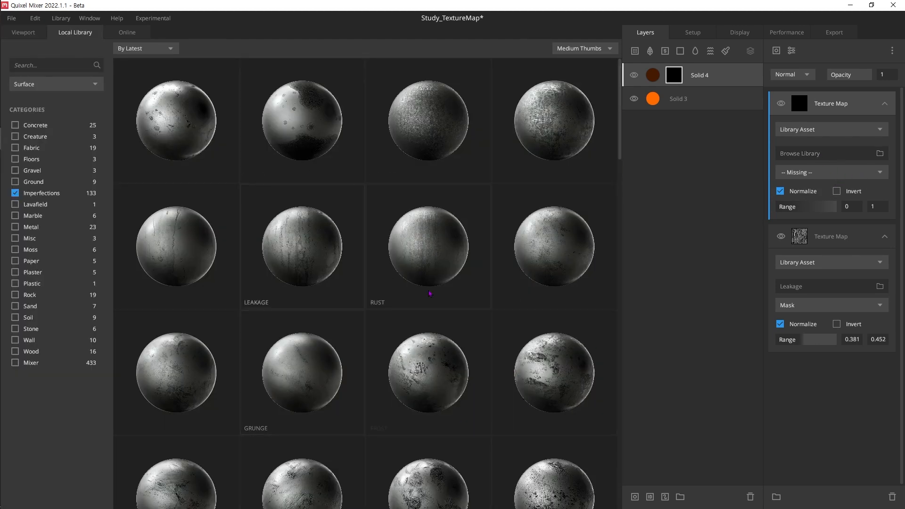
click(563, 243)
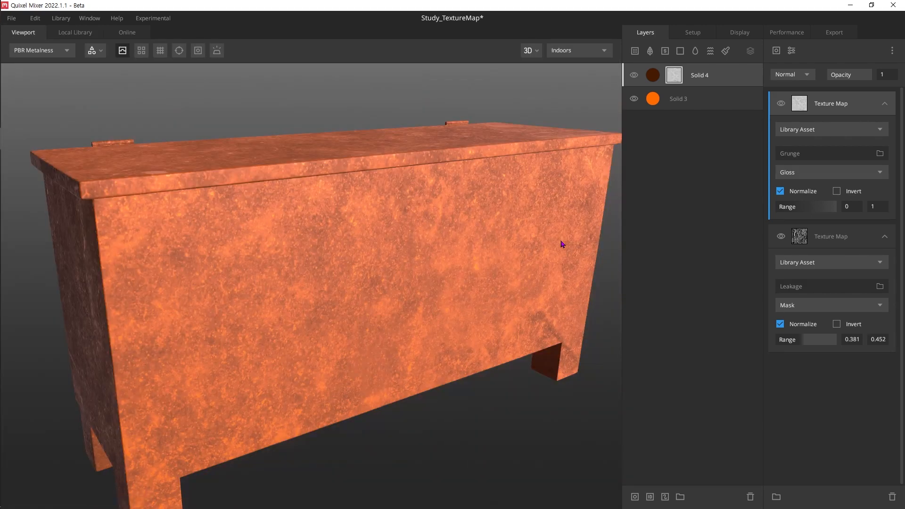
Step: Preview the layer mask and set the Grunge Texture Map's blend mode to Add
key(m)
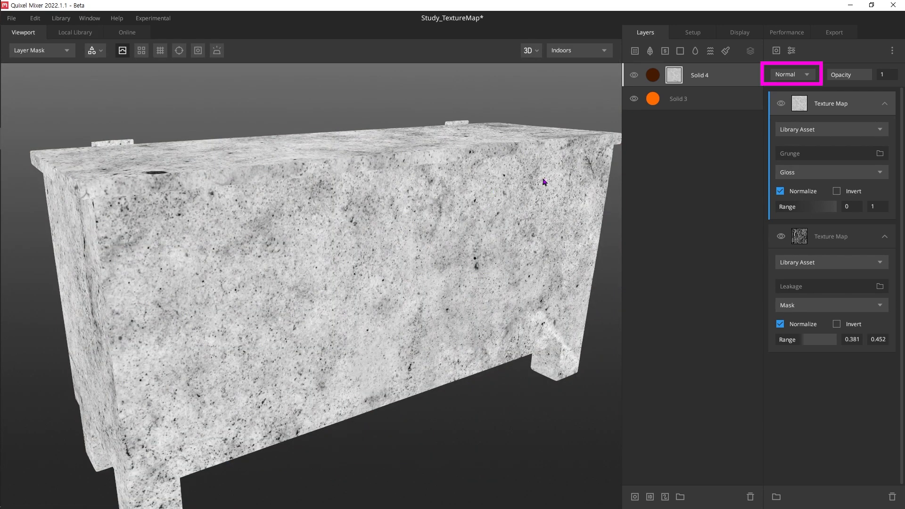
click(800, 79)
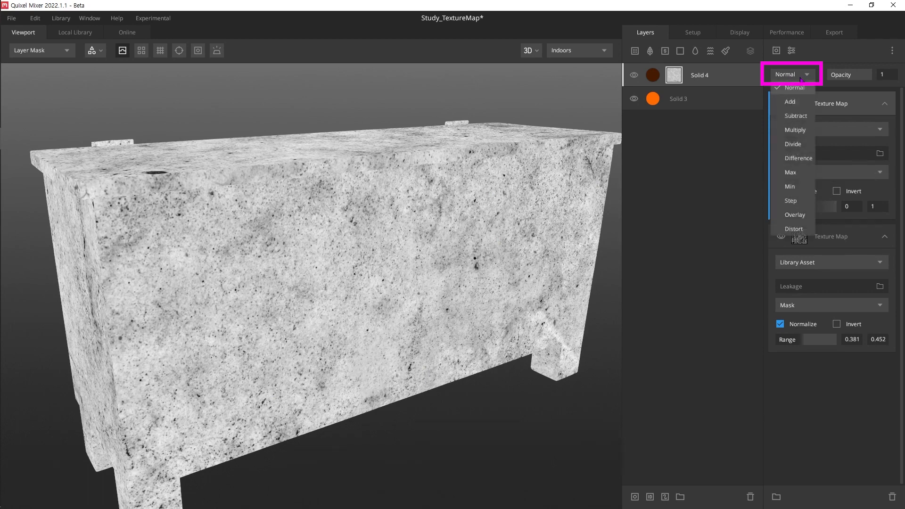
click(792, 102)
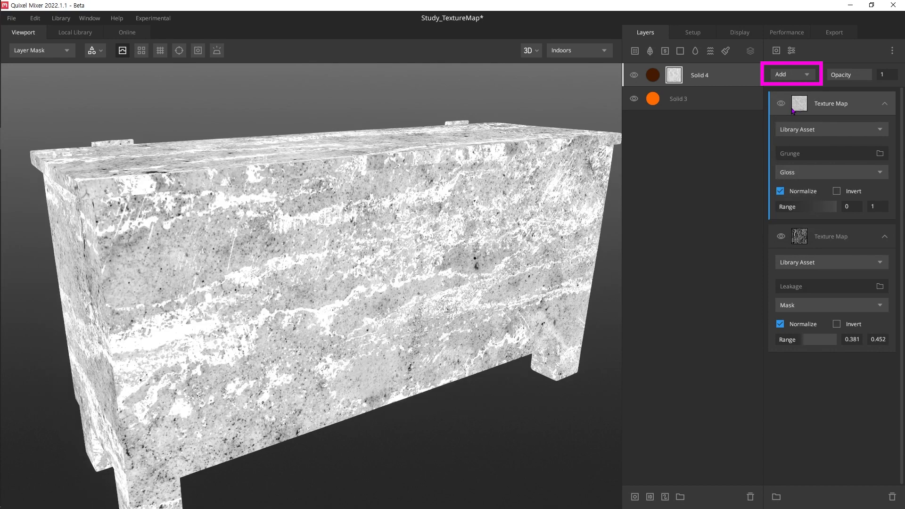
Step: Try Multiply blending for the Grunge Texture Map over the Leakage map, and return it to Add
click(849, 243)
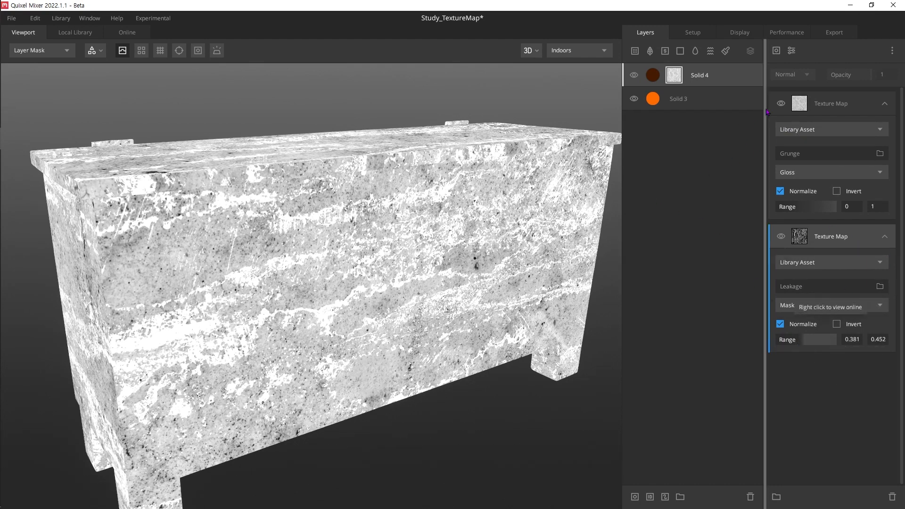
click(802, 201)
click(792, 74)
click(807, 134)
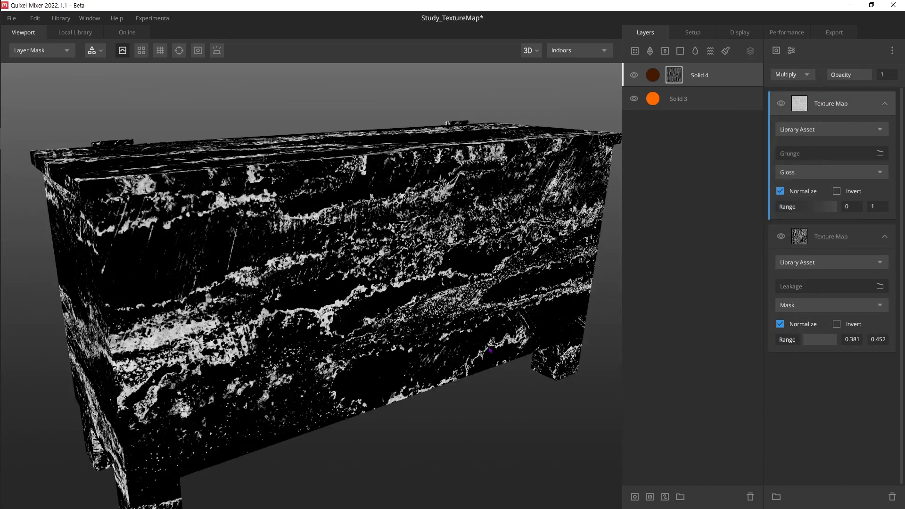
click(792, 74)
click(797, 102)
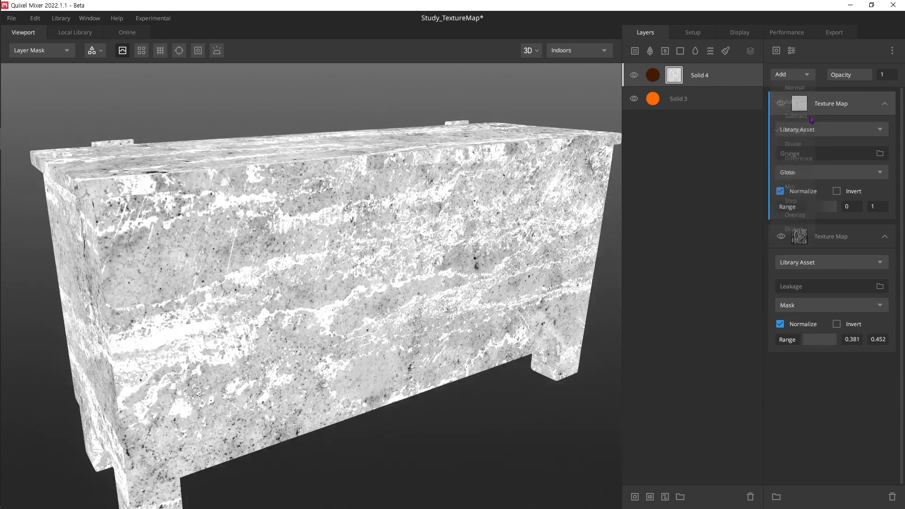
Step: Narrow the Grunge Texture Map's range to 0.429–0.643 and invert it
drag(777, 207, 816, 209)
drag(798, 207, 803, 207)
click(836, 191)
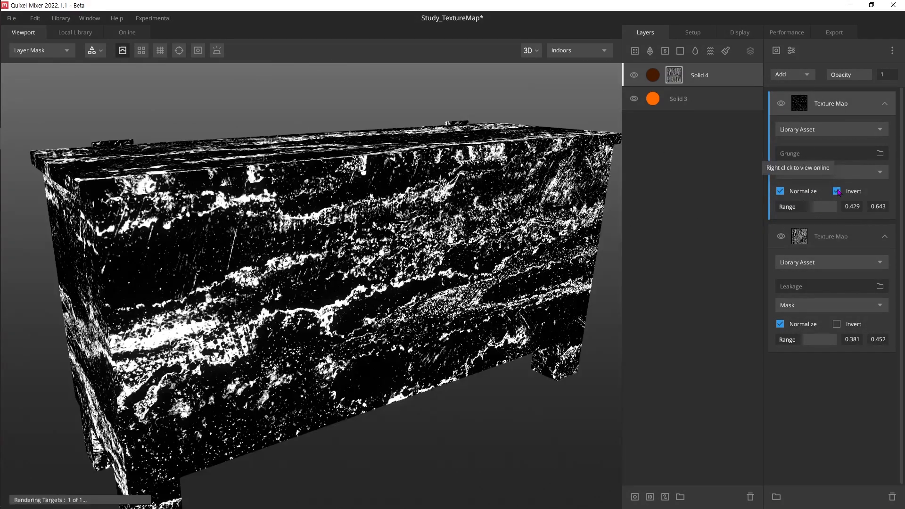
click(836, 191)
click(836, 191)
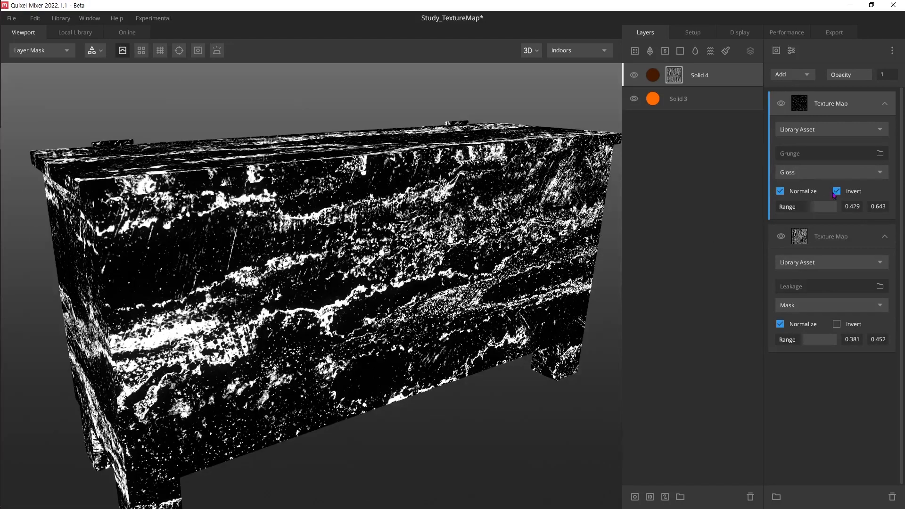
Step: Compare the layer mask and the shaded PBR view with the Grunge Texture Map hidden and shown
click(781, 106)
click(781, 106)
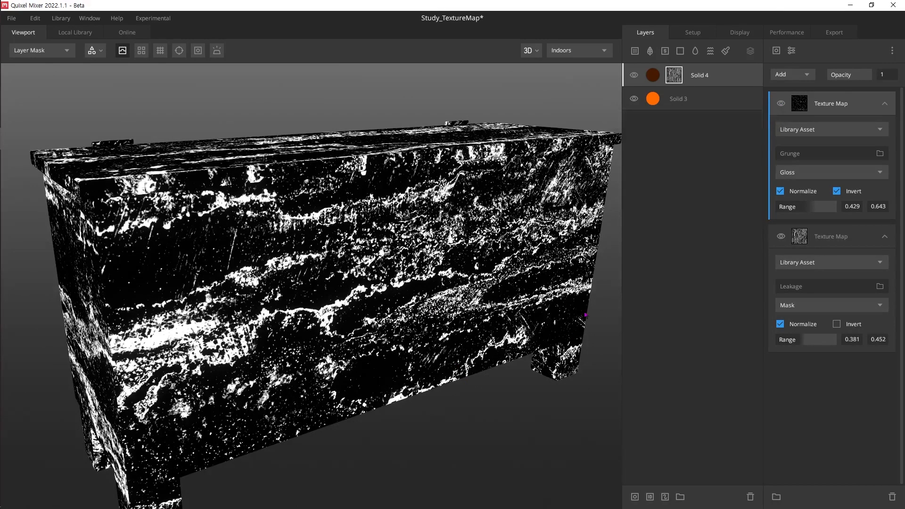
key(m)
click(778, 105)
click(779, 105)
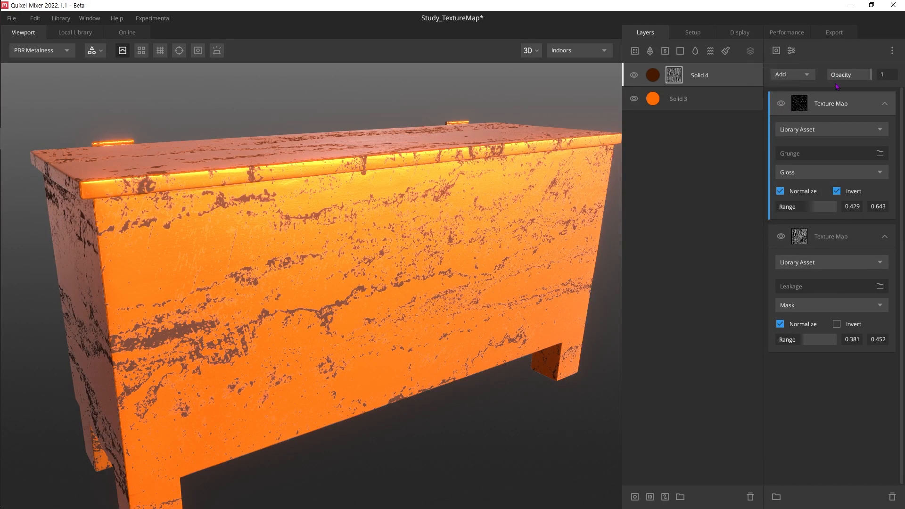
Step: Select the dark brown solid layer and examine the wear on the chest's lid, edge and front from several angles
click(792, 75)
click(844, 377)
click(656, 77)
mouse_move(869, 95)
mouse_down()
mouse_move(847, 96)
mouse_move(871, 100)
mouse_up()
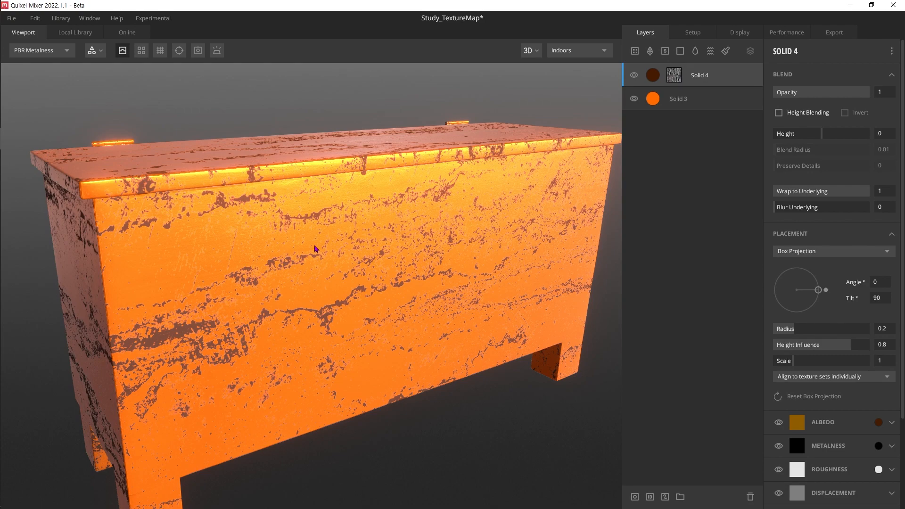
alt+drag(313, 242, 347, 223)
alt+drag(391, 257, 416, 272)
middle_drag(387, 191, 390, 314)
scroll(368, 226, up, 5)
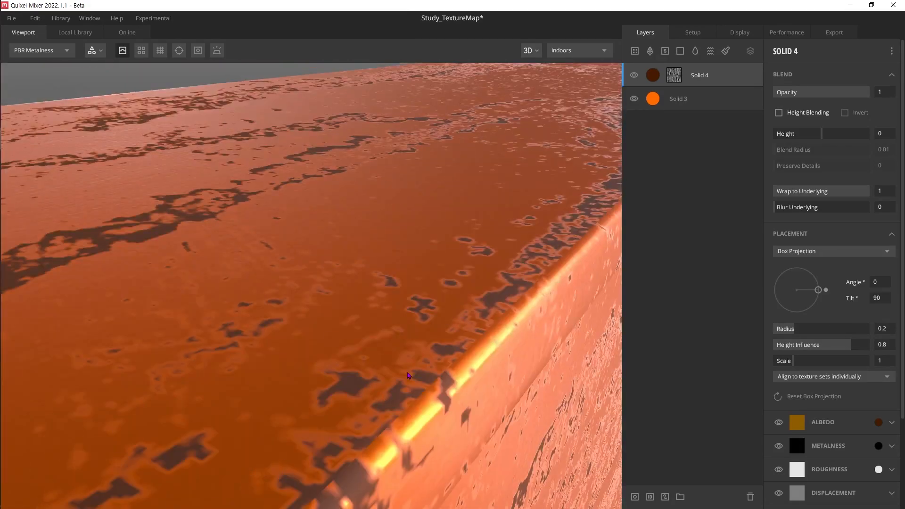
scroll(425, 377, down, 6)
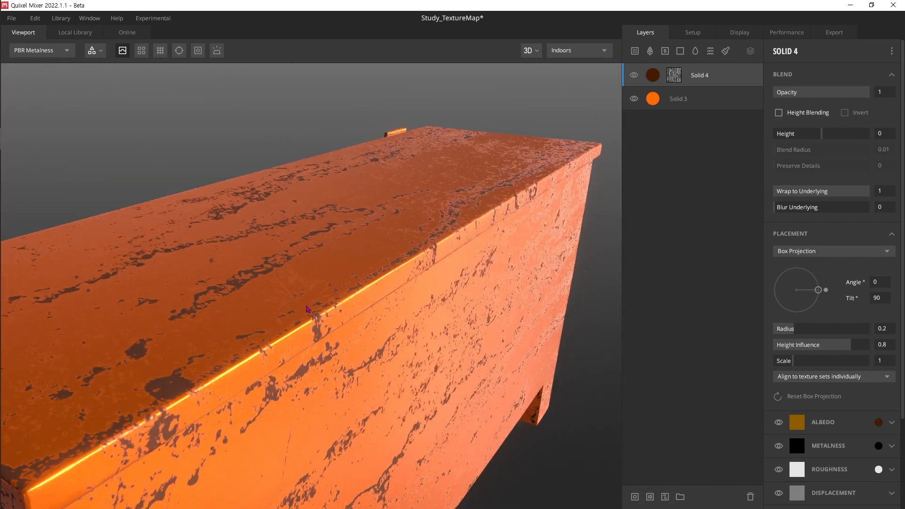
alt+drag(369, 323, 393, 256)
scroll(394, 257, down, 3)
mouse_move(488, 262)
alt+mouse_down()
mouse_move(476, 261)
mouse_move(486, 262)
alt+mouse_up()
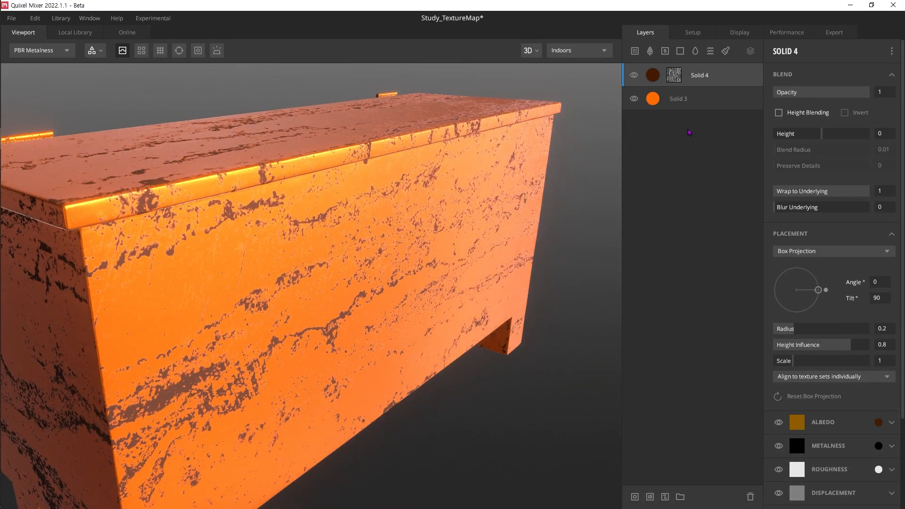
Step: Add a new solid layer on top of the stack with a mask containing a Texture Map component
click(680, 50)
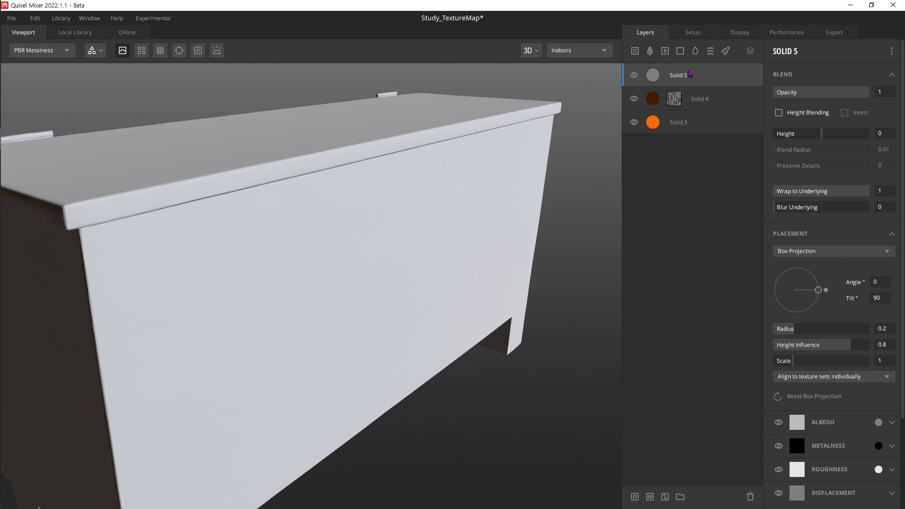
key(m)
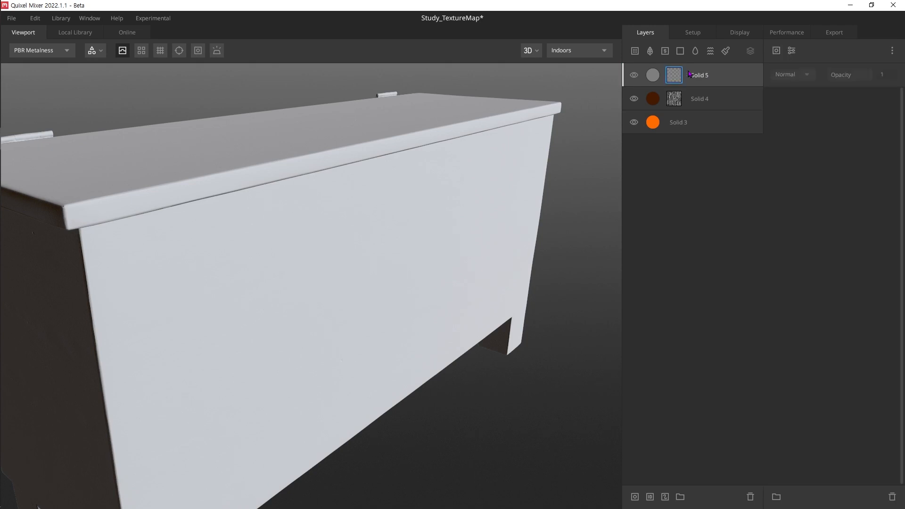
click(778, 53)
click(836, 80)
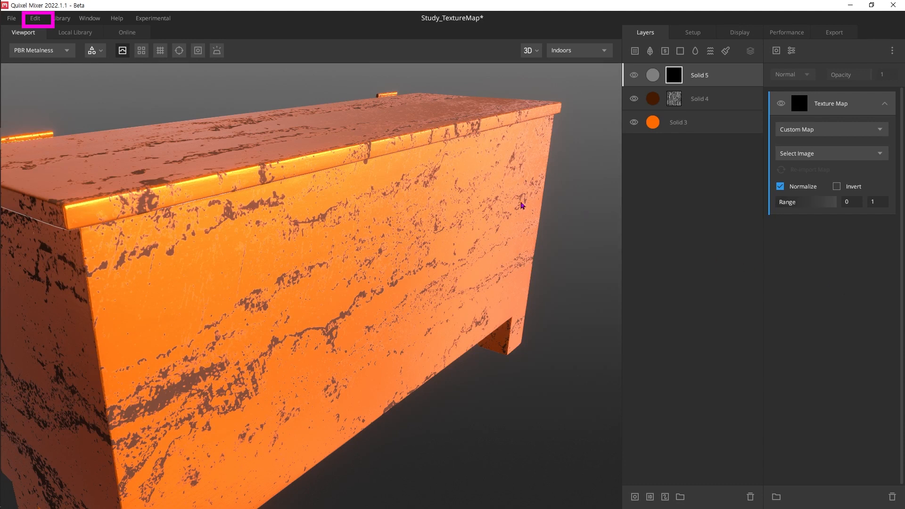
Step: Look up the local library location in the preferences and copy the path of its Downloaded\3d folder
click(38, 19)
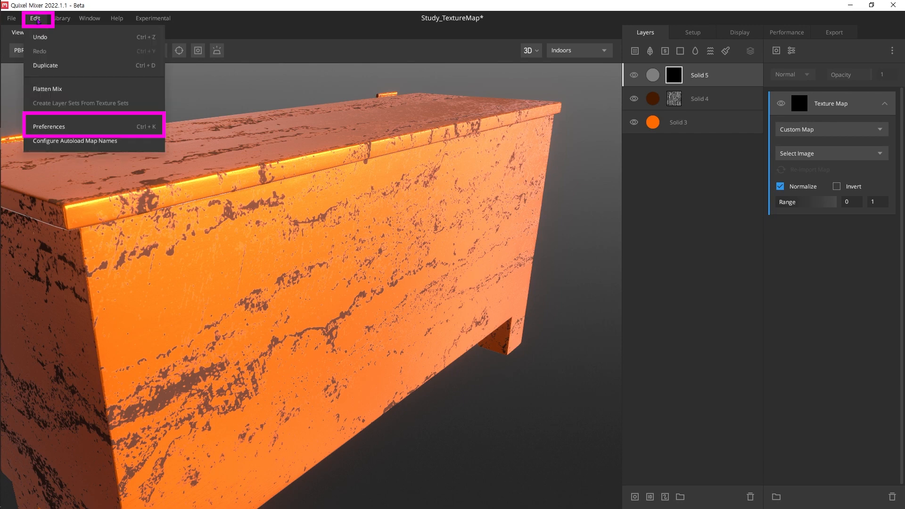
click(92, 126)
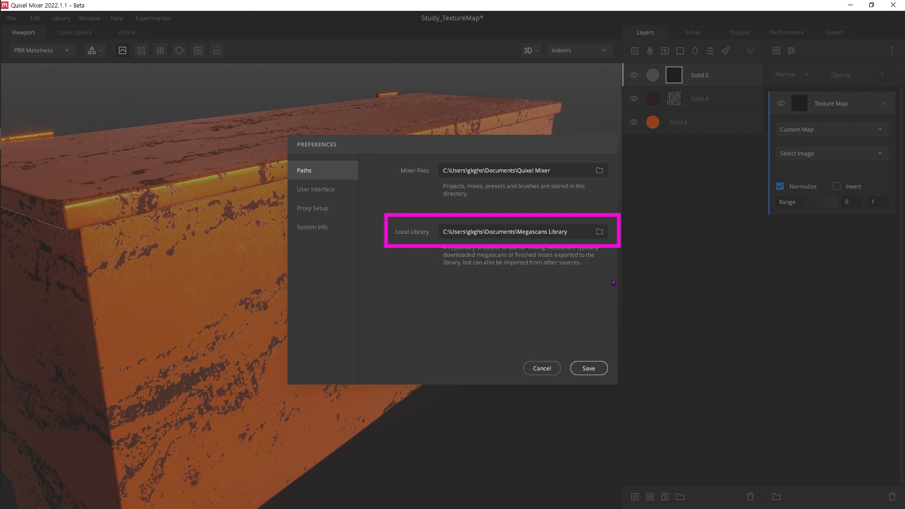
click(599, 232)
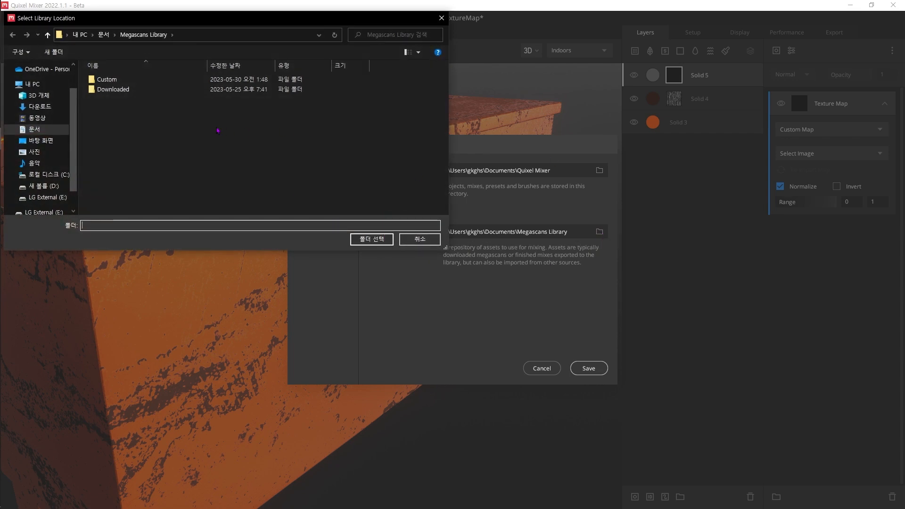
double_click(126, 90)
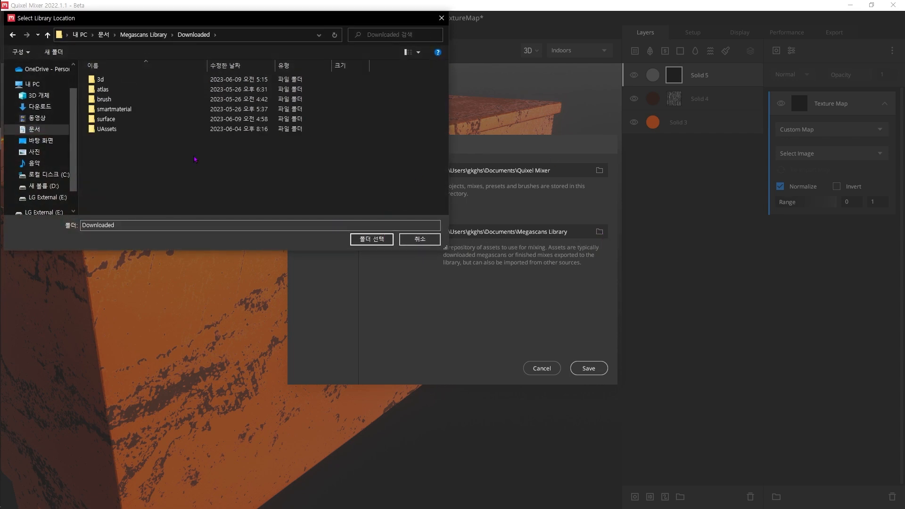
double_click(100, 79)
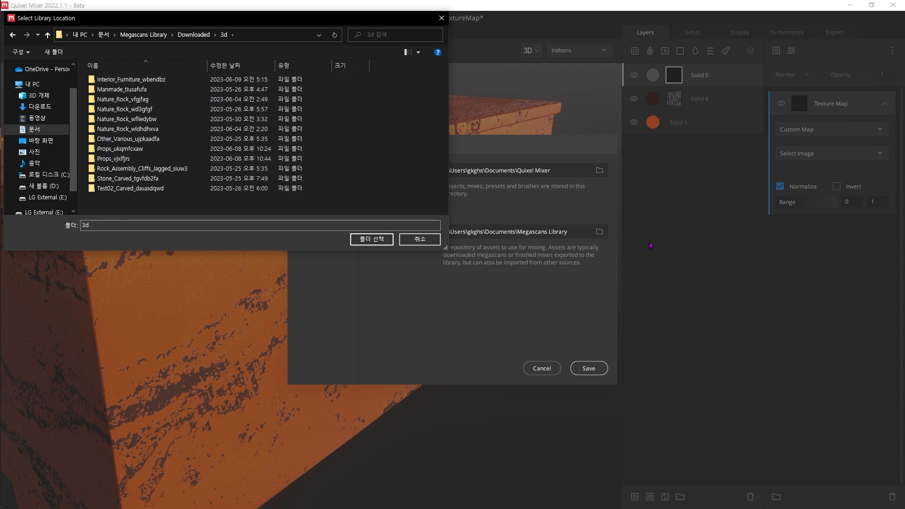
click(255, 36)
key(ctrl+c)
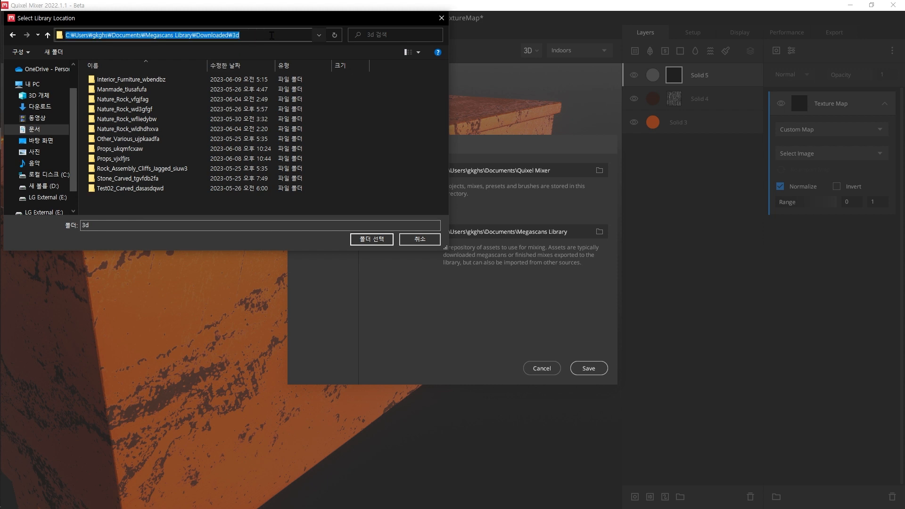
click(420, 239)
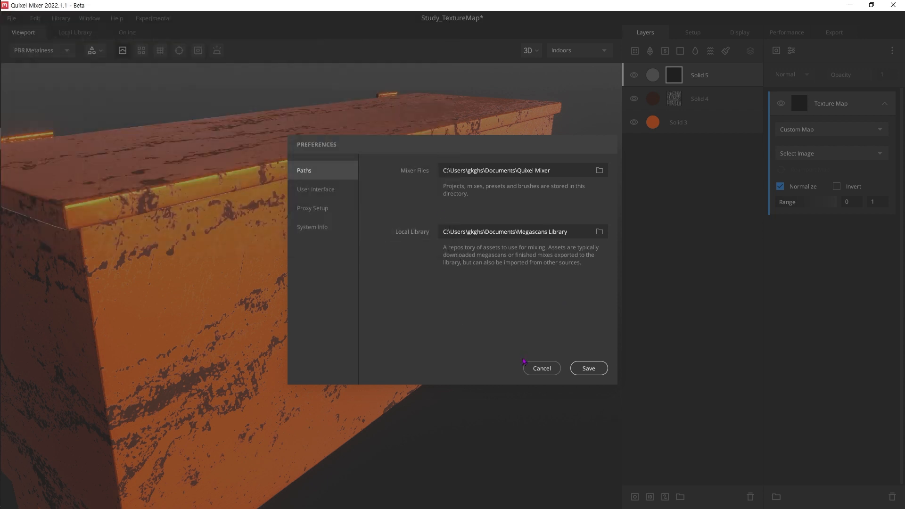
click(540, 369)
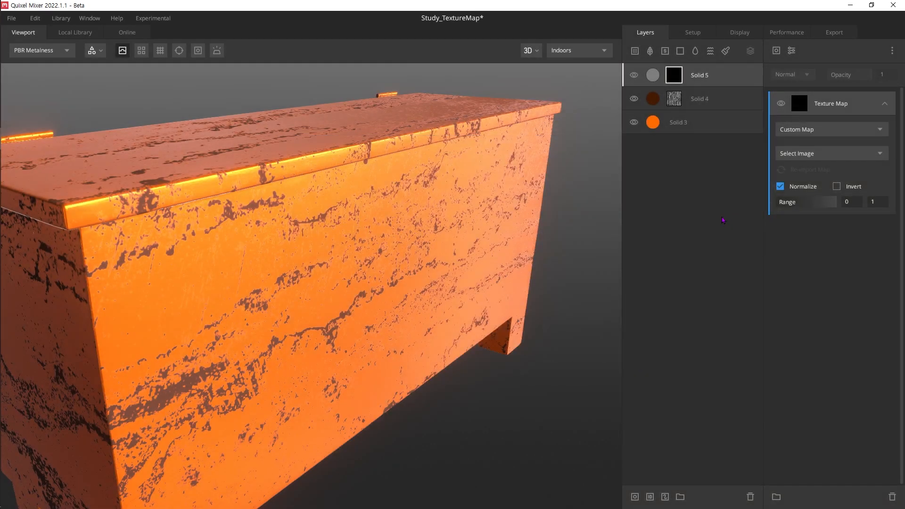
Step: Start adding an image to the Custom Map and go to the Megascans Library's Downloaded\3d folder
click(869, 155)
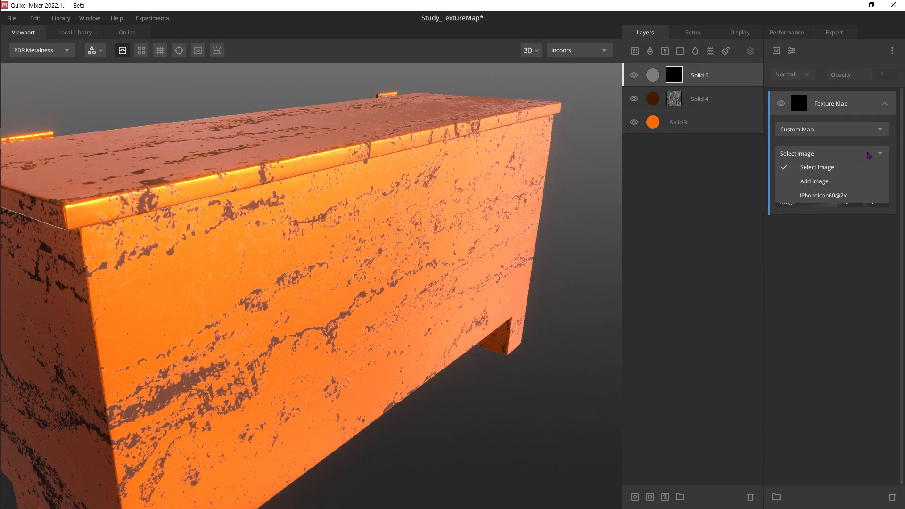
click(842, 186)
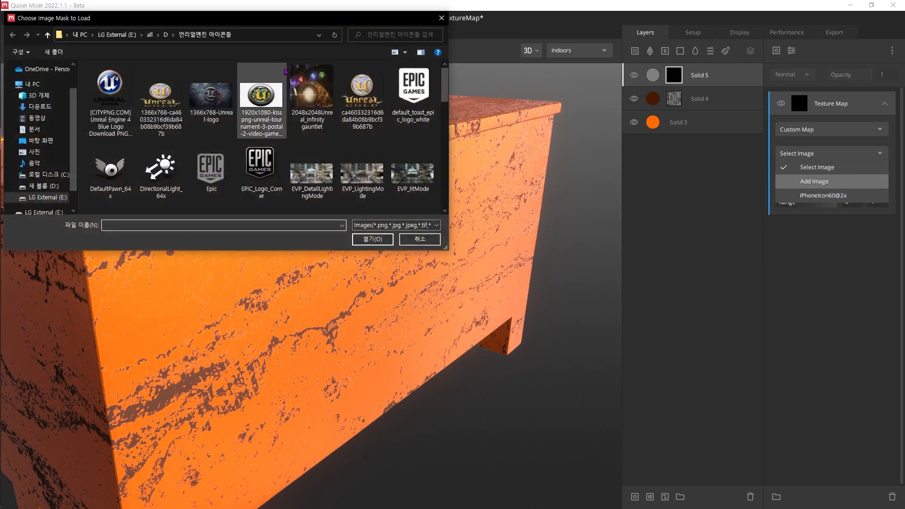
text(C:\Users\gkghs\Documents\Megascans Library\Downloaded\3d)
key(Return)
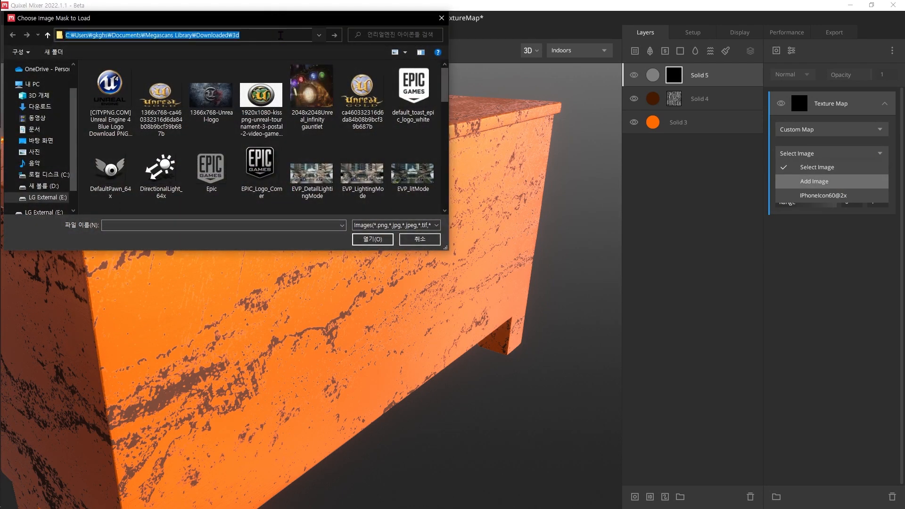
click(276, 33)
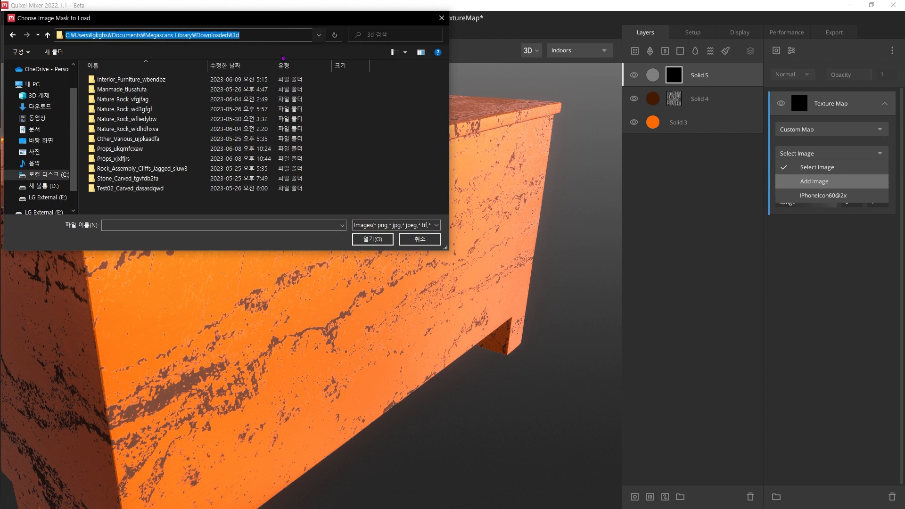
key(ctrl+v)
key(Return)
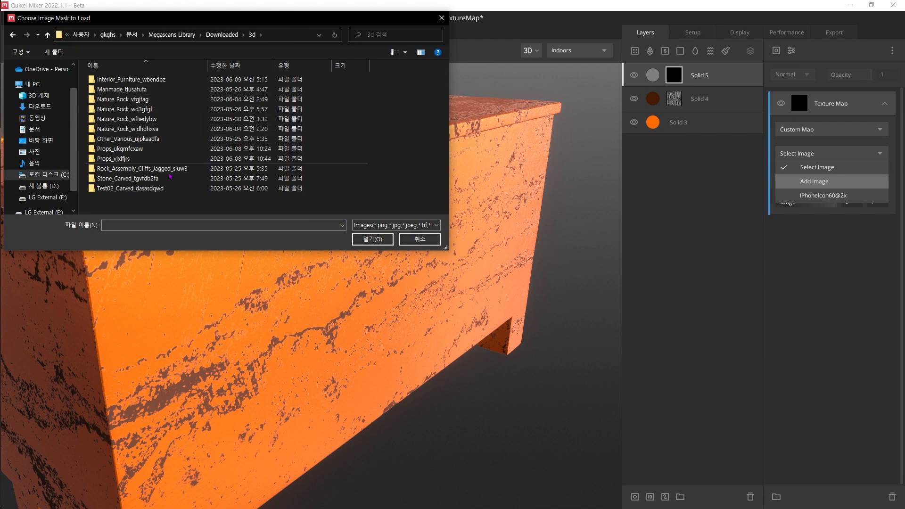
Step: Load wbendbz_4K_Normal_LOD0 from the Interior_Furniture_wbendbz folder as the mask's custom map
double_click(156, 89)
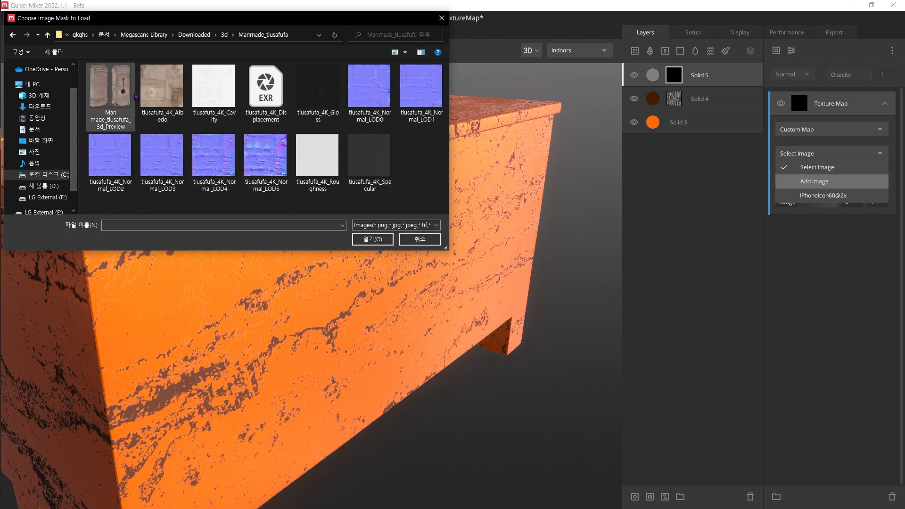
click(12, 35)
double_click(99, 85)
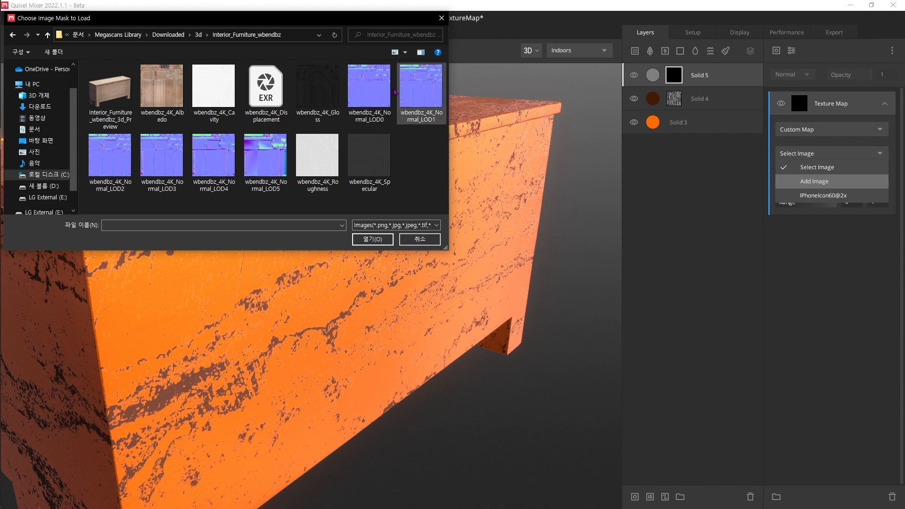
double_click(382, 81)
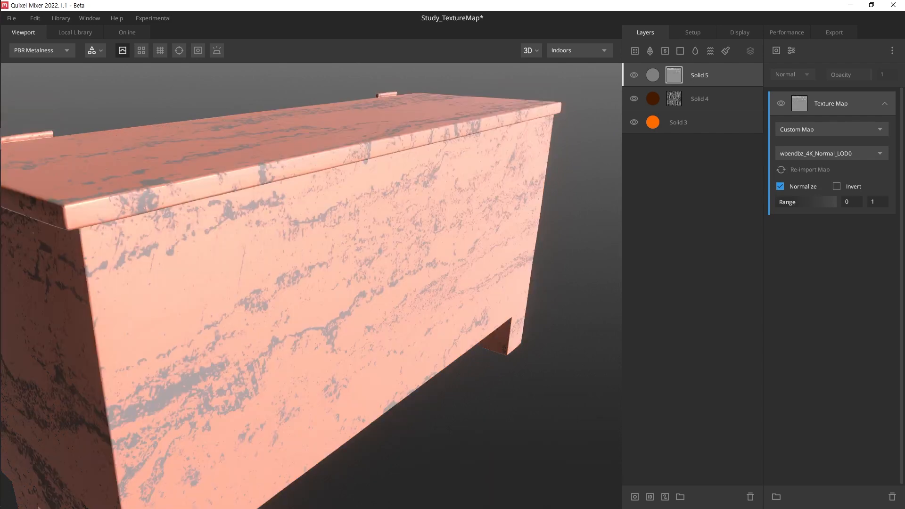
Step: Display the layer mask with the whole chest in view and narrow the custom map's range to 0.381–0.524
key(alt+Tab)
click(779, 271)
key(m)
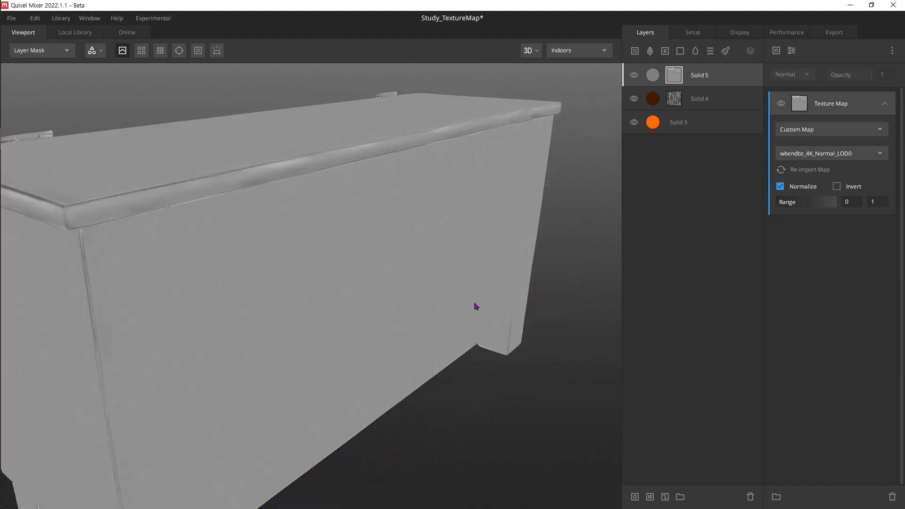
middle_drag(477, 307, 530, 290)
scroll(523, 289, down, 4)
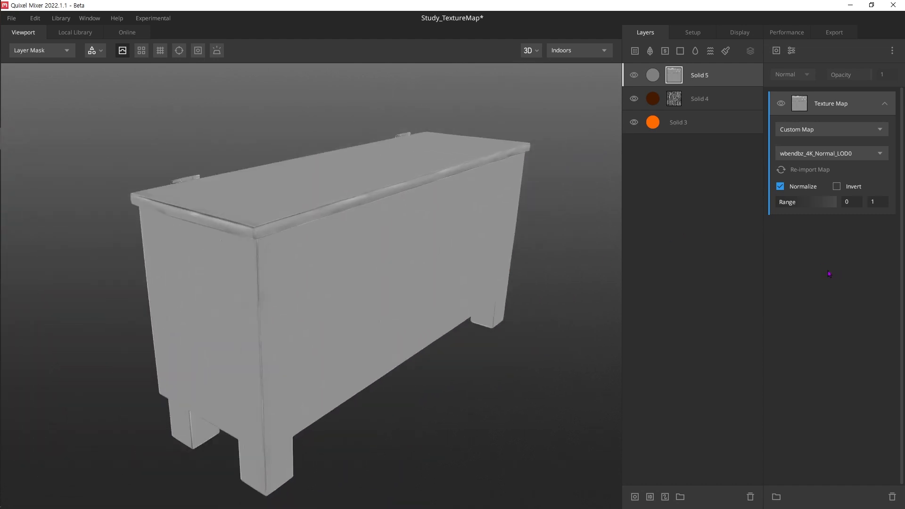
drag(778, 203, 808, 203)
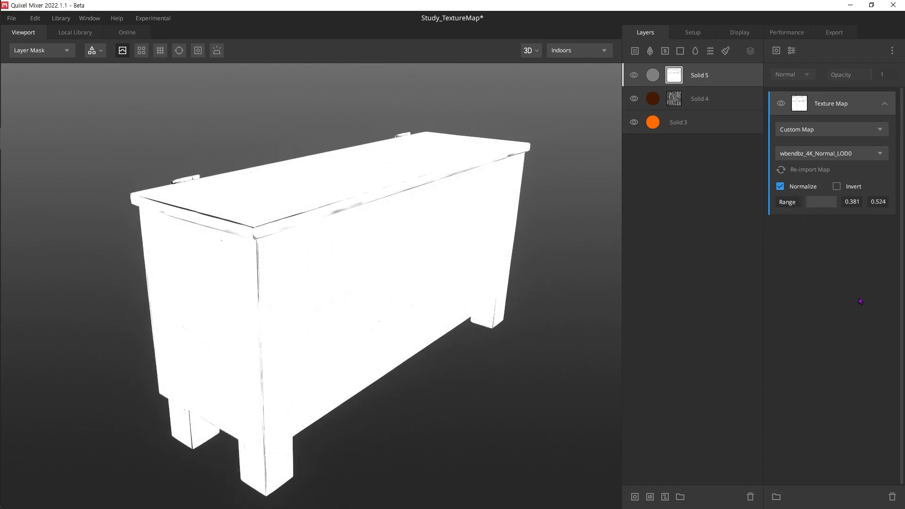
Step: Invert the custom map and set its range to 0.444–0.571 so only the chest's edges stay white
click(837, 186)
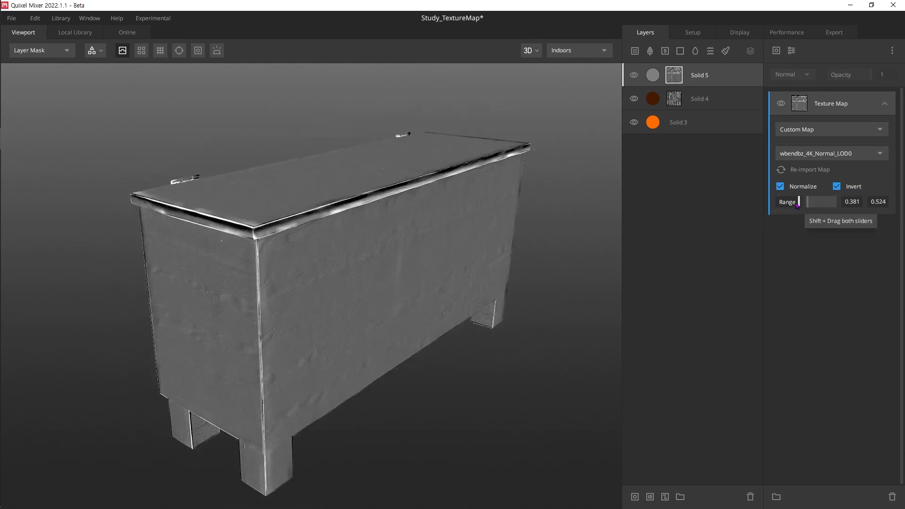
mouse_move(800, 203)
mouse_down()
mouse_move(815, 204)
mouse_move(804, 205)
mouse_up()
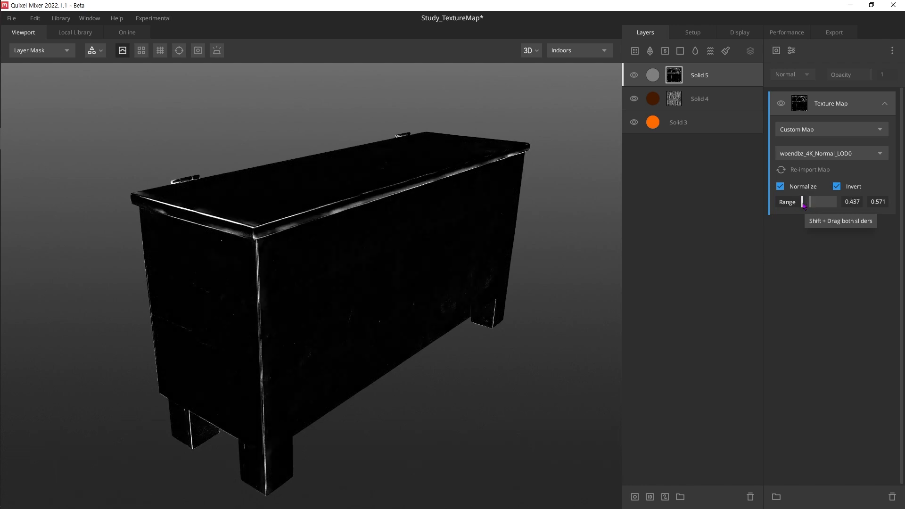
drag(804, 206, 806, 206)
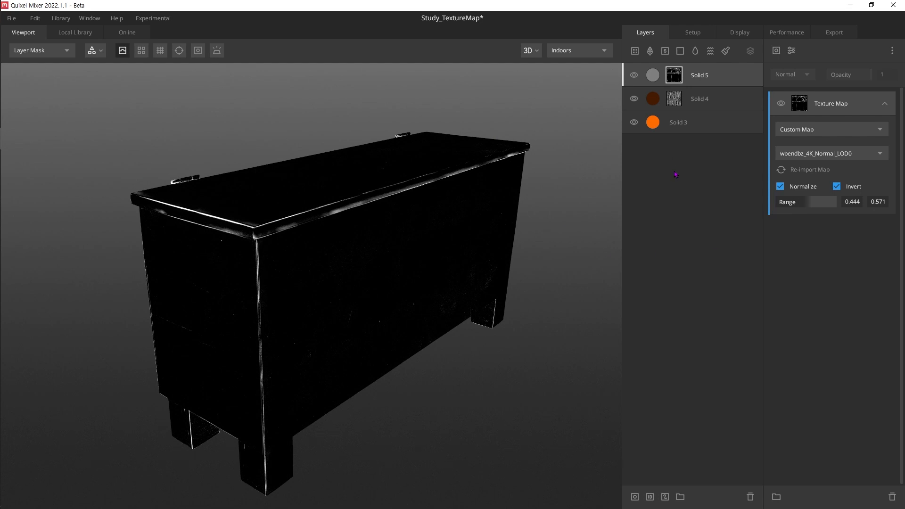
Step: Return to the shaded PBR view and give Solid 5 the dark brown albedo of Solid 4, hex 451A00
key(m)
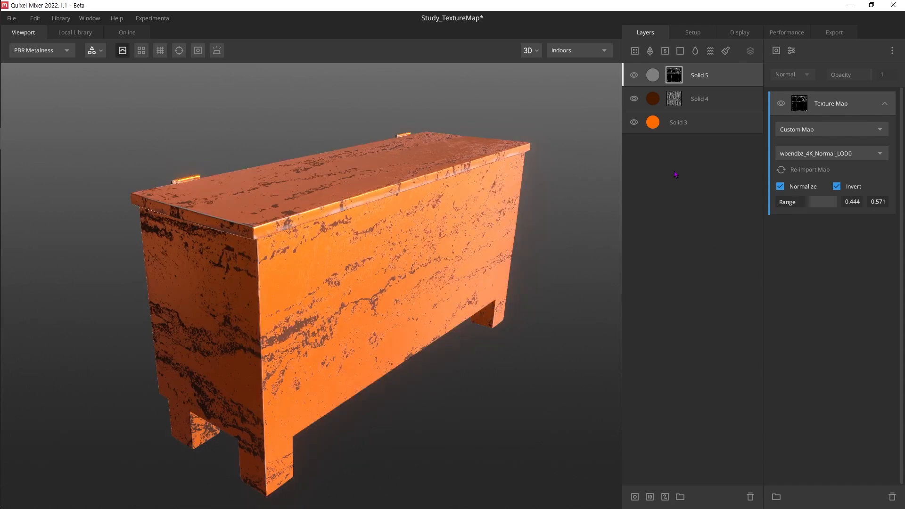
click(655, 78)
click(879, 421)
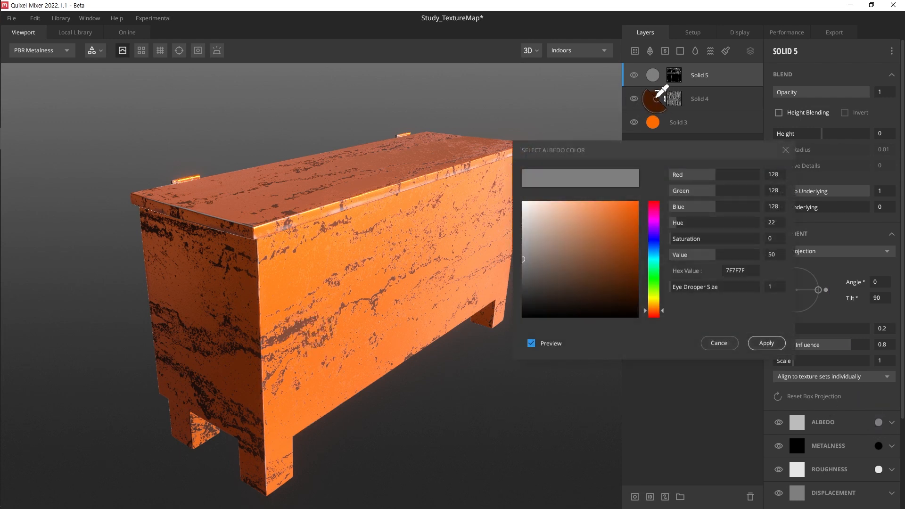
click(656, 97)
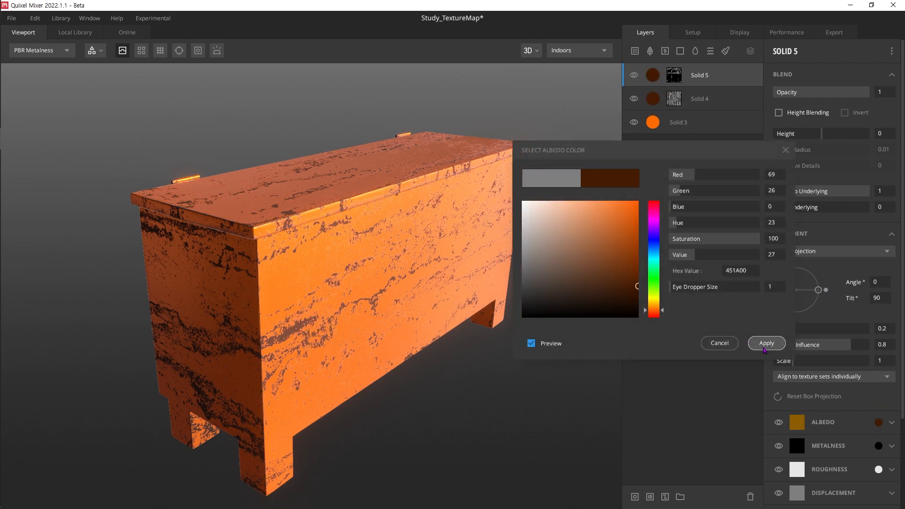
click(766, 343)
Step: Compare the lid's edge up close with Solid 5 hidden and shown, and check its layer mask
scroll(348, 198, up, 10)
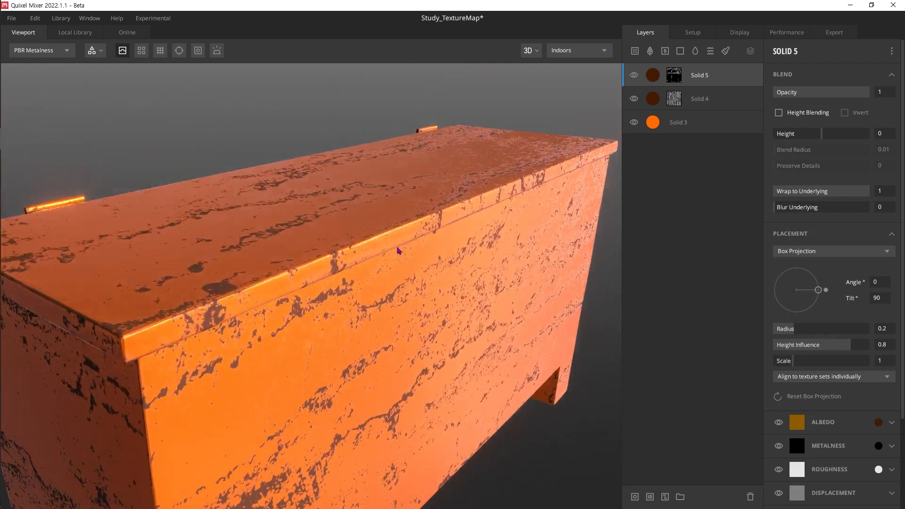
scroll(399, 249, up, 2)
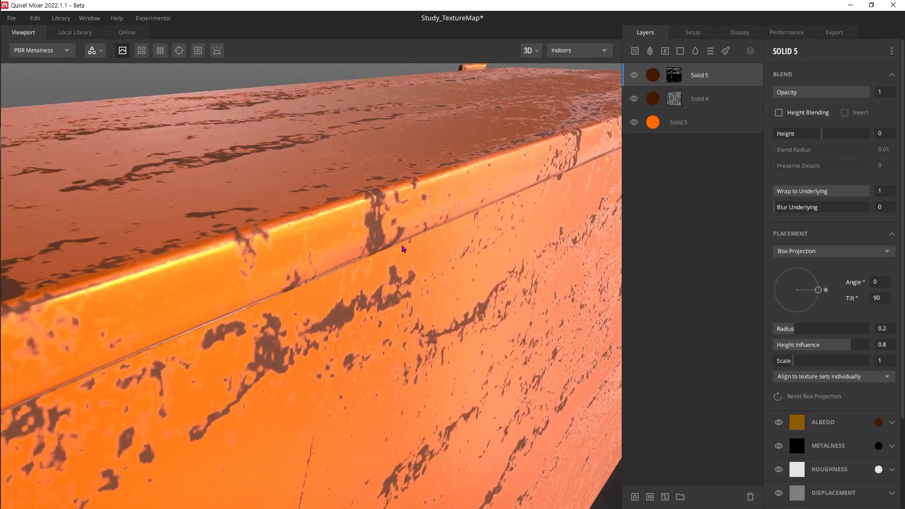
click(634, 76)
click(634, 76)
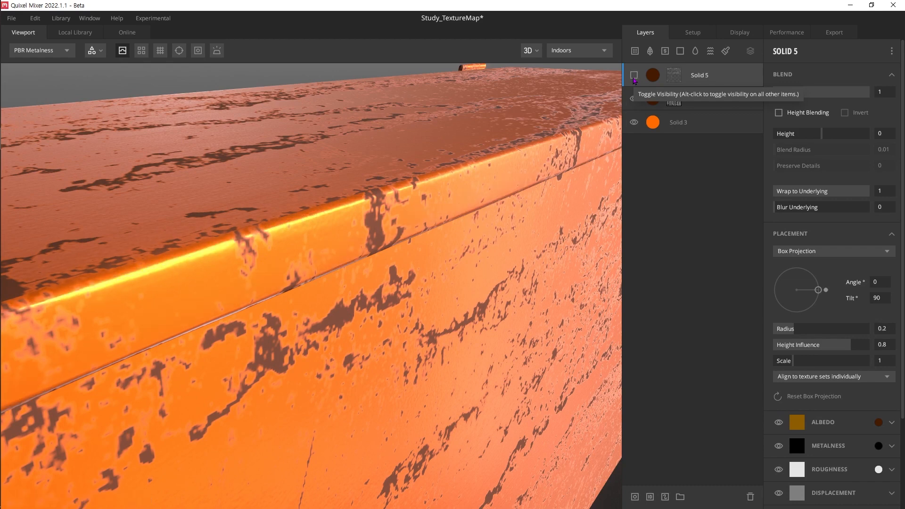
key(q)
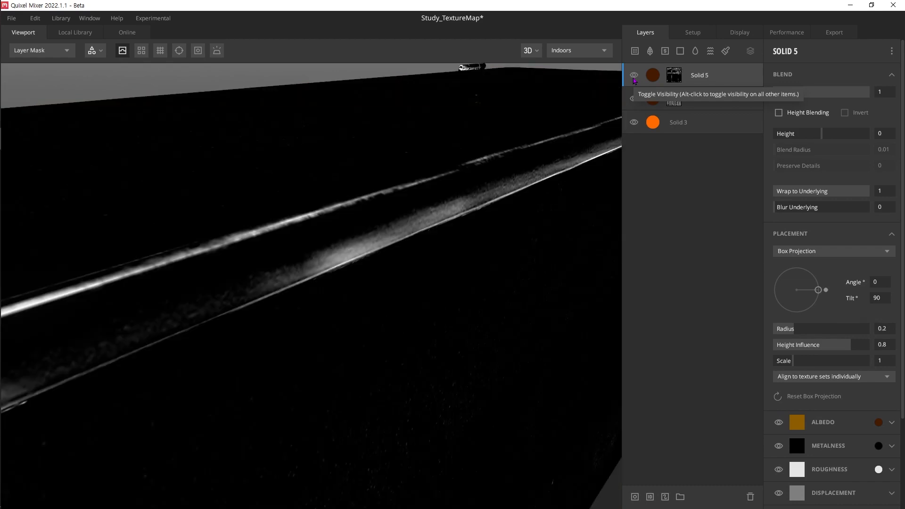
key(f)
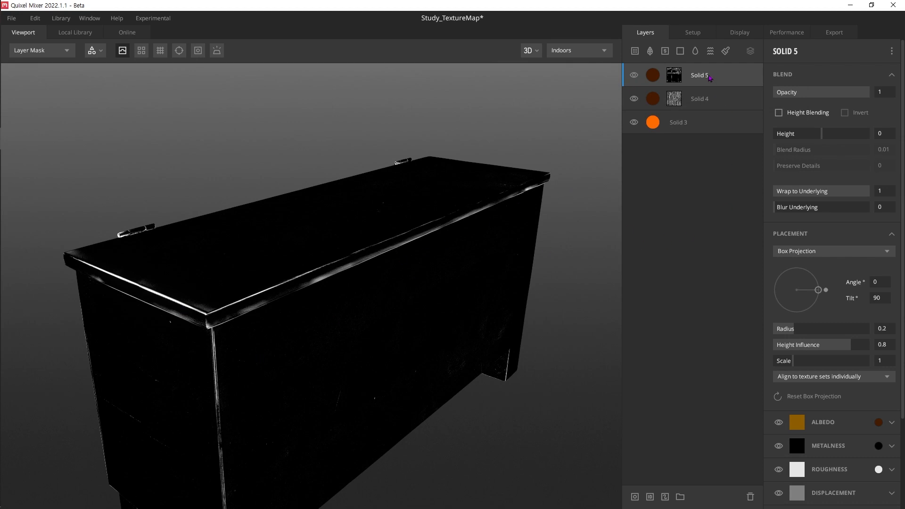
Step: Add a second Texture Map component to the mask of Solid 5
click(674, 77)
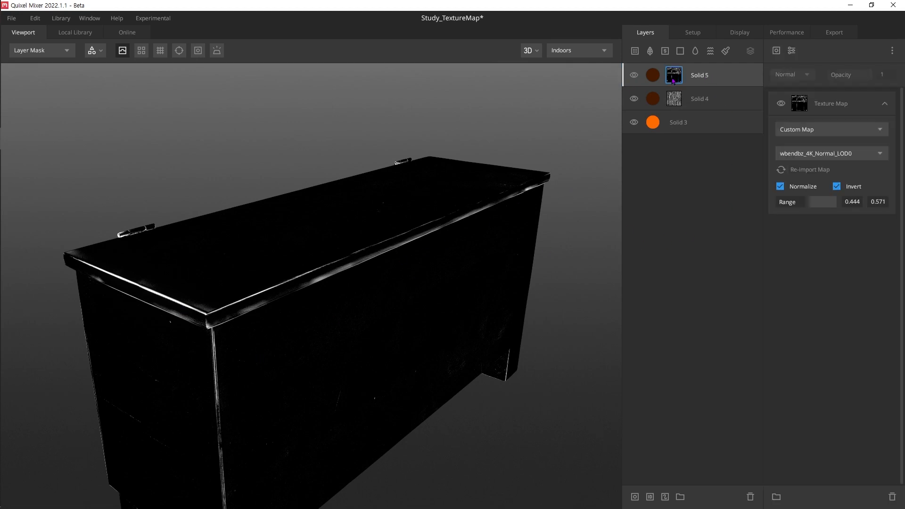
click(776, 51)
click(815, 79)
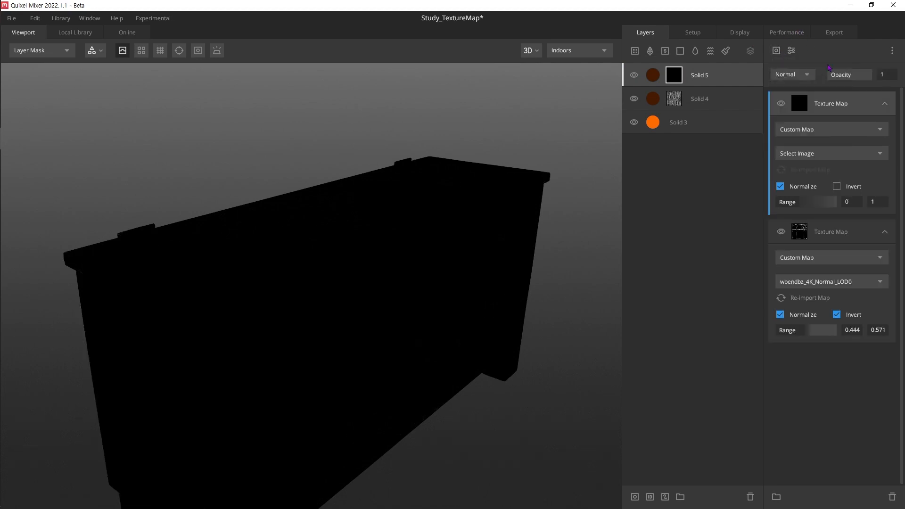
Step: Set the new Texture Map's source to Library Asset and assign the Frost imperfection from the local library
click(869, 135)
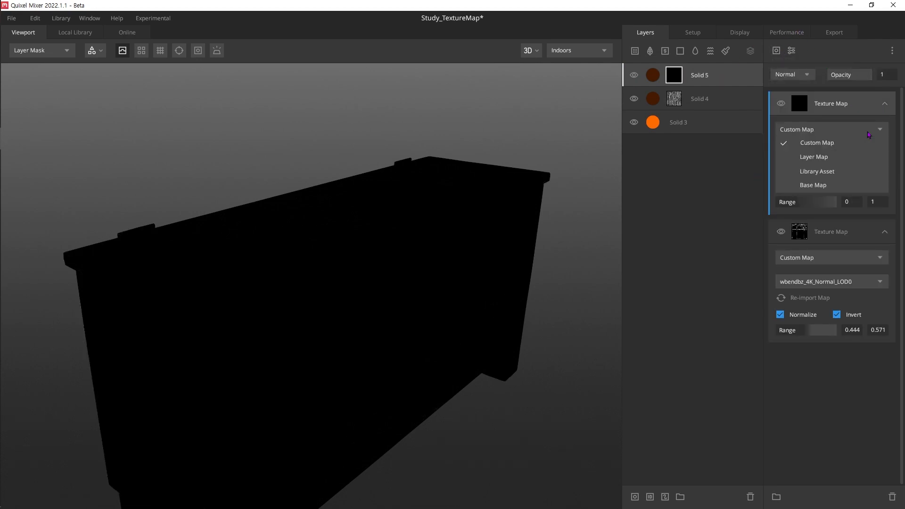
click(869, 134)
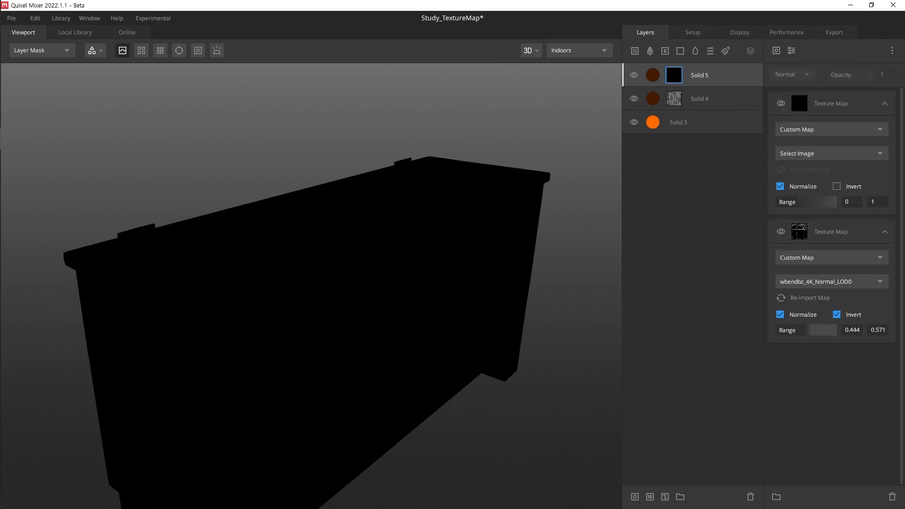
click(848, 130)
click(860, 169)
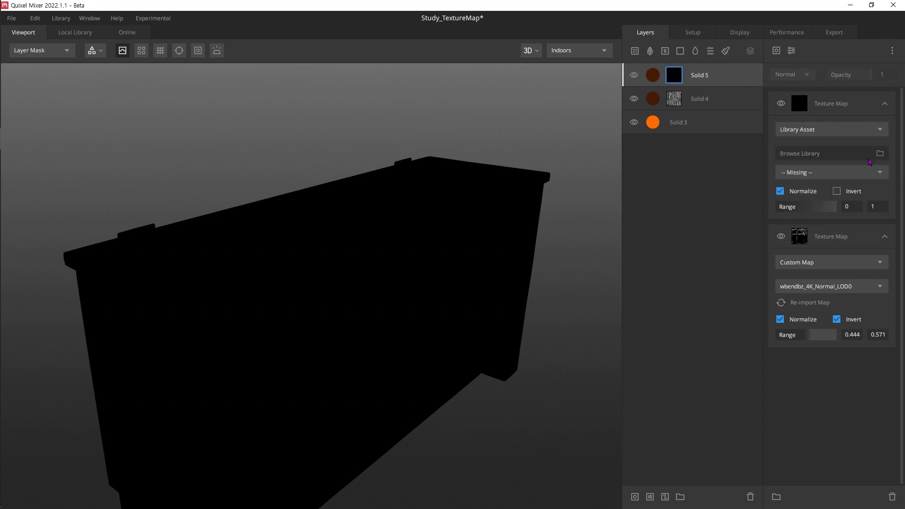
click(806, 153)
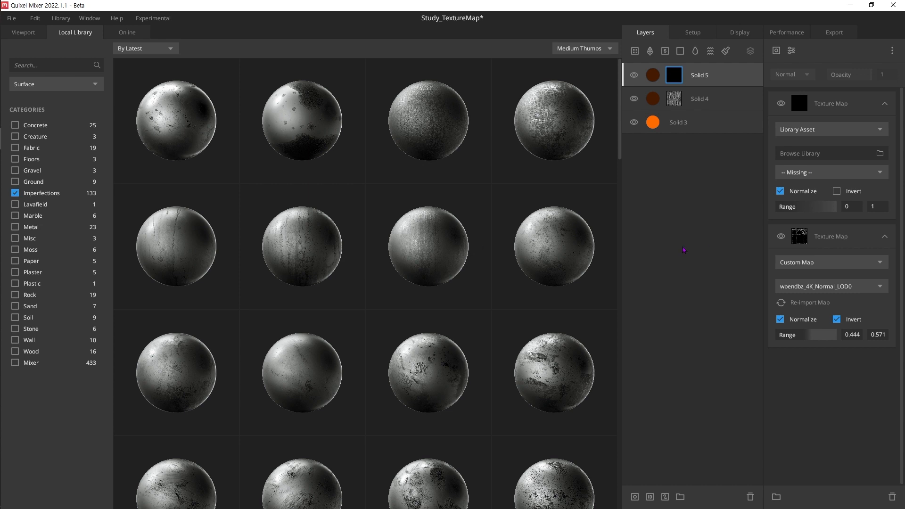
click(446, 375)
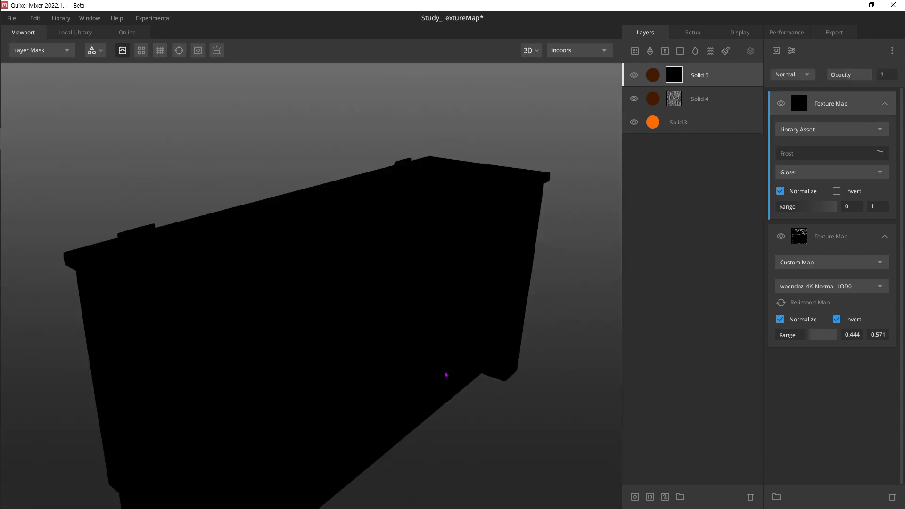
Step: Check the mask with the Frost Texture Map hidden and shown, and set its blend mode to Multiply
drag(445, 375, 571, 242)
click(781, 103)
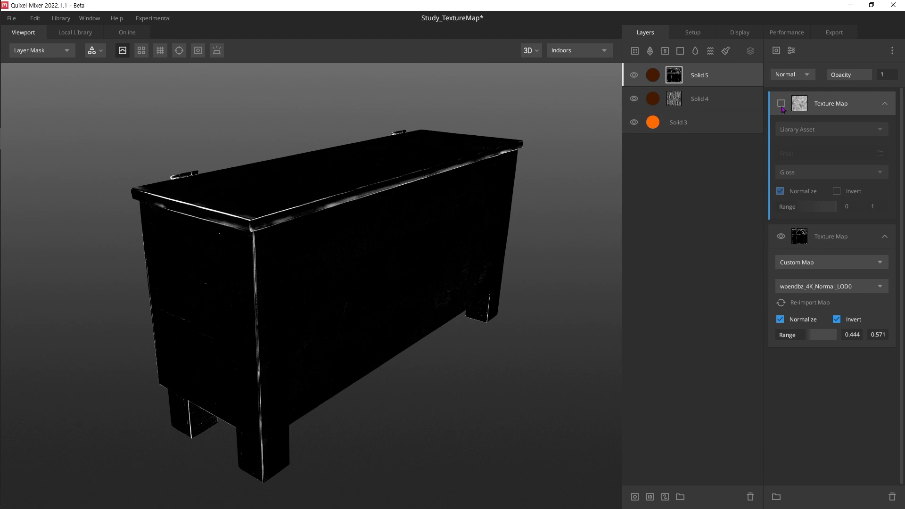
click(781, 103)
click(803, 74)
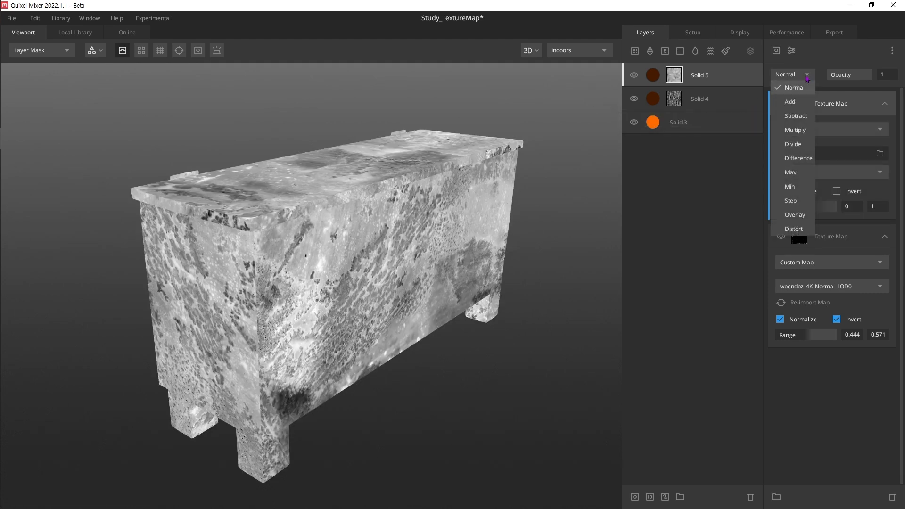
click(807, 130)
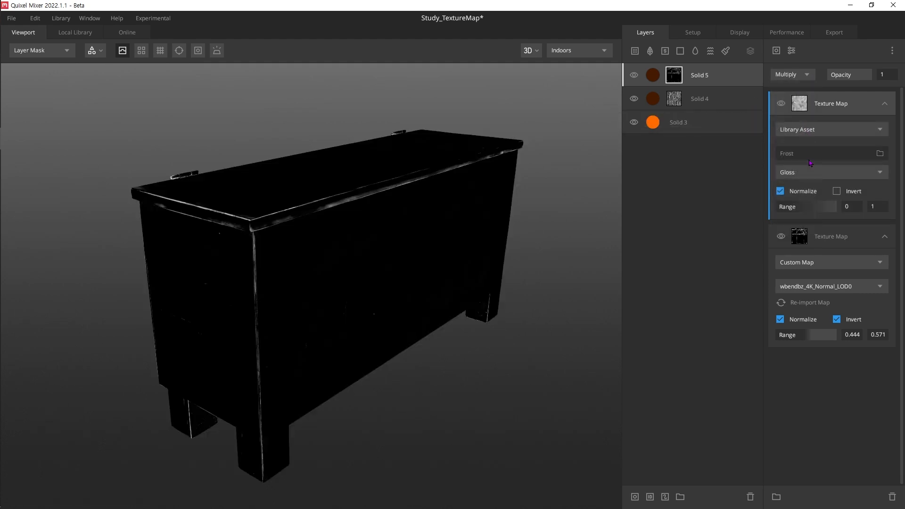
Step: Compare the mask along the lid's edge and corner with the multiplied Frost Texture Map hidden and shown
scroll(373, 198, up, 8)
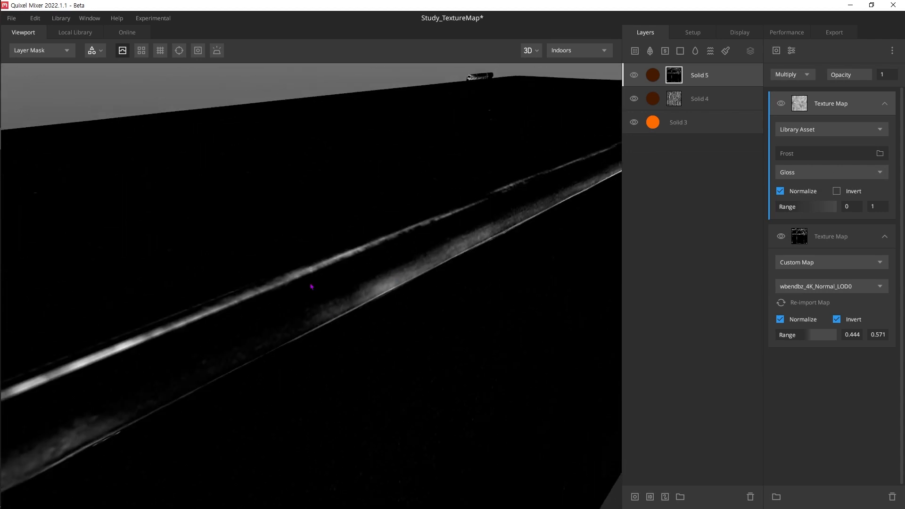
click(781, 103)
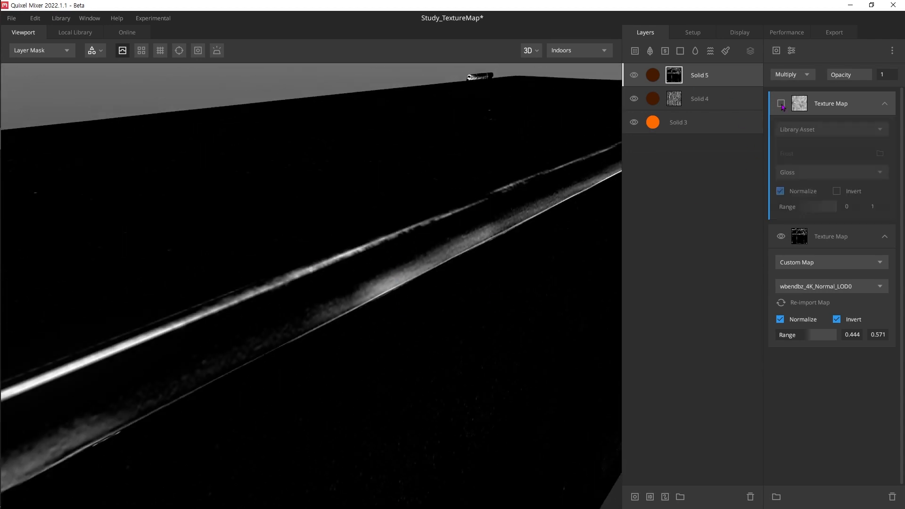
click(781, 103)
scroll(487, 316, down, 3)
drag(487, 315, 527, 256)
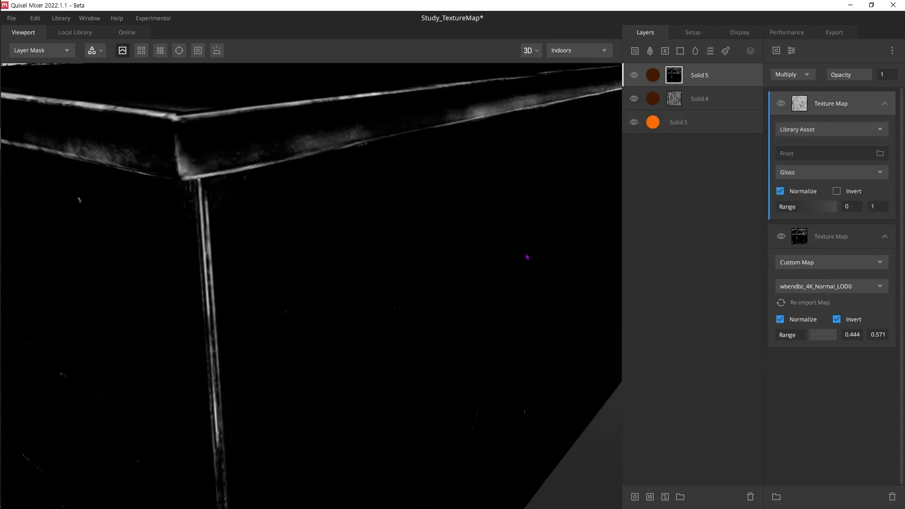
Step: Compare the Solid 5 mask along the lid's long edge with the multiplied Frost Texture Map shown and hidden
click(781, 106)
click(780, 105)
click(780, 105)
click(780, 105)
drag(536, 253, 444, 274)
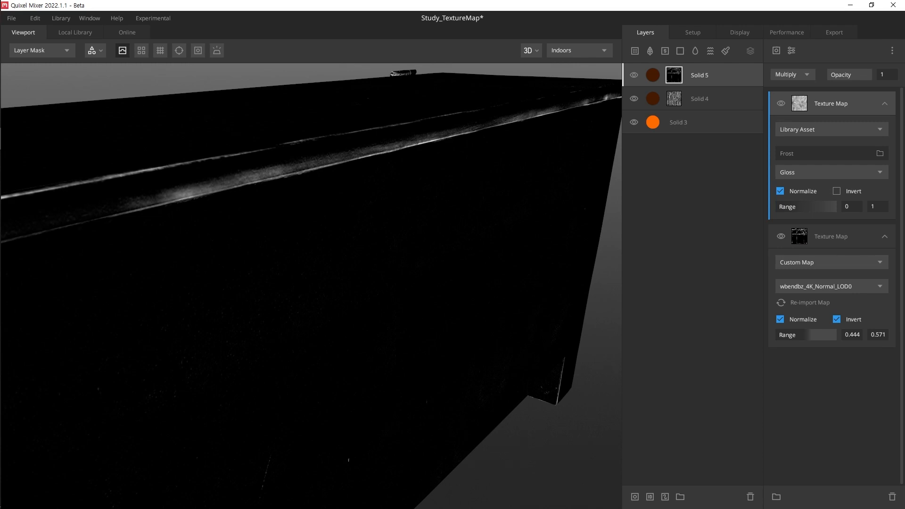
click(781, 104)
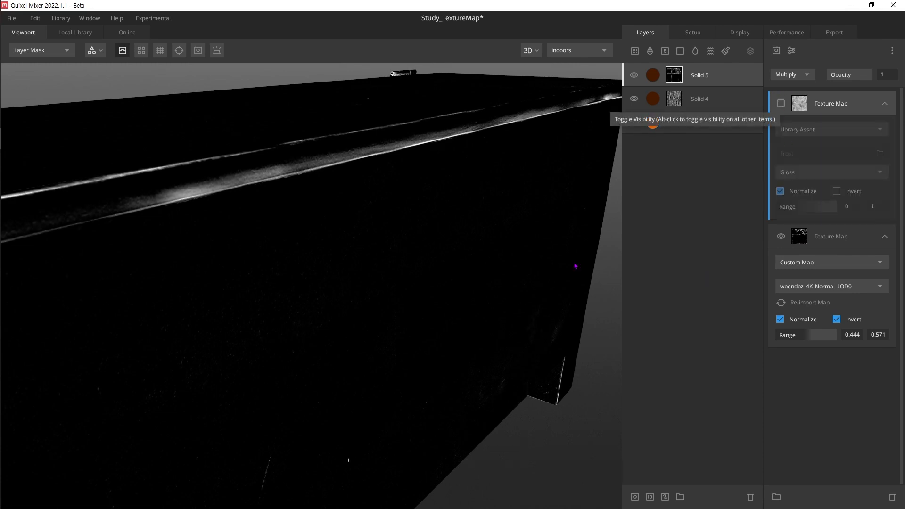
Step: Try the Add blend mode on the Frost Texture Map, view each map on its own, and restore Multiply
click(793, 75)
click(791, 102)
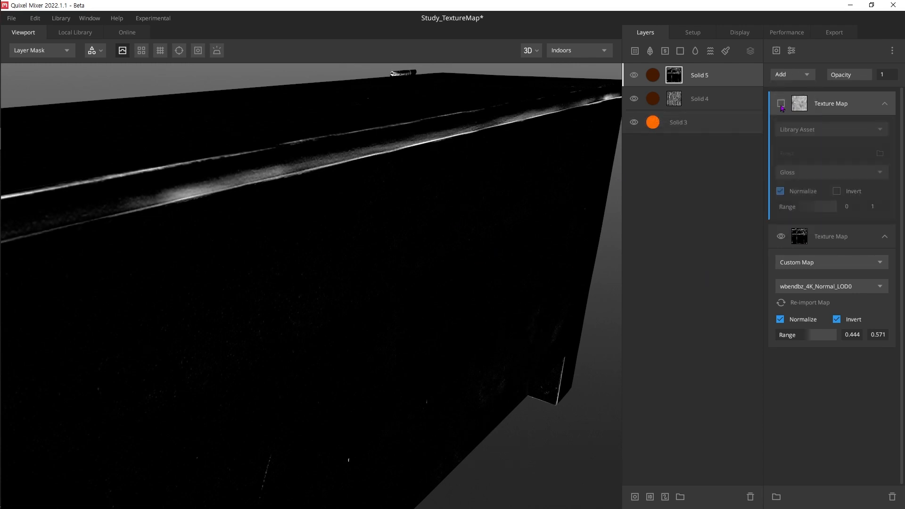
click(782, 103)
click(781, 236)
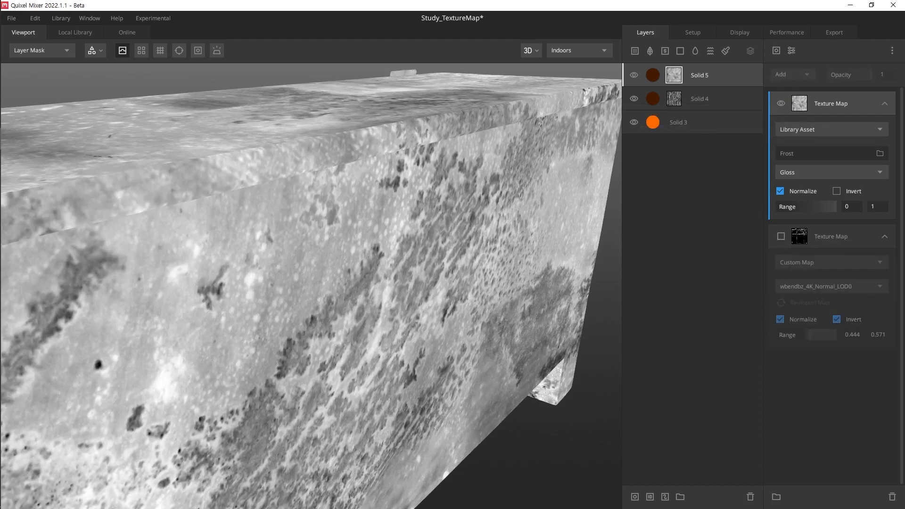
click(781, 103)
click(781, 236)
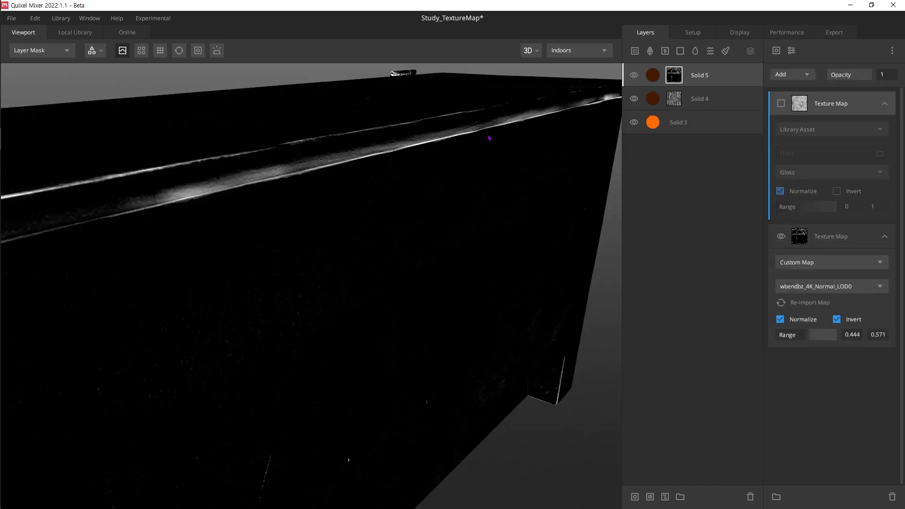
click(781, 104)
click(793, 75)
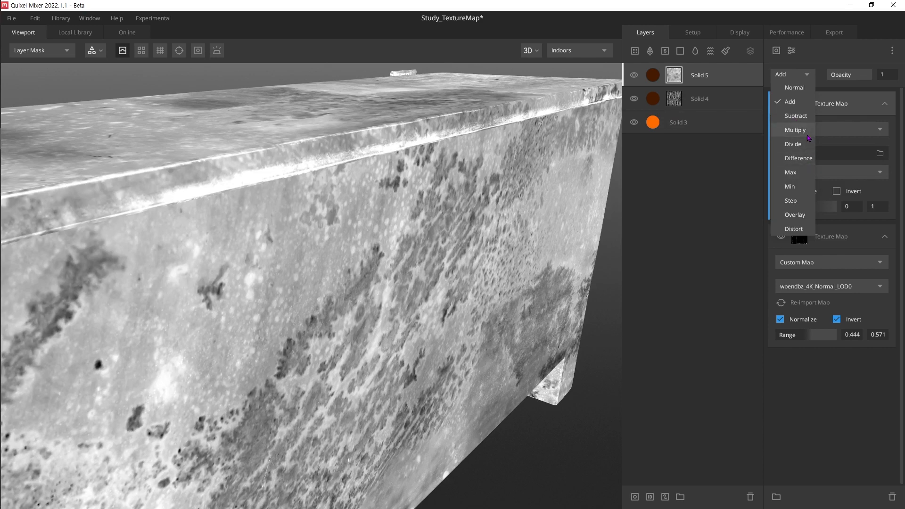
click(792, 125)
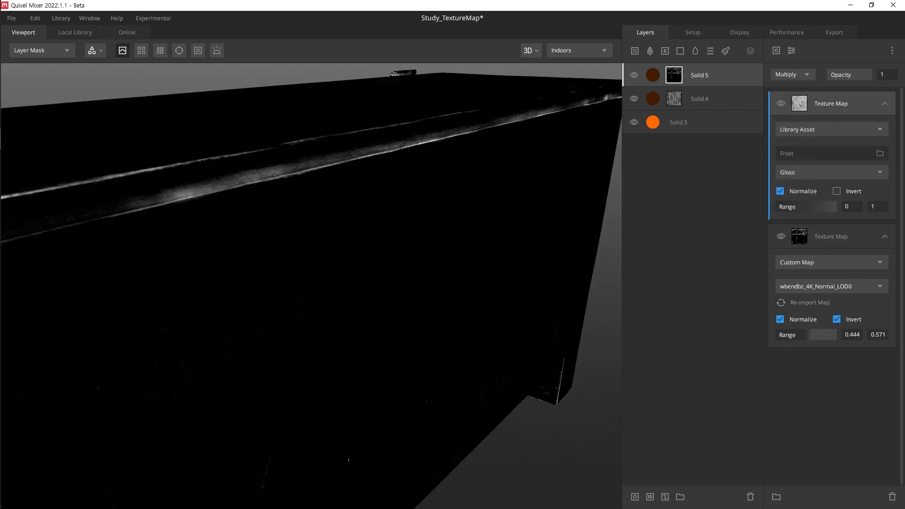
Step: Set the normal-map Texture Map's range to 0.429–0.492 in Solid 5's mask and compare the material with the layer hidden and shown
click(633, 81)
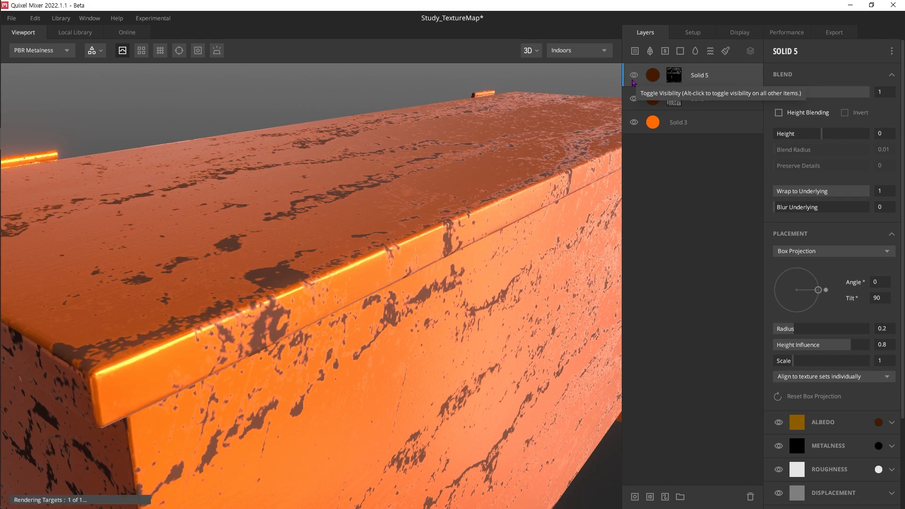
click(679, 80)
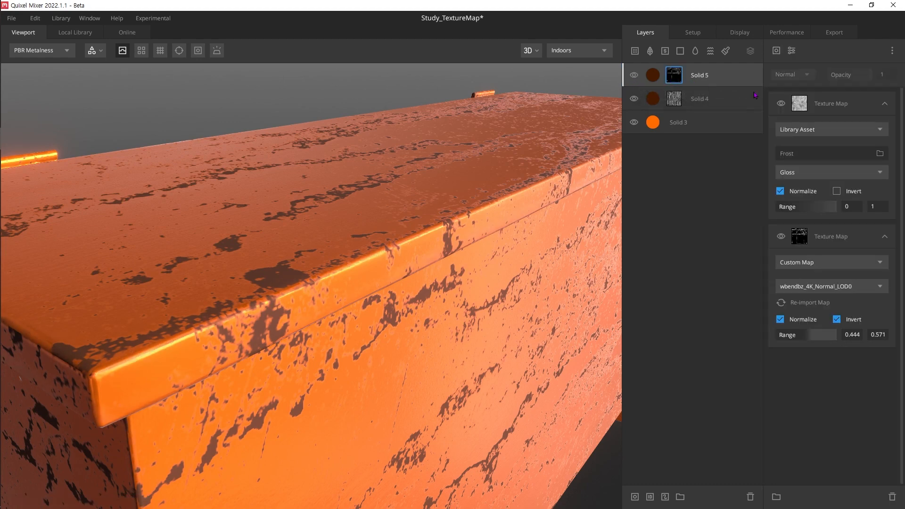
mouse_move(809, 341)
mouse_down()
mouse_move(798, 340)
mouse_move(821, 339)
mouse_up()
key(m)
key(m)
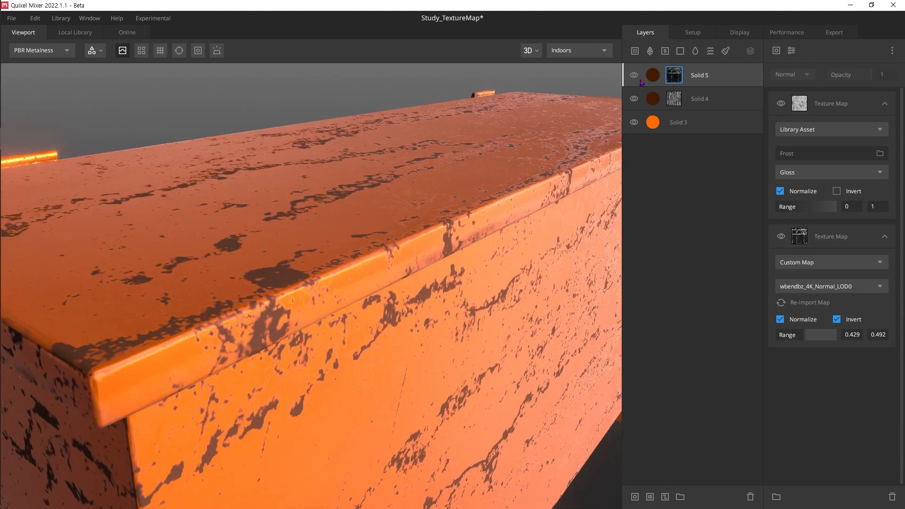
click(636, 76)
click(635, 77)
scroll(416, 313, down, 5)
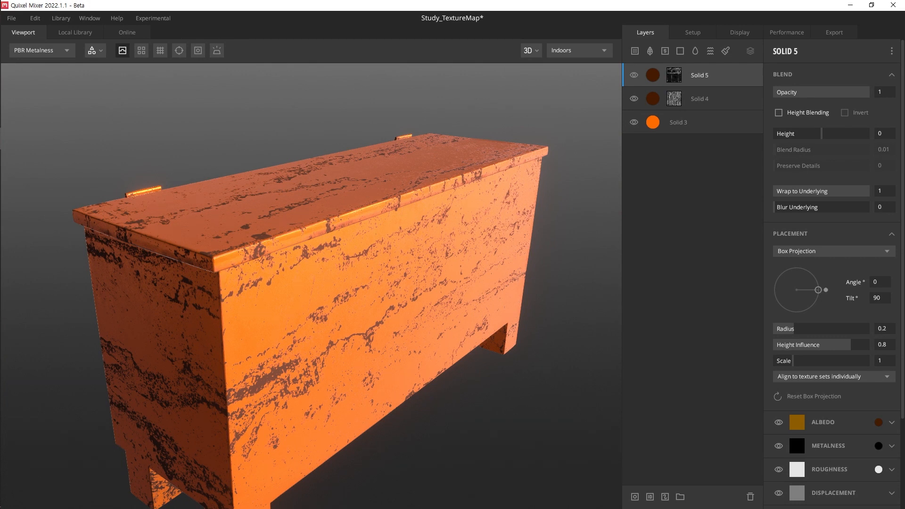
Step: Add a new Solid layer above Solid 5 and give it a muted brown albedo color
click(680, 51)
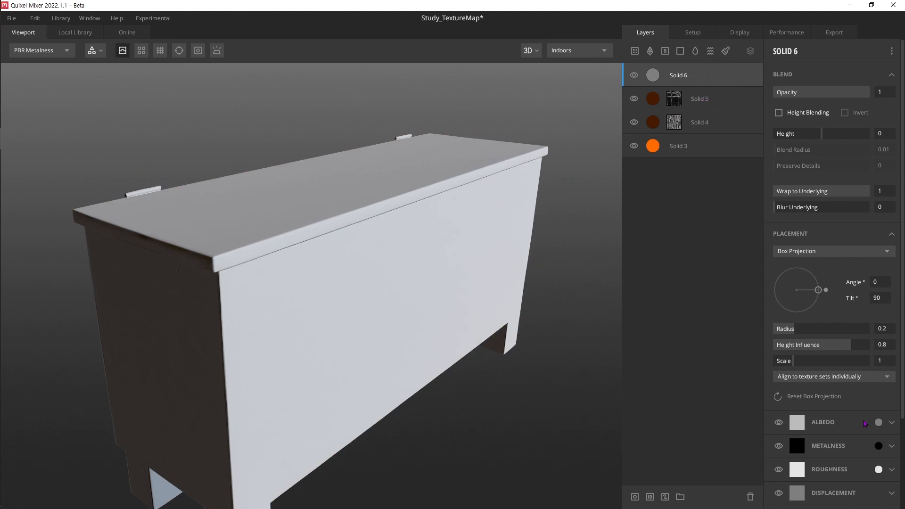
click(879, 422)
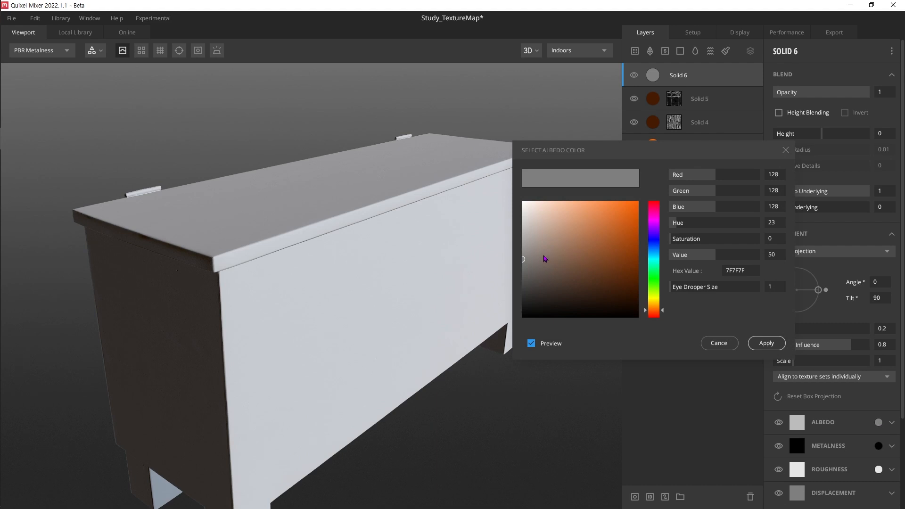
drag(544, 256, 561, 261)
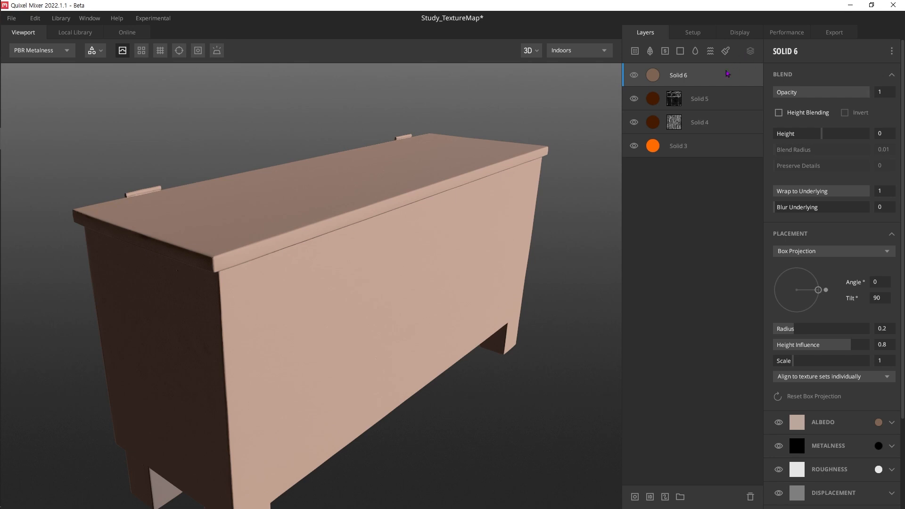
Step: Mask the new Solid layer with a Texture Map component using the custom map wbendbz_4K_Normal_LOD0
key(m)
click(776, 50)
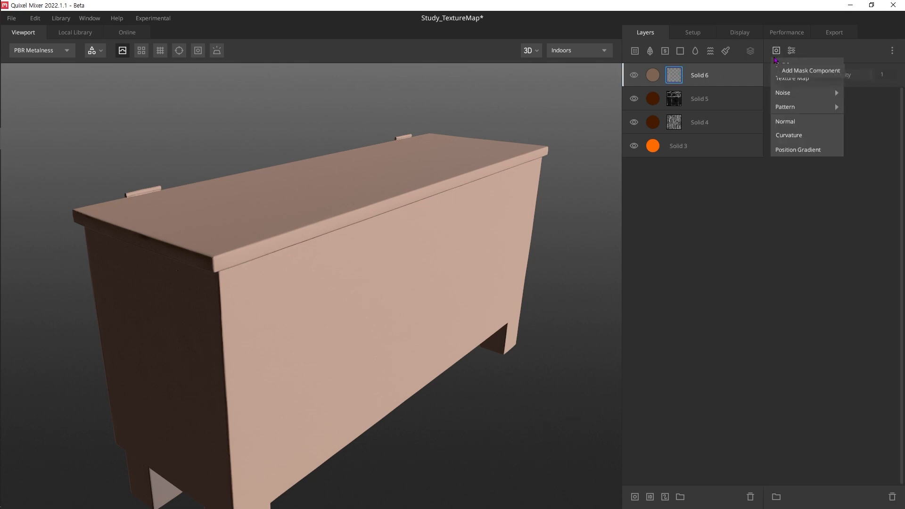
click(818, 80)
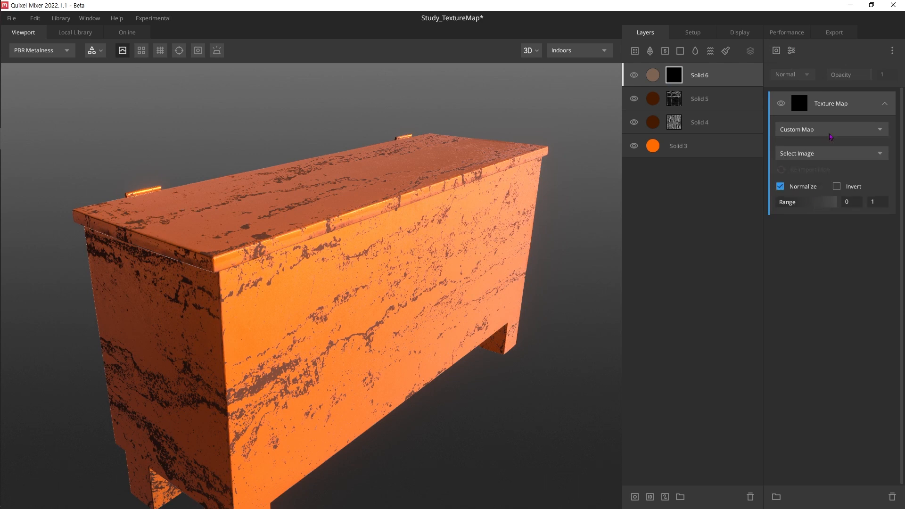
click(843, 157)
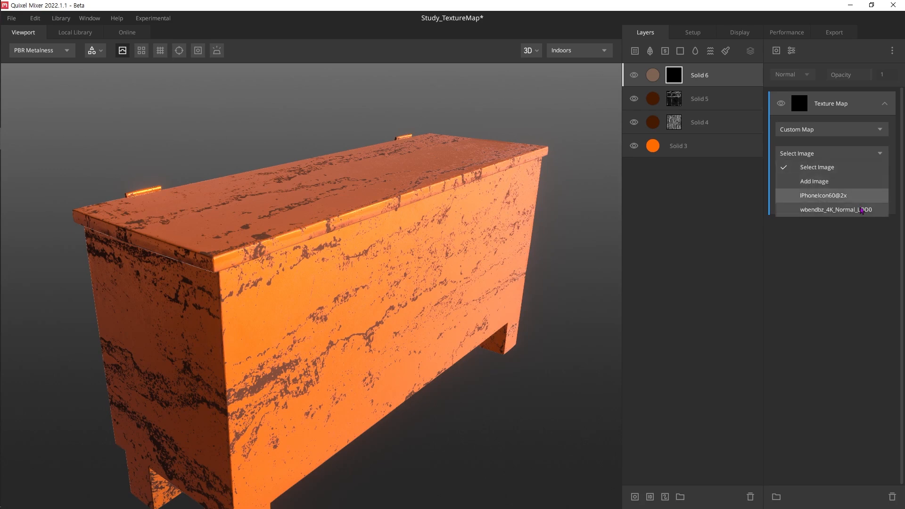
click(834, 209)
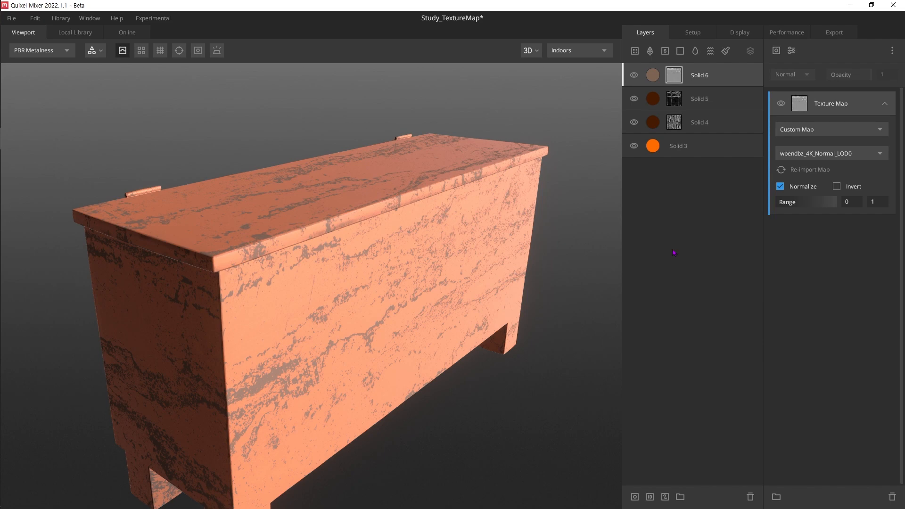
Step: Lower Solid 6's layer opacity to 0.224 and set its albedo blend mode to Multiply
click(697, 74)
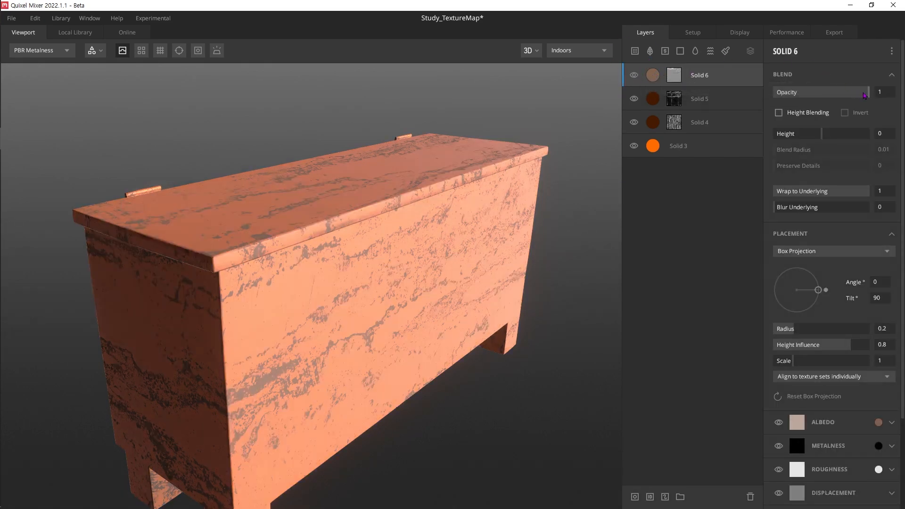
drag(868, 96, 795, 94)
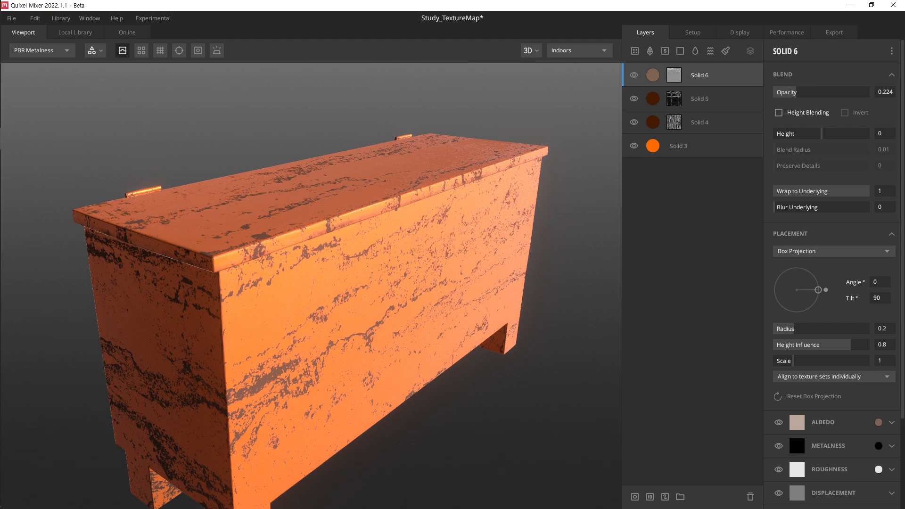
scroll(868, 342, down, 3)
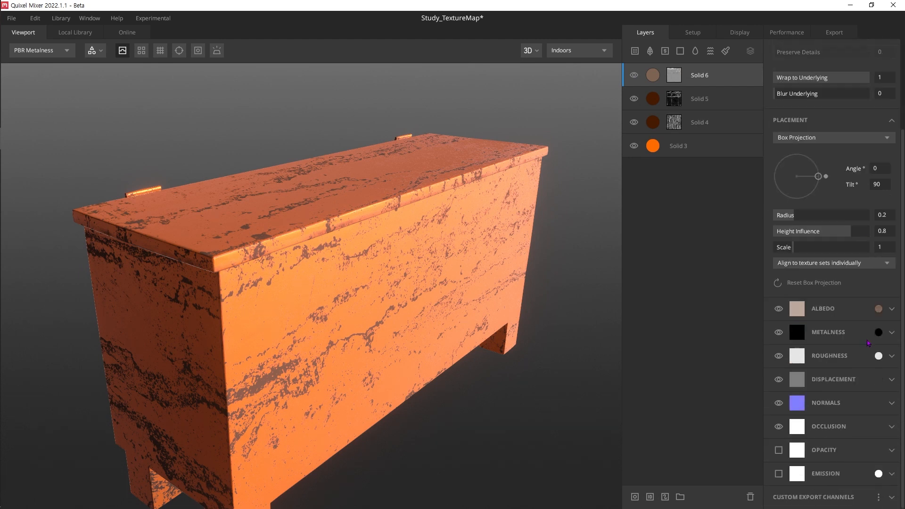
click(892, 308)
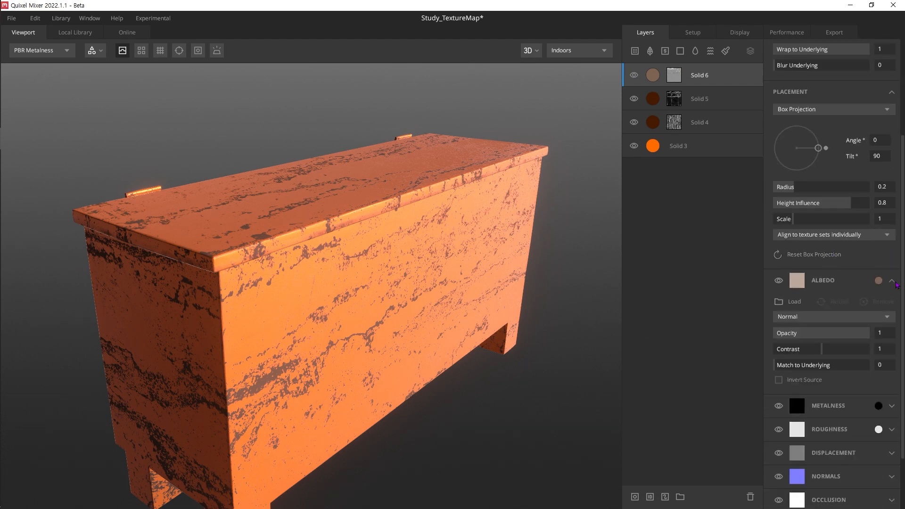
scroll(884, 283, down, 1)
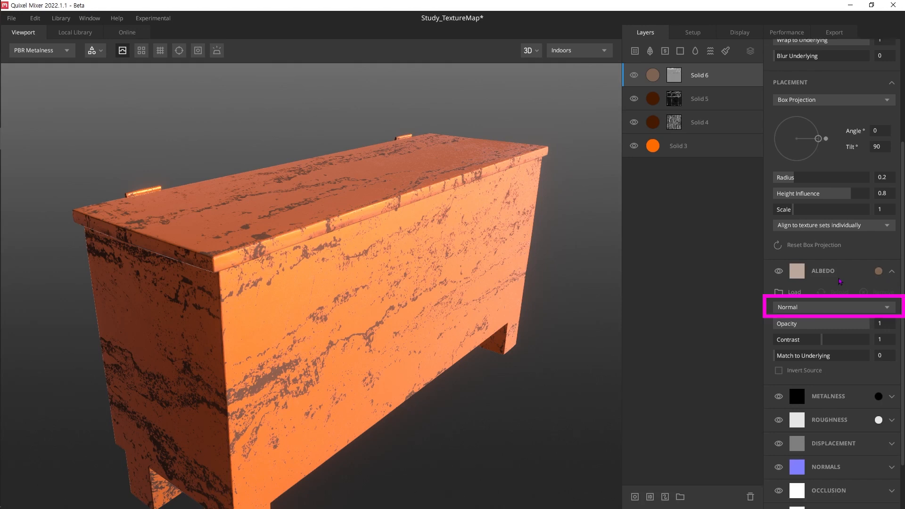
click(833, 310)
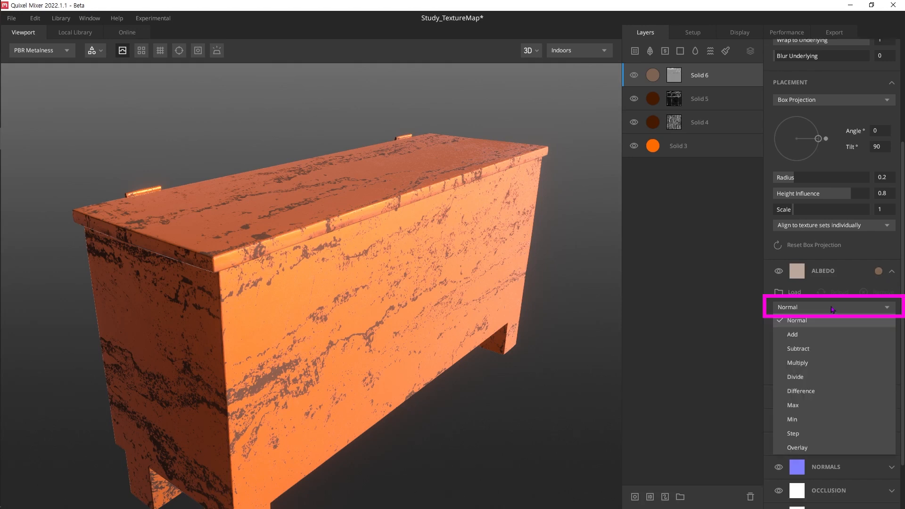
click(825, 366)
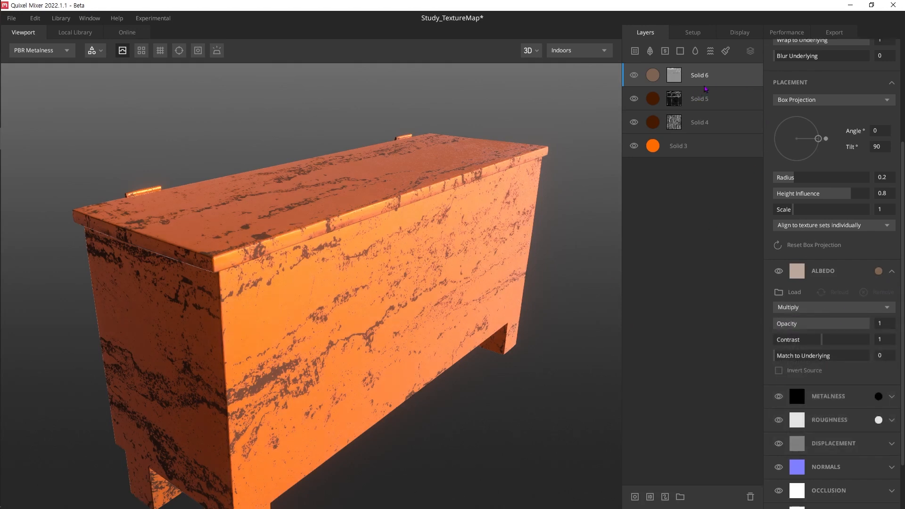
Step: Raise Solid 6's layer opacity to 0.662
click(674, 83)
click(656, 80)
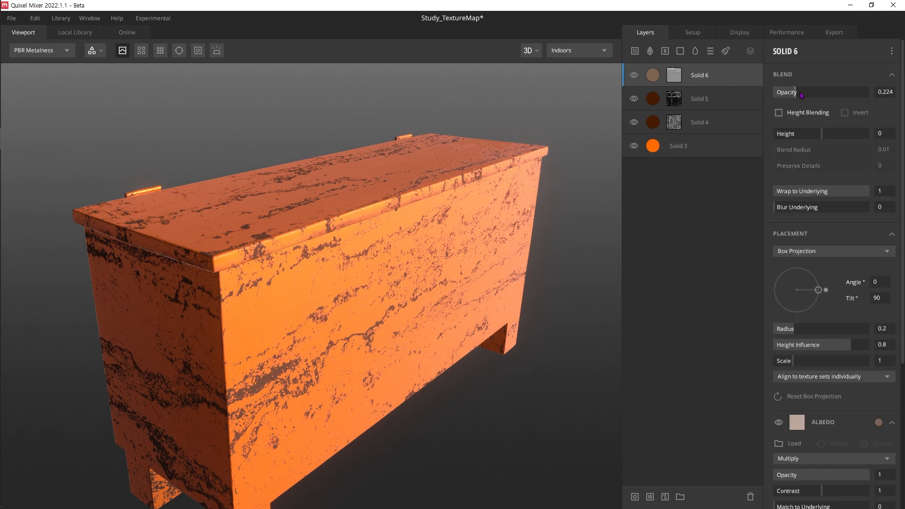
drag(795, 93, 825, 94)
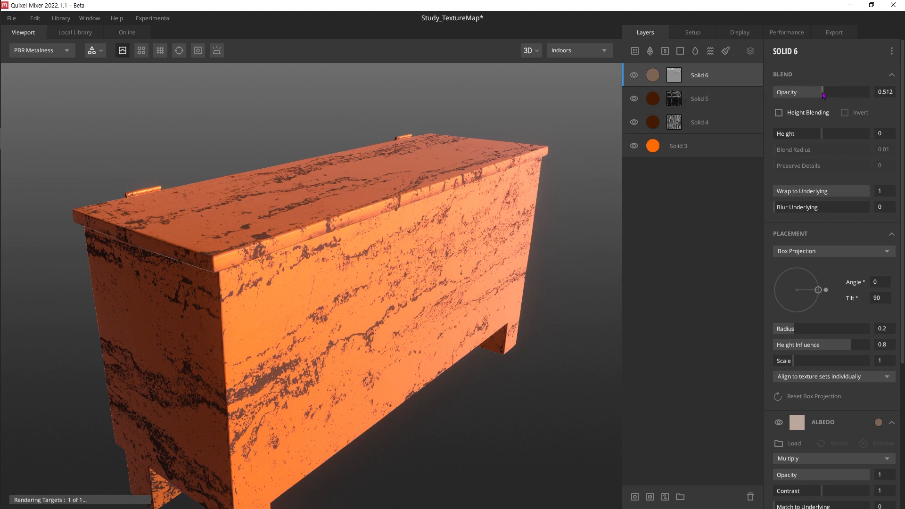
drag(825, 93, 837, 93)
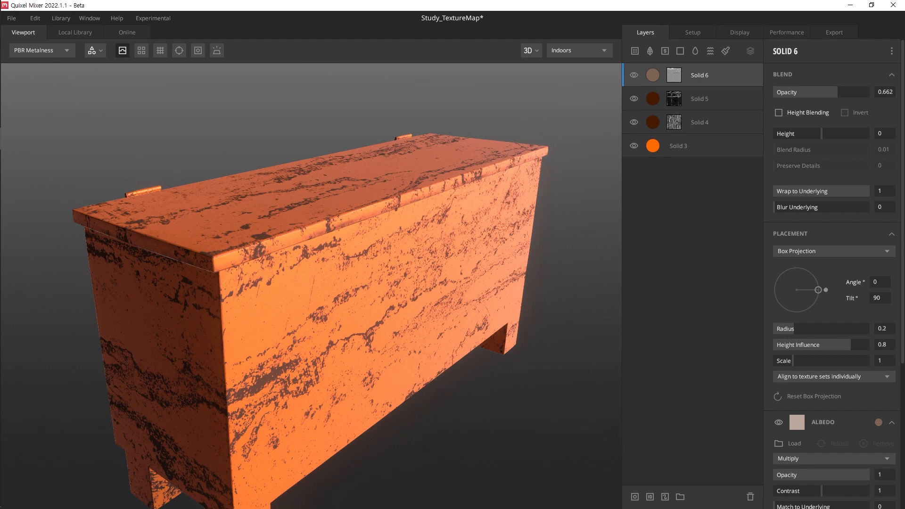
Step: Add another Solid layer above Solid 6 and sample its albedo color from Solid 4's dark brown
click(681, 52)
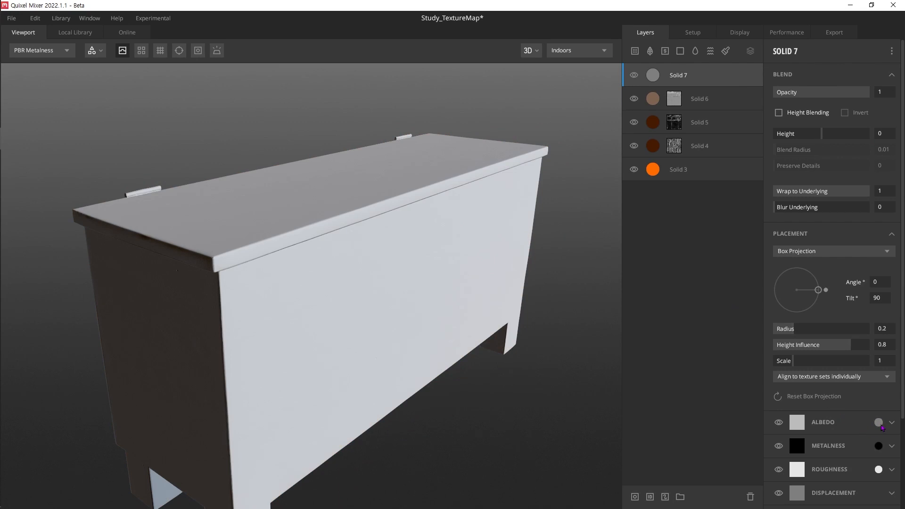
shift+click(879, 425)
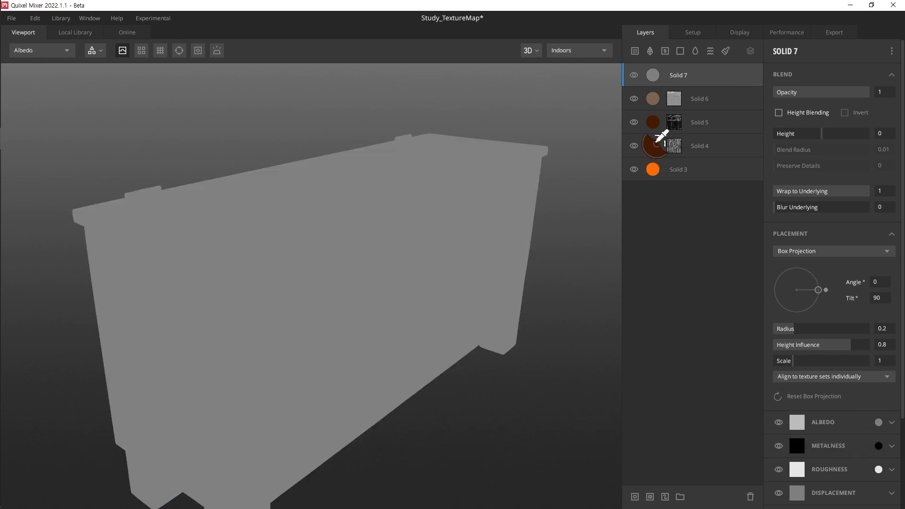
click(657, 143)
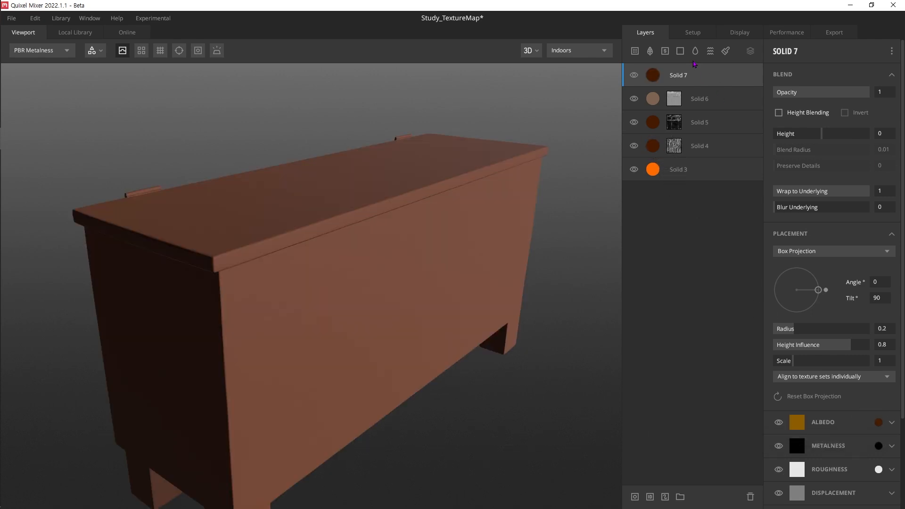
Step: Mask the new dark brown Solid layer with a Curvature component and display the layer mask
key(m)
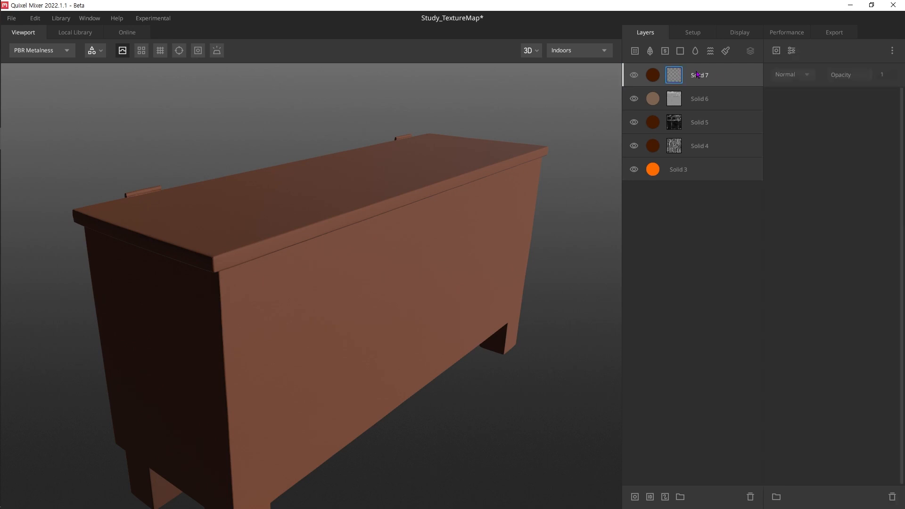
click(775, 50)
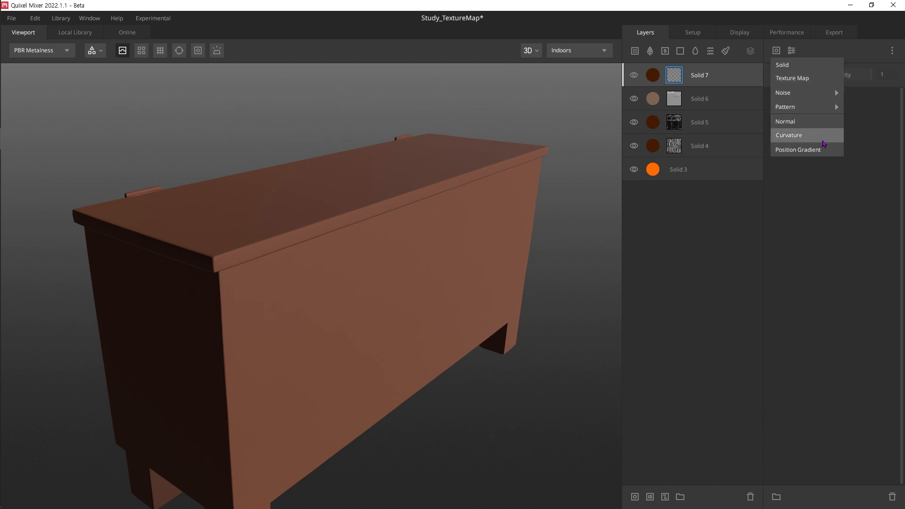
click(823, 140)
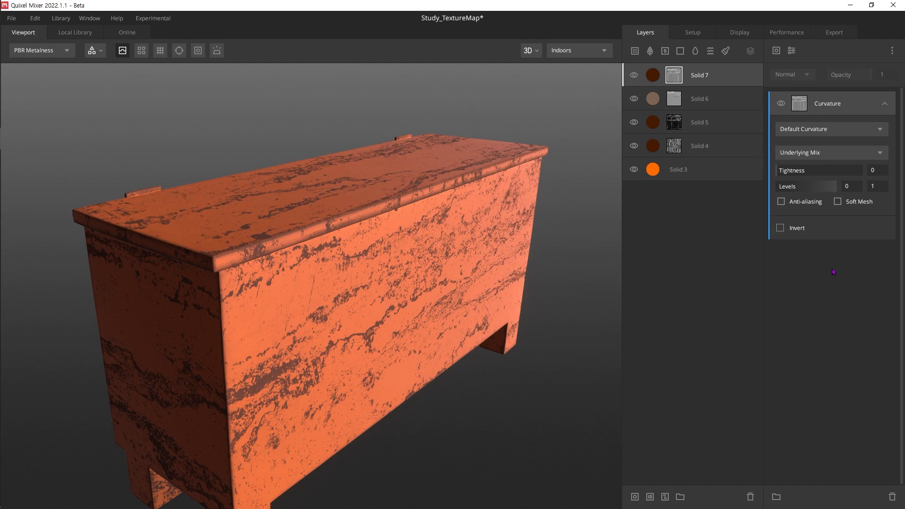
key(m)
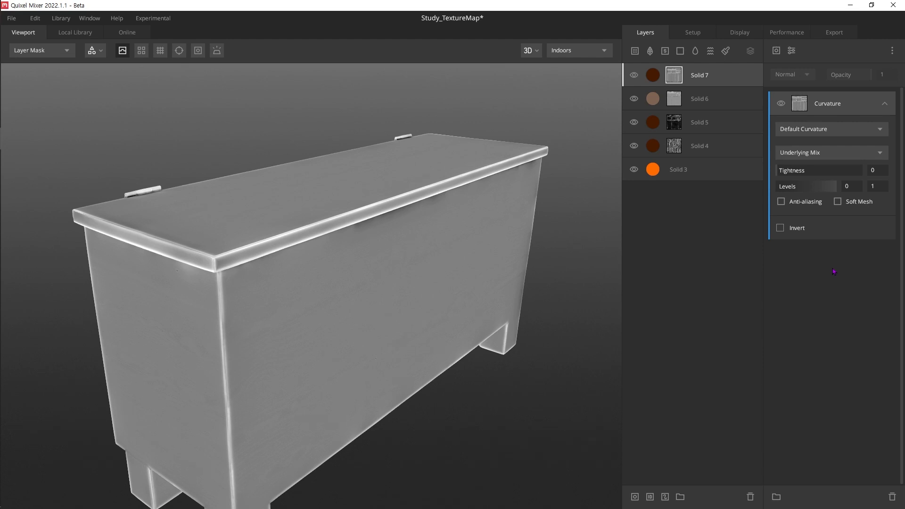
Step: Set Solid 7's Curvature mask to Edges Only with levels of 0.206 and 0.825
click(833, 132)
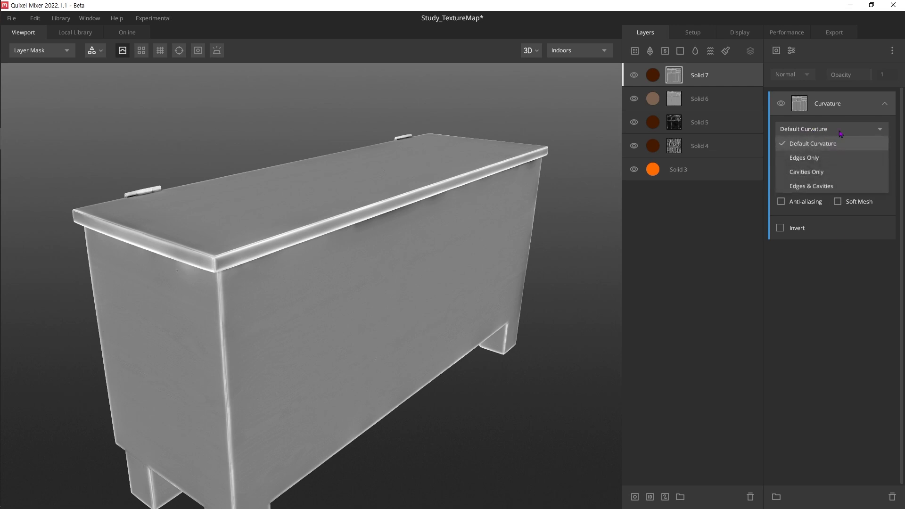
click(820, 159)
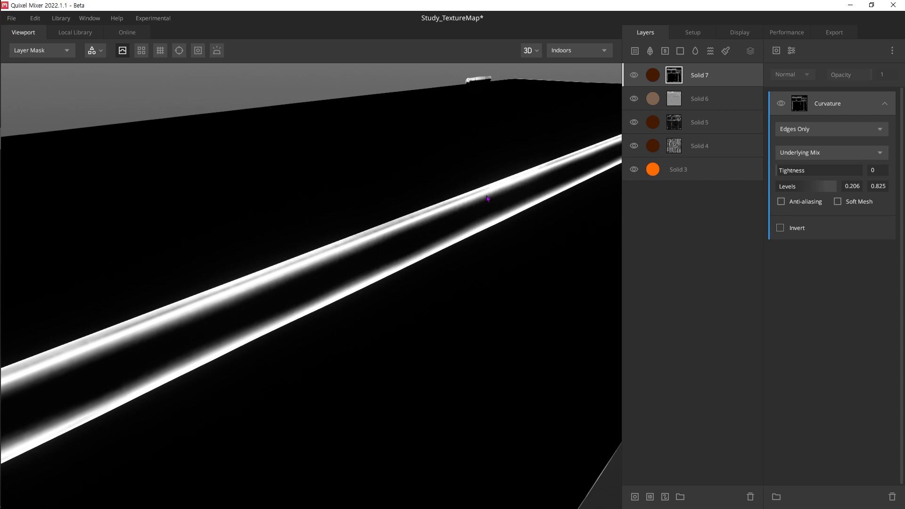
scroll(488, 198, down, 3)
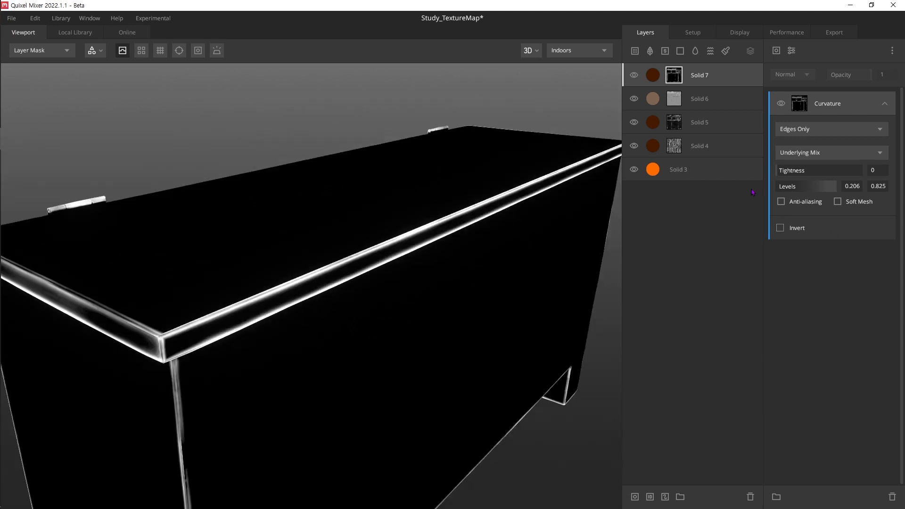
Step: Add a Texture Map to Solid 7's mask using the Frost library asset's Gloss map, blended over the Curvature with Multiply
click(776, 50)
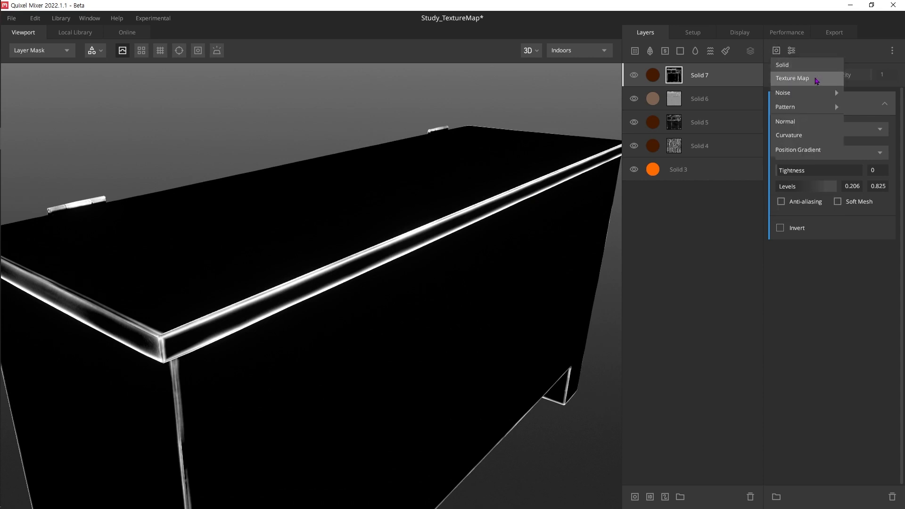
click(834, 79)
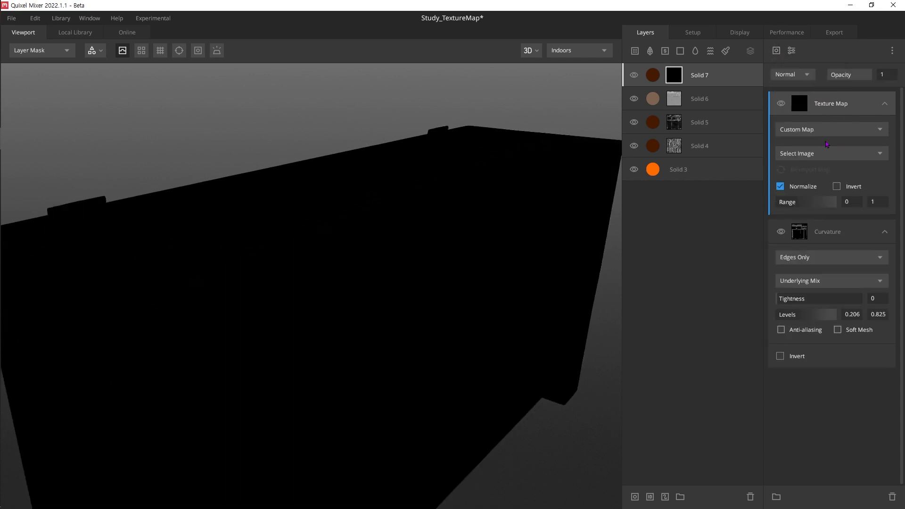
click(847, 133)
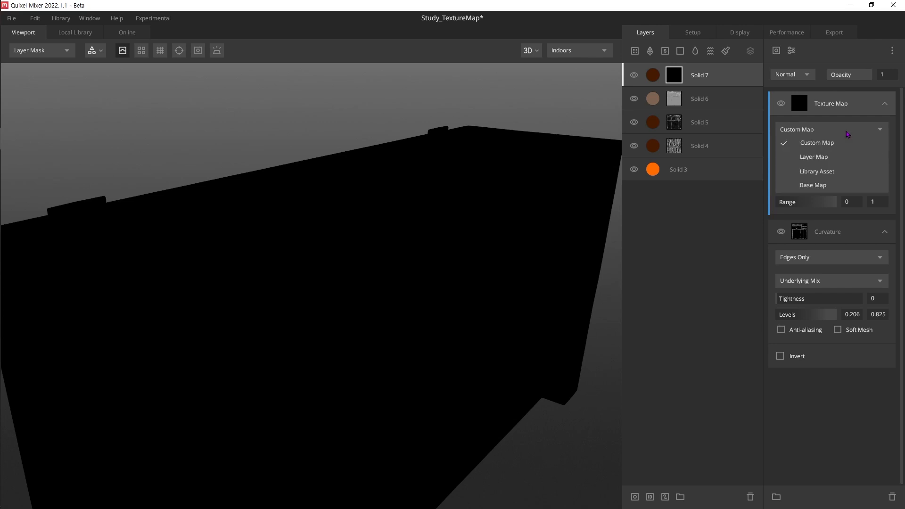
click(853, 171)
click(880, 154)
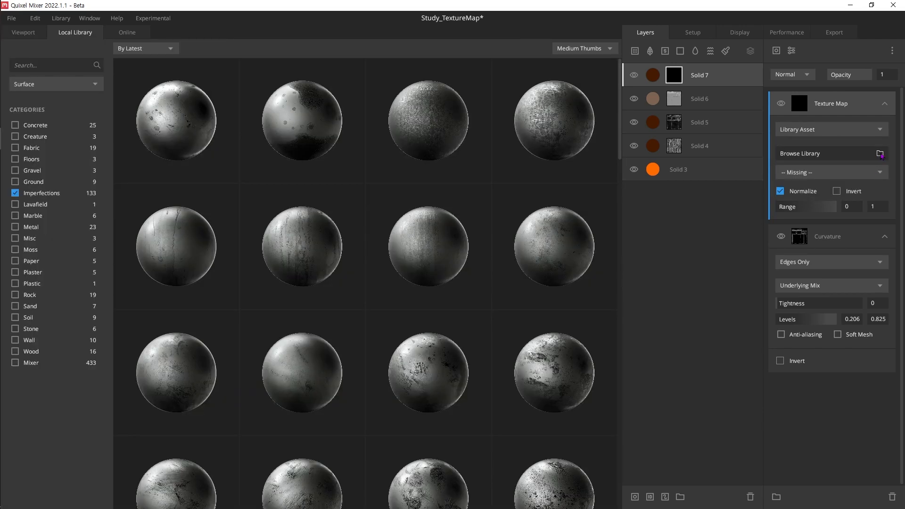
click(420, 293)
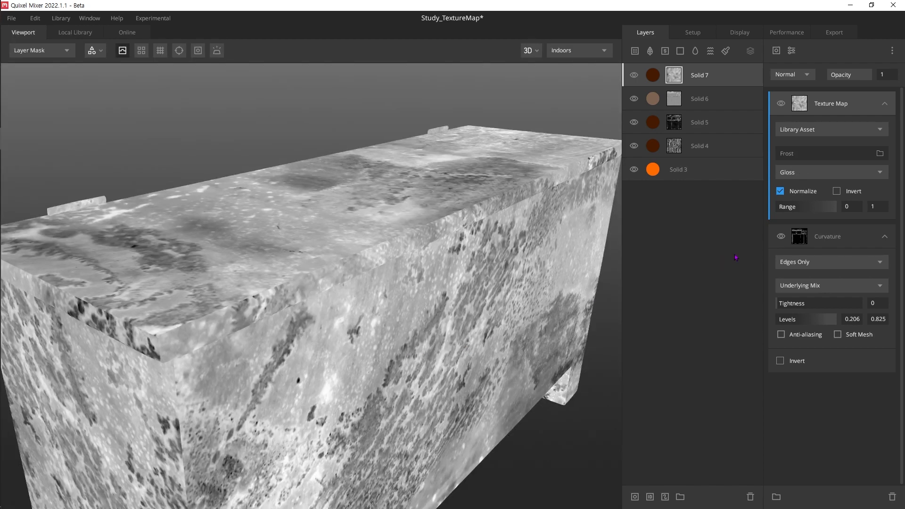
click(801, 76)
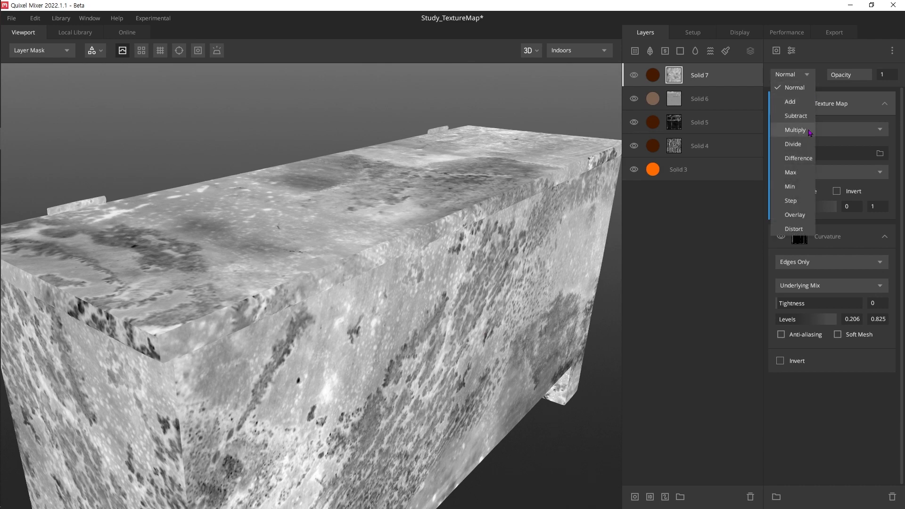
click(809, 132)
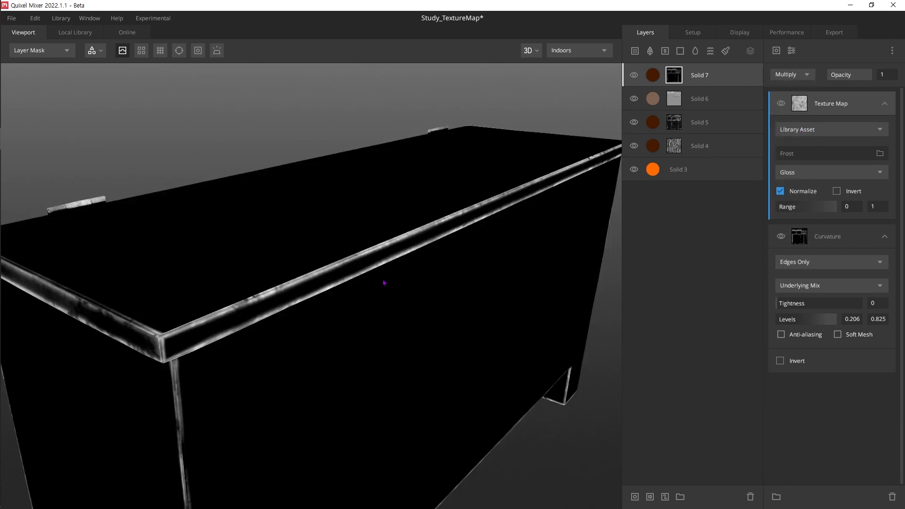
Step: Compare the lid's edge mask with the Frost Texture Map disabled and enabled
scroll(485, 214, up, 5)
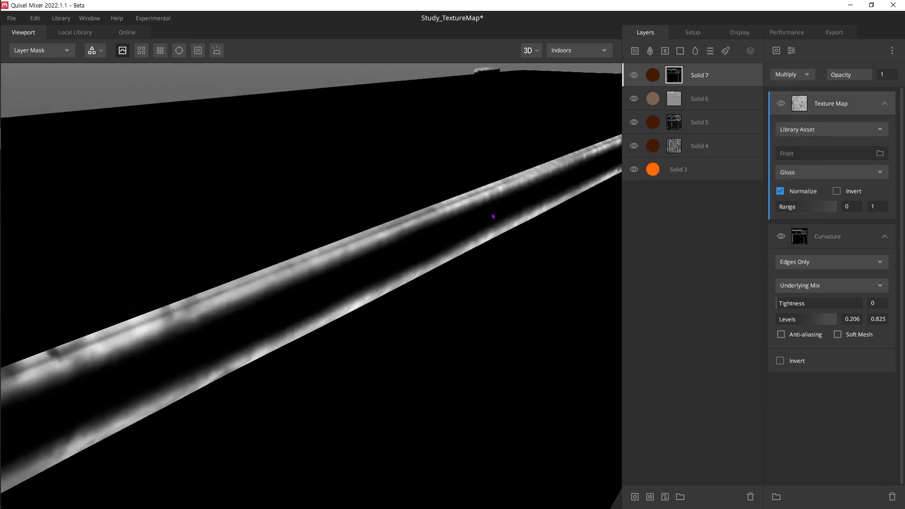
scroll(492, 215, down, 3)
click(783, 104)
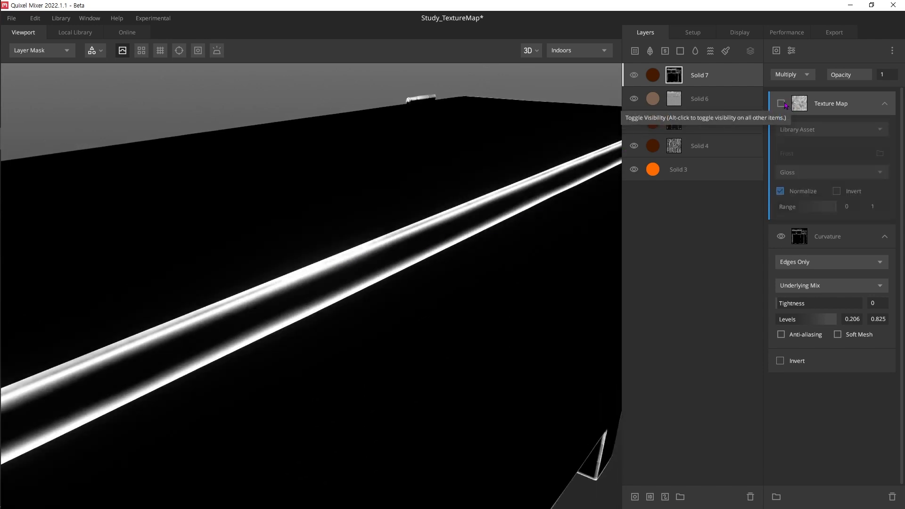
click(784, 104)
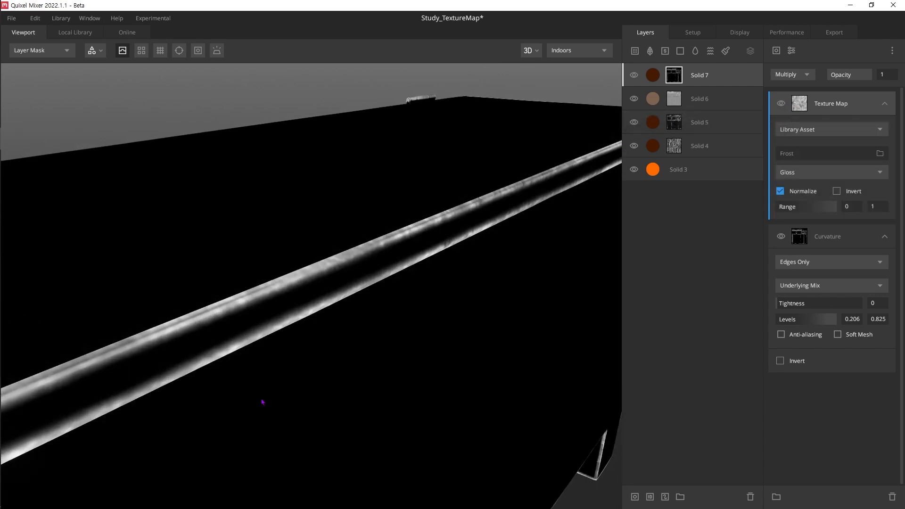
Step: Set the Frost Texture Map's range to 0.175 and 0.778 and display the chest in PBR Metalness view
scroll(489, 359, down, 3)
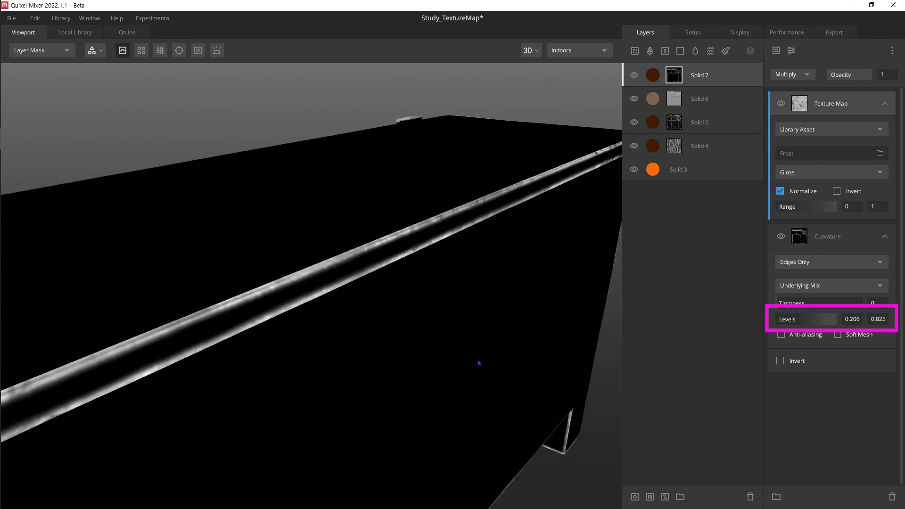
middle_drag(479, 363, 503, 307)
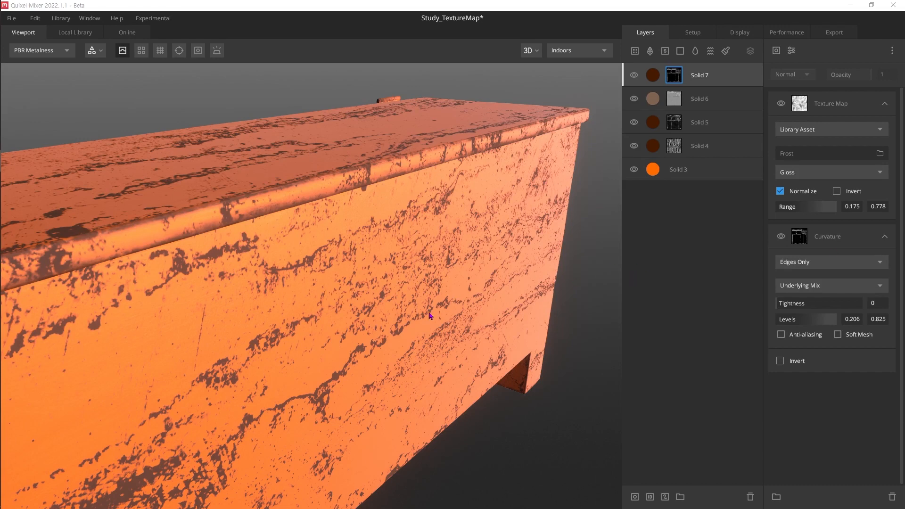
alt+drag(429, 314, 462, 274)
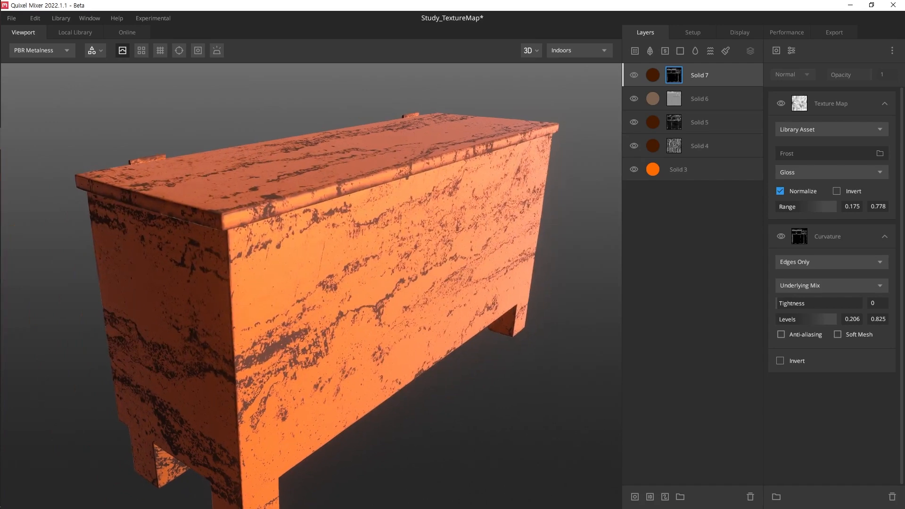
Step: Hide all five Solid layers to compare the chest with its original wood material
click(634, 169)
click(634, 145)
click(634, 122)
click(634, 98)
click(635, 75)
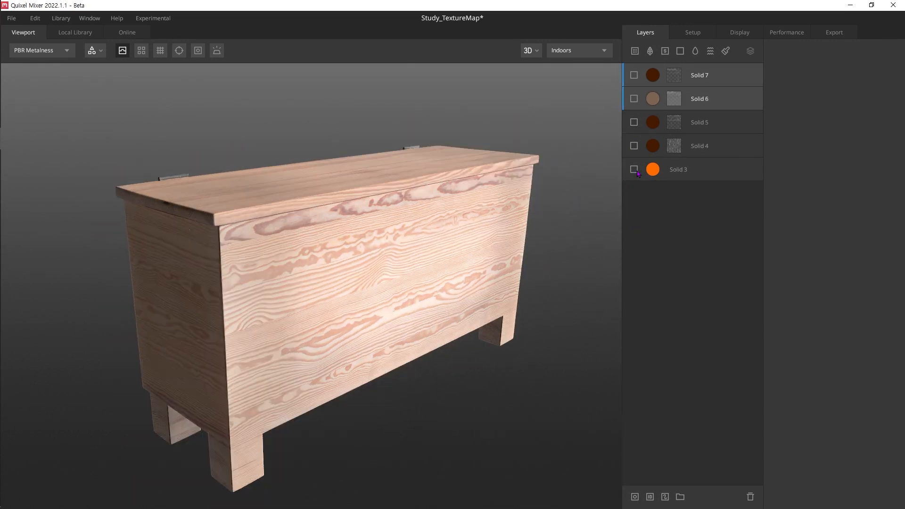
Step: Show the Solid layers again one at a time from Solid 3 upward, comparing the chest with and without Solid 6
click(635, 170)
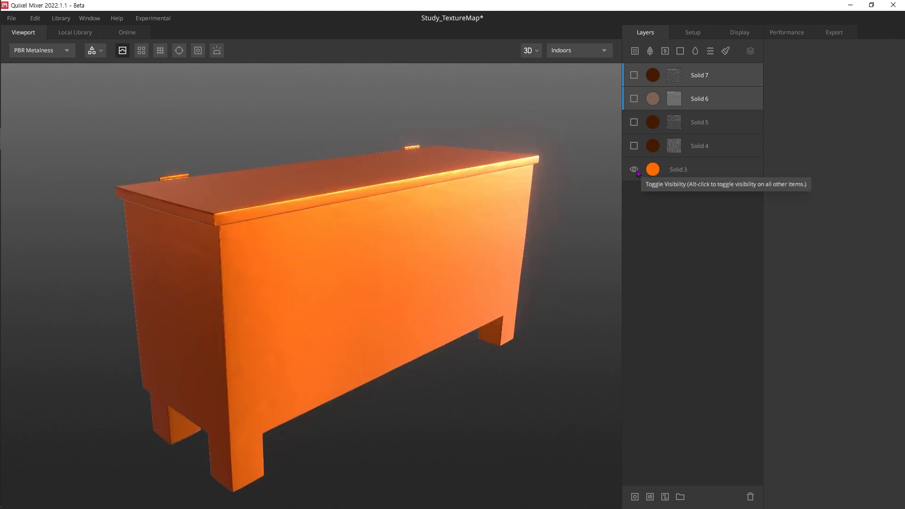
click(634, 146)
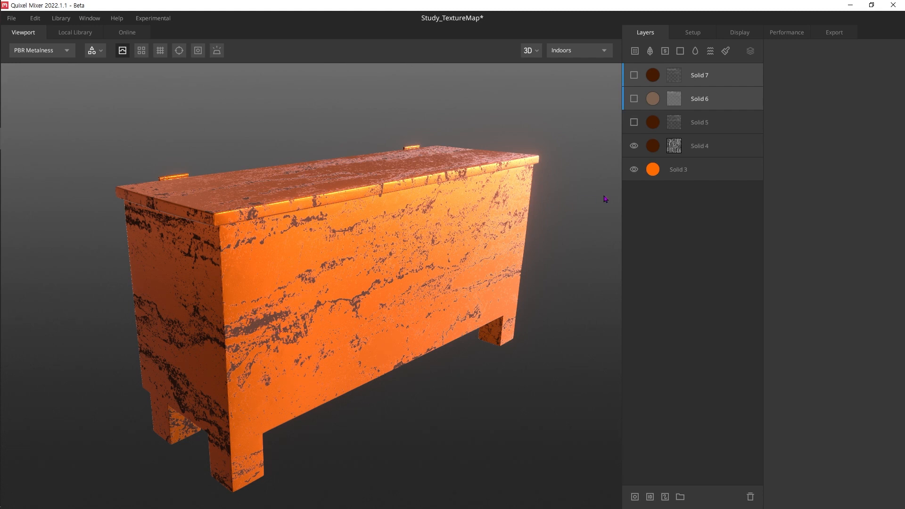
click(634, 123)
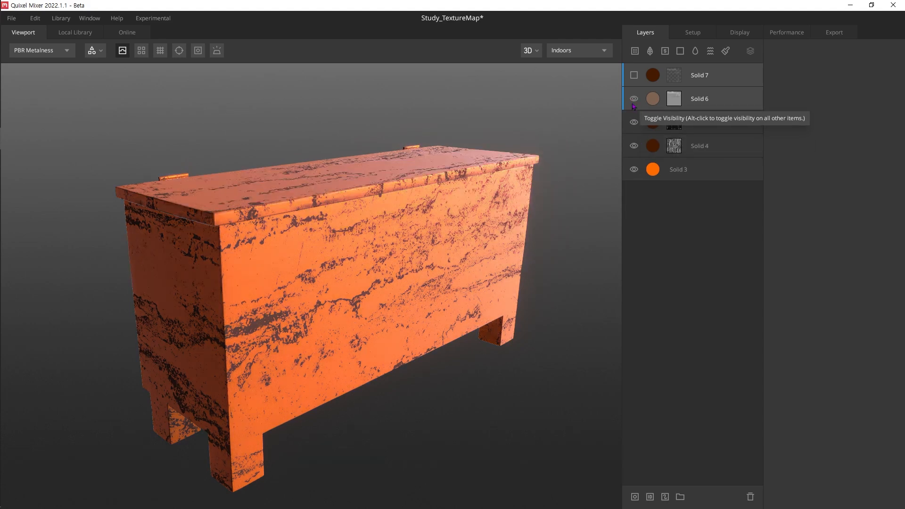
click(634, 75)
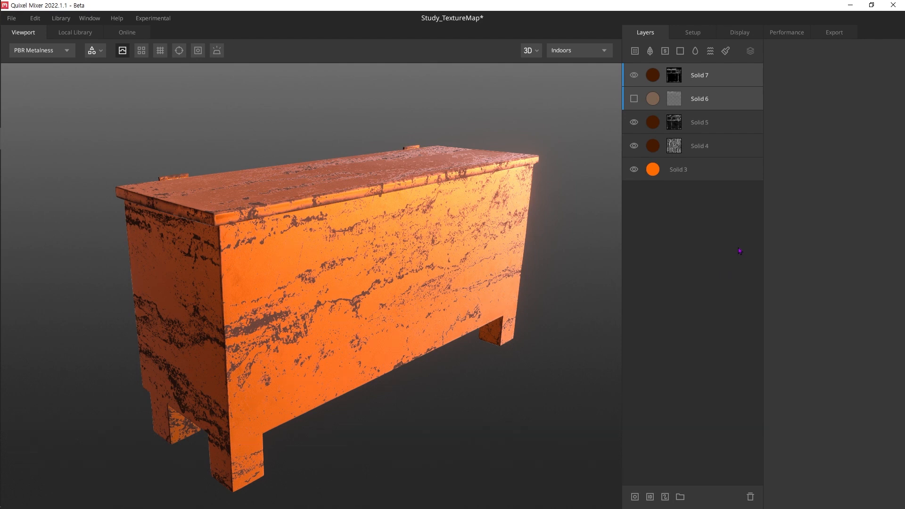
click(634, 99)
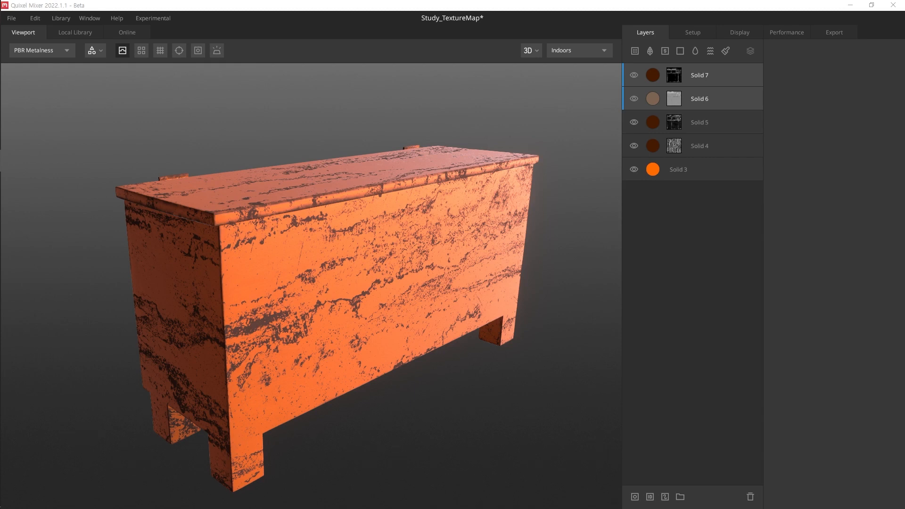
Step: Replace the chest model with the Worn Wooden Crate 3D asset from the local library
click(74, 33)
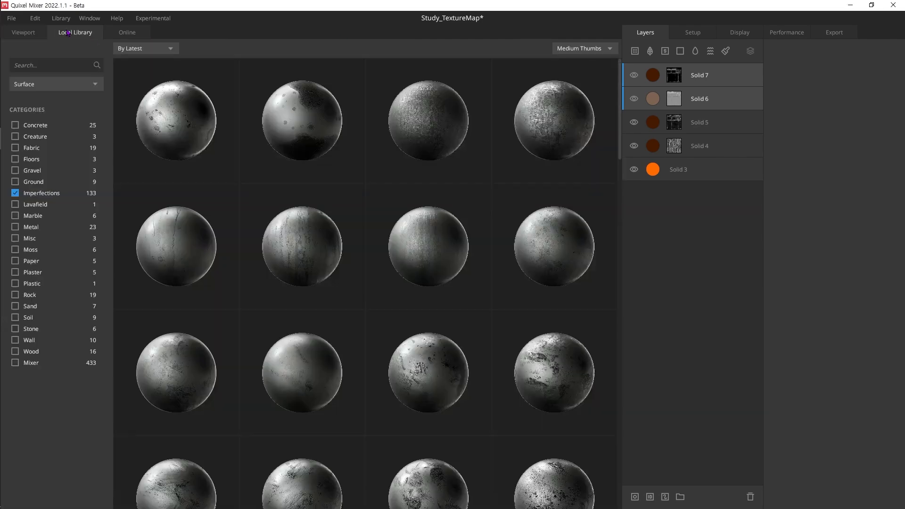
click(40, 84)
click(23, 112)
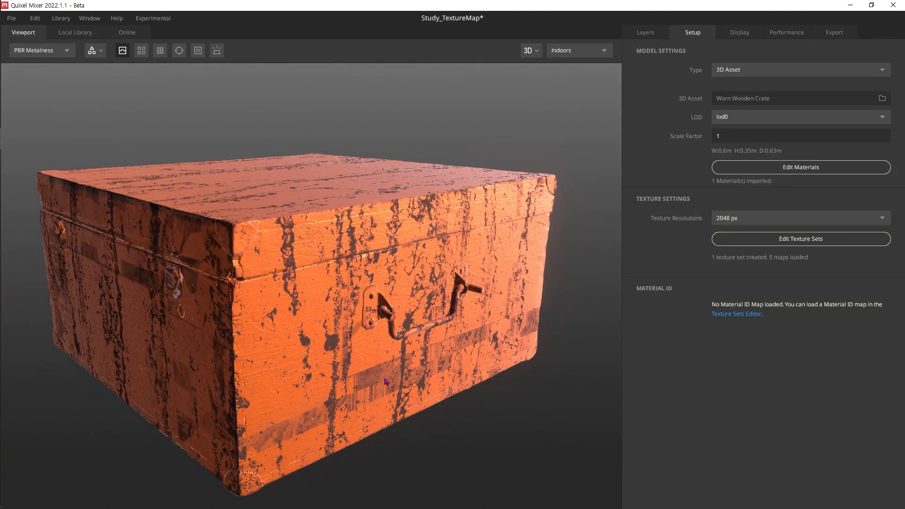
Step: Review the mask components of Solid 4 and Solid 5 on the crate, including the available images for Solid 5's custom map
click(650, 33)
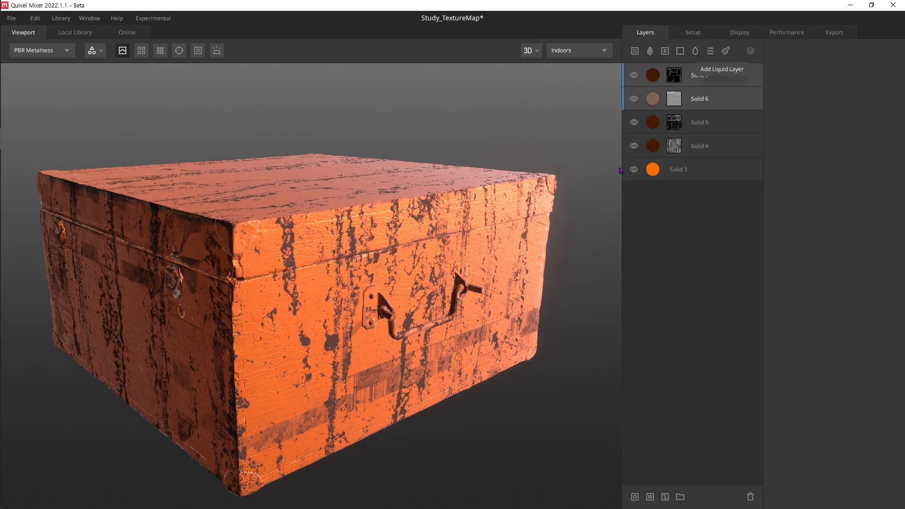
click(674, 147)
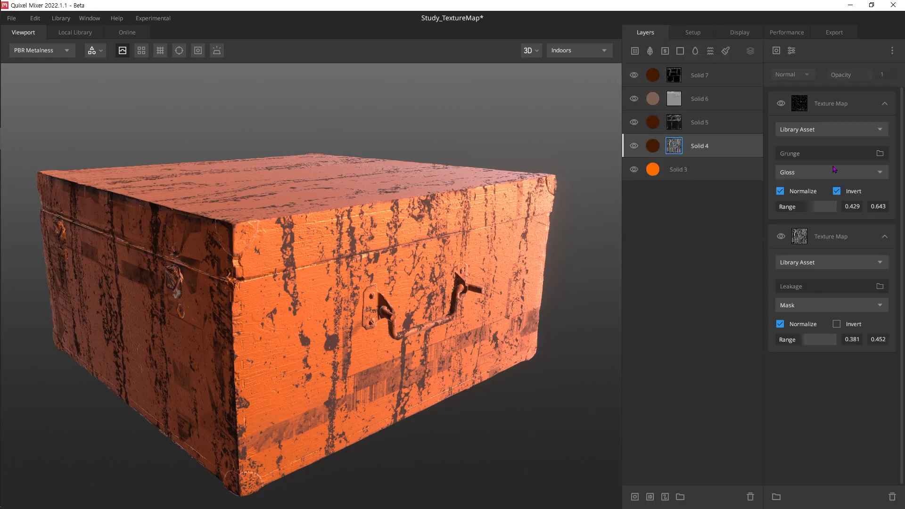
click(677, 124)
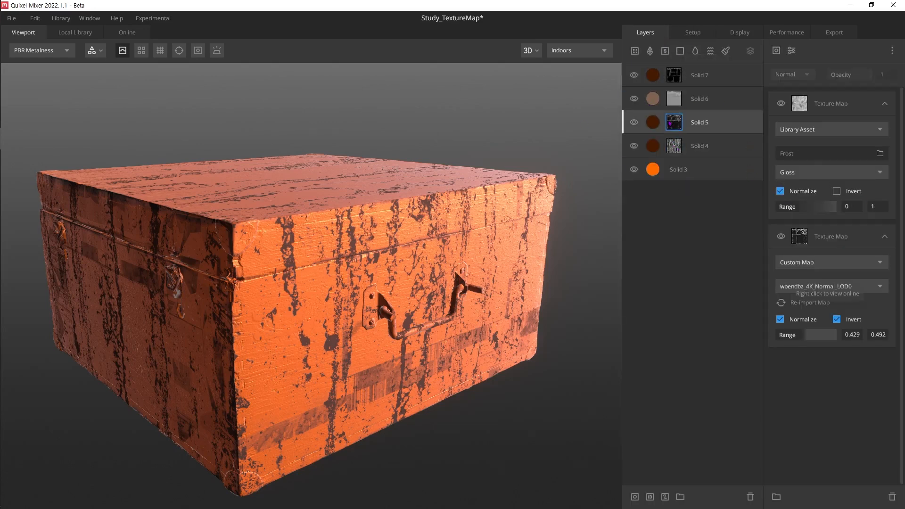
click(854, 287)
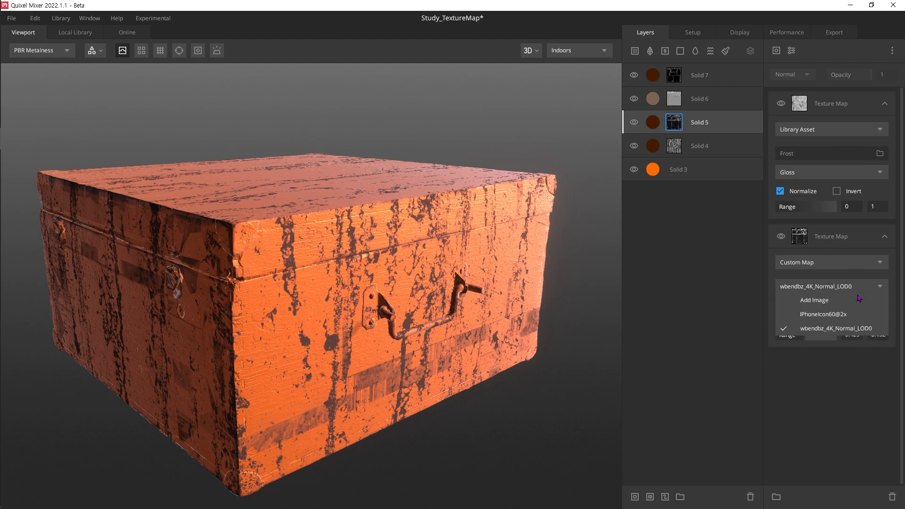
click(679, 309)
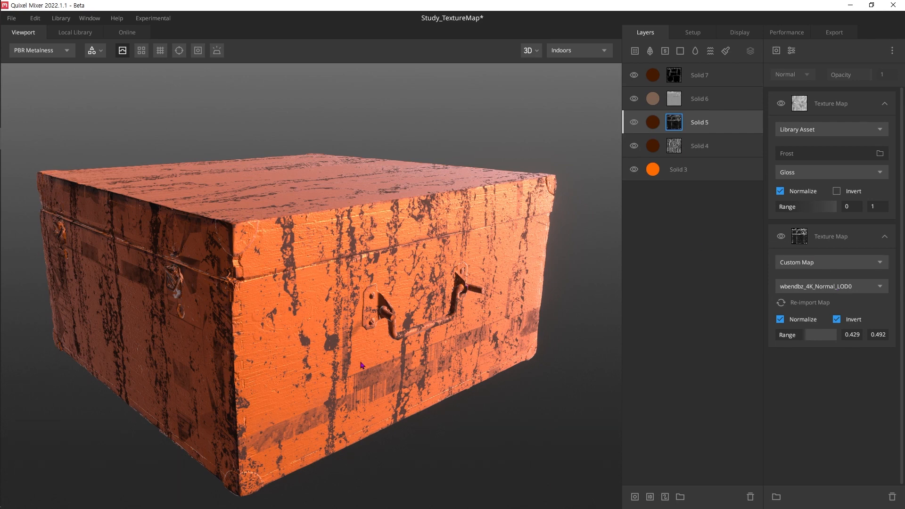
Step: Replace the crate with the Plastic Container 3D asset from the local library and inspect the layered material on it
drag(392, 375, 300, 174)
click(75, 32)
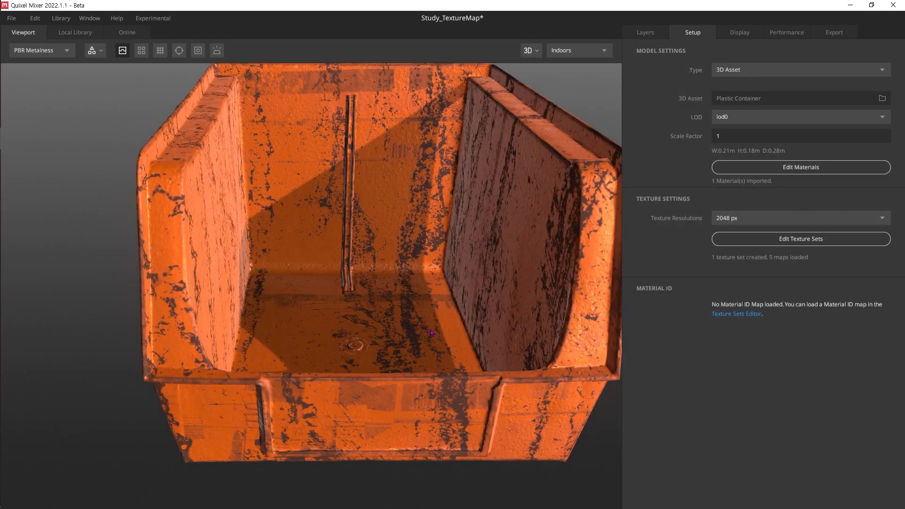
drag(386, 301, 496, 321)
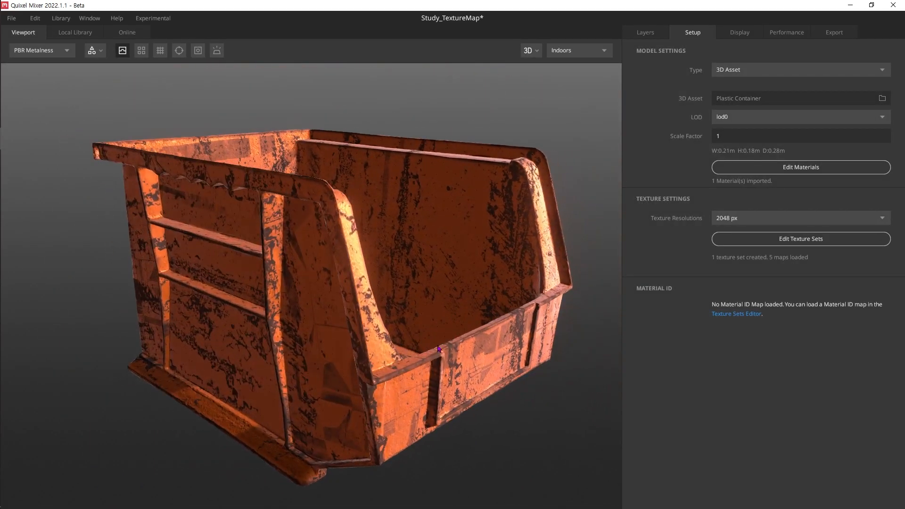
middle_drag(442, 363, 338, 397)
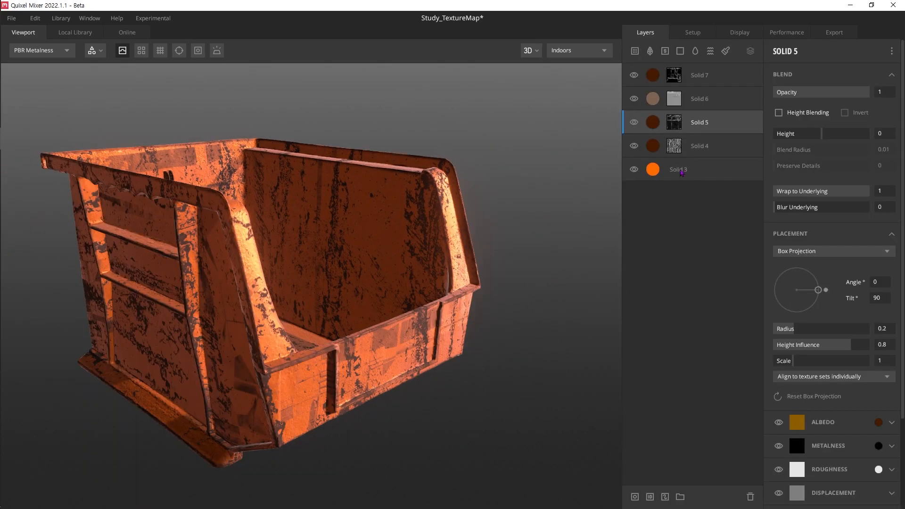
Step: Preview a bright green albedo color (00FF59) on Solid 3 and cancel the color change
click(652, 171)
click(878, 422)
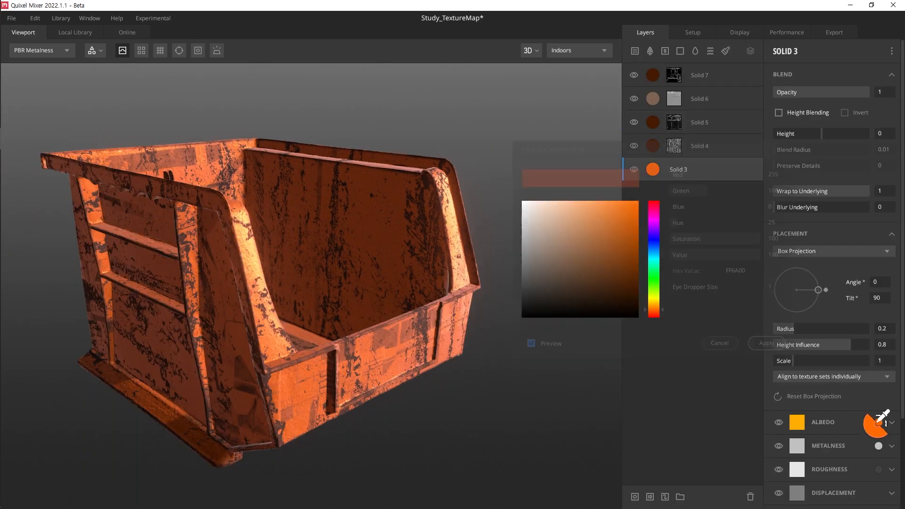
drag(655, 297, 655, 272)
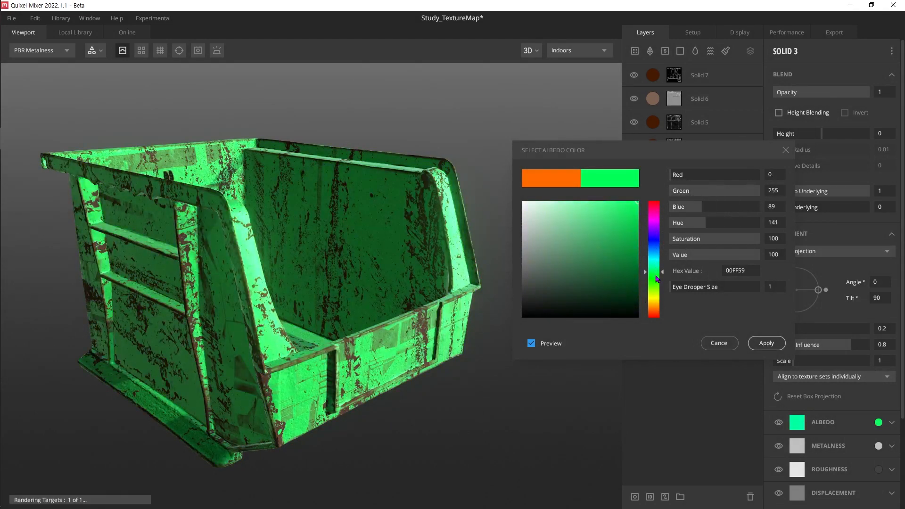
click(720, 343)
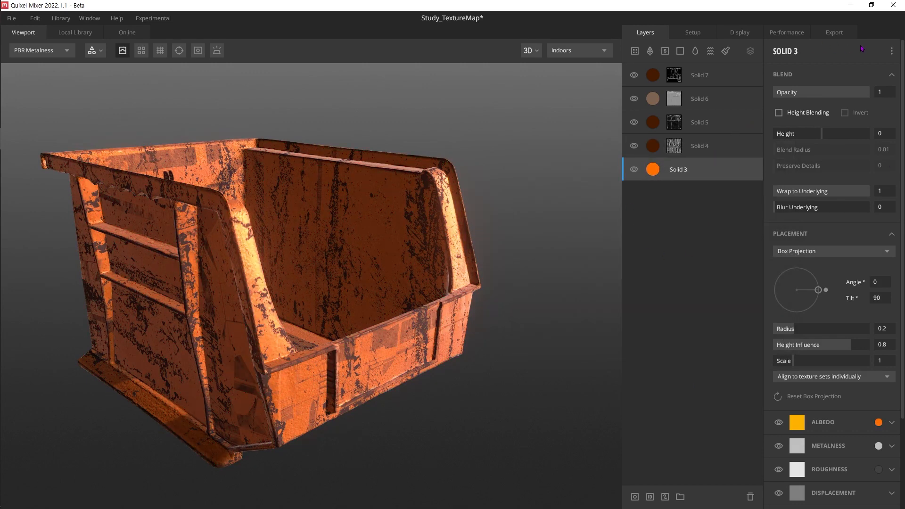
Step: Check the export target, model and texture map settings for the mix
click(840, 30)
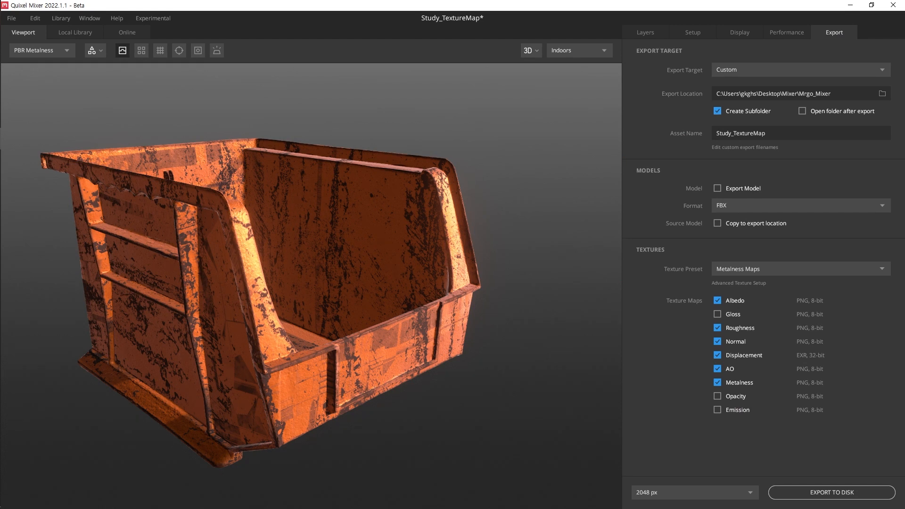
click(645, 33)
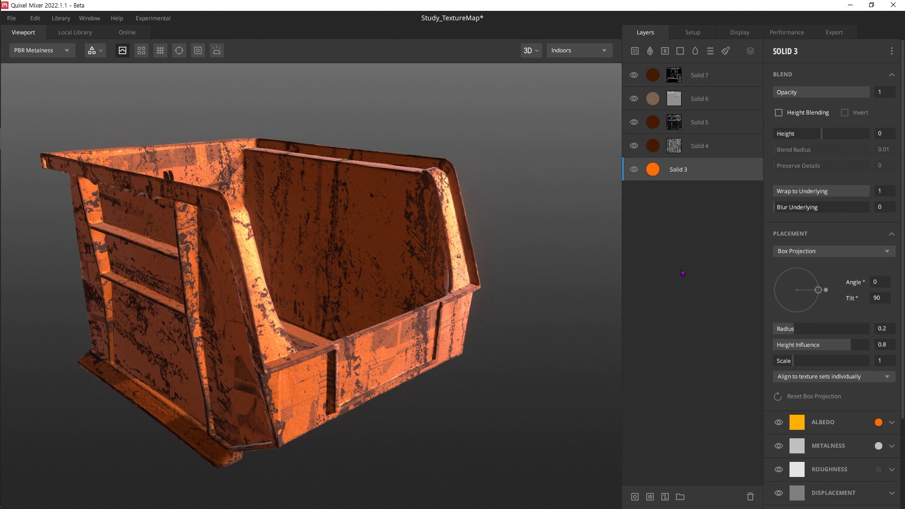
Step: Try the Scuffed Vinyl (Blue) smart material above Solid 3, look into its layer group and remove it
click(665, 51)
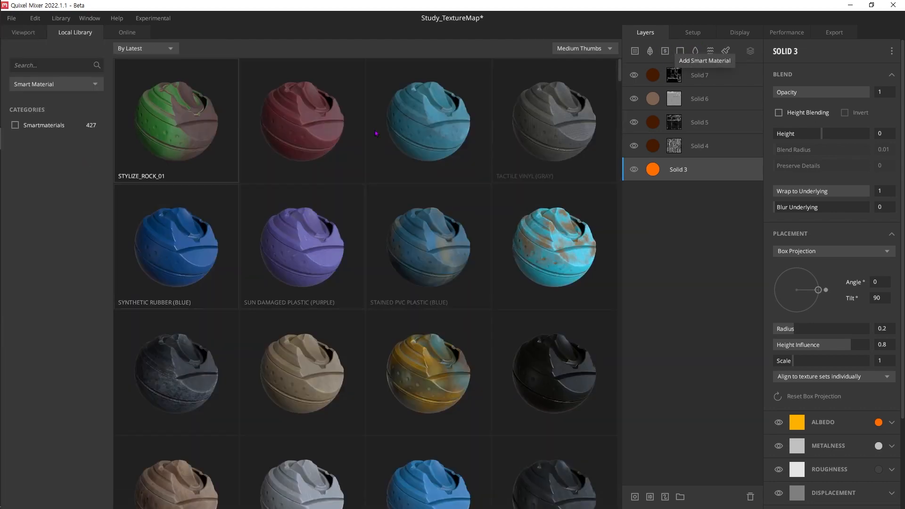
scroll(376, 133, down, 5)
click(459, 268)
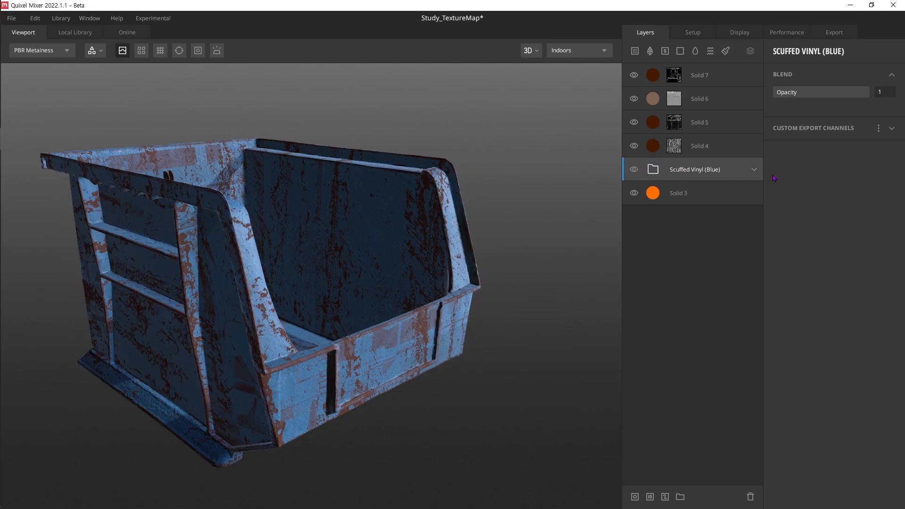
click(755, 170)
click(755, 170)
key(Delete)
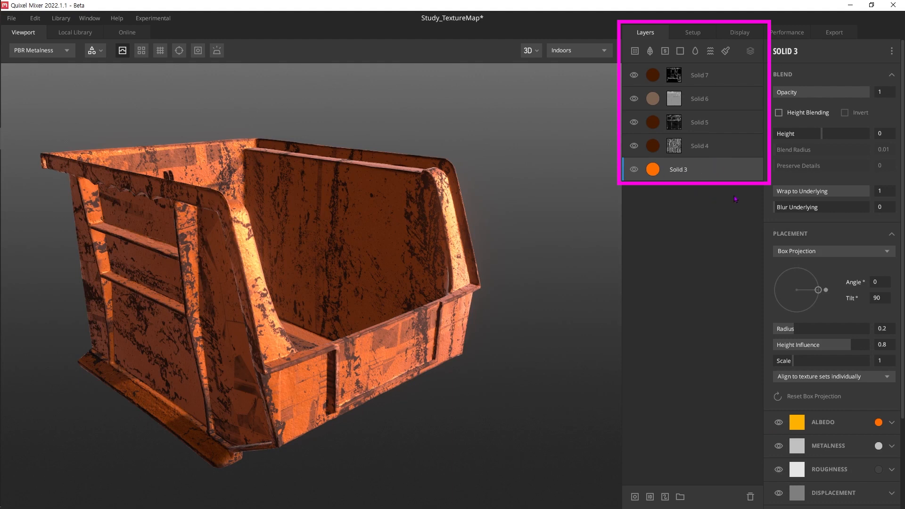
Step: Group all five layers from Solid 3 to Solid 7 together
shift+click(710, 76)
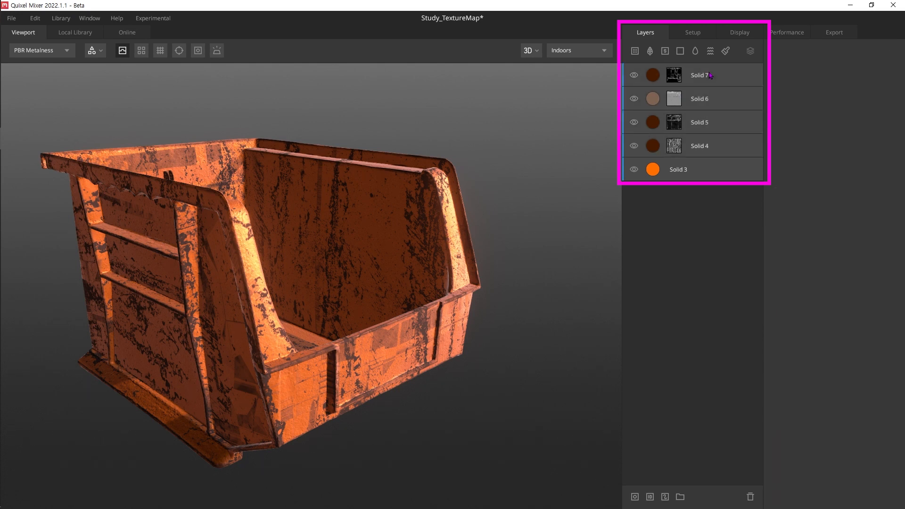
ctrl+click(721, 103)
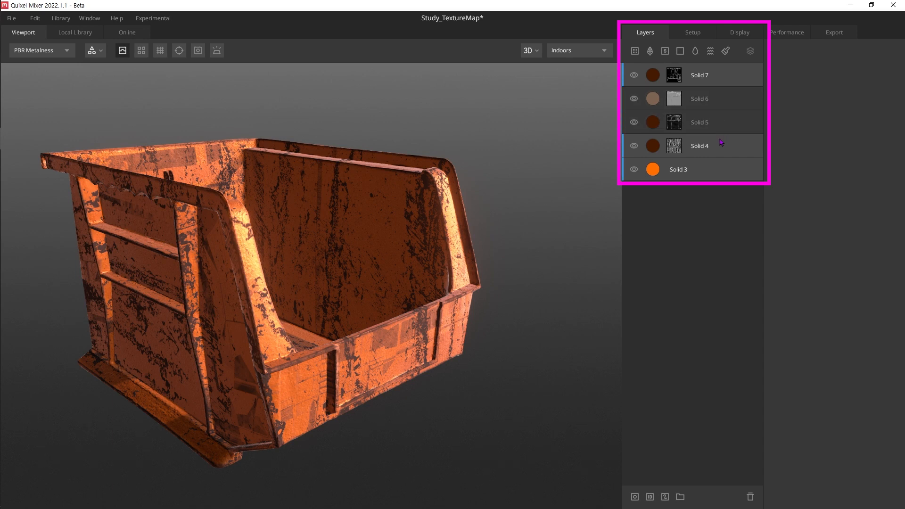
ctrl+click(722, 144)
ctrl+click(725, 102)
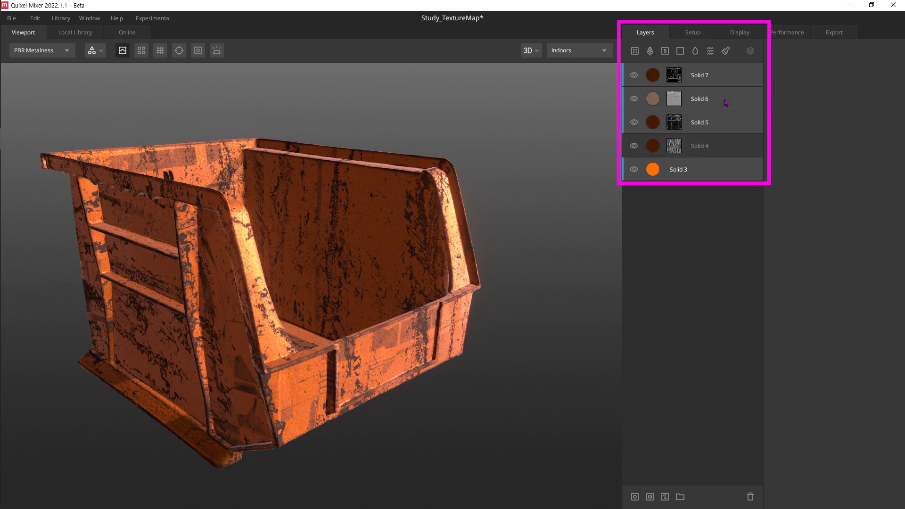
ctrl+click(727, 144)
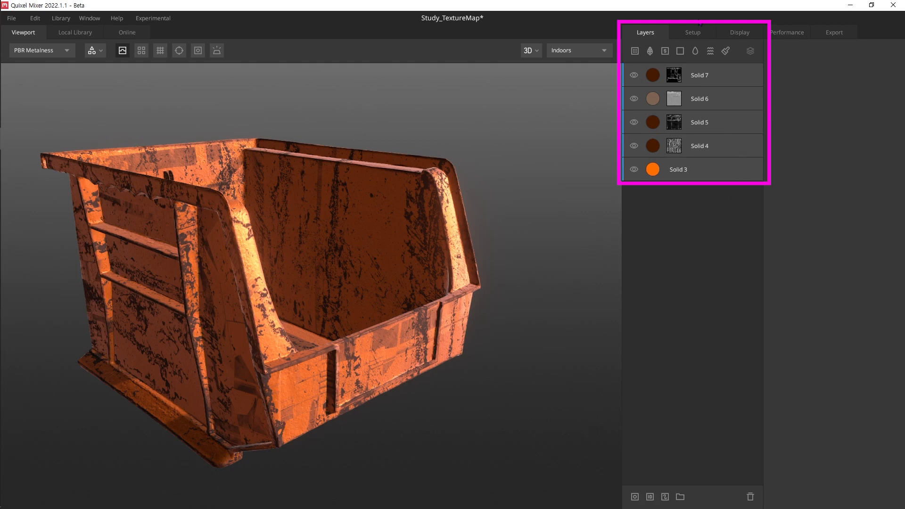
click(711, 163)
shift+click(726, 79)
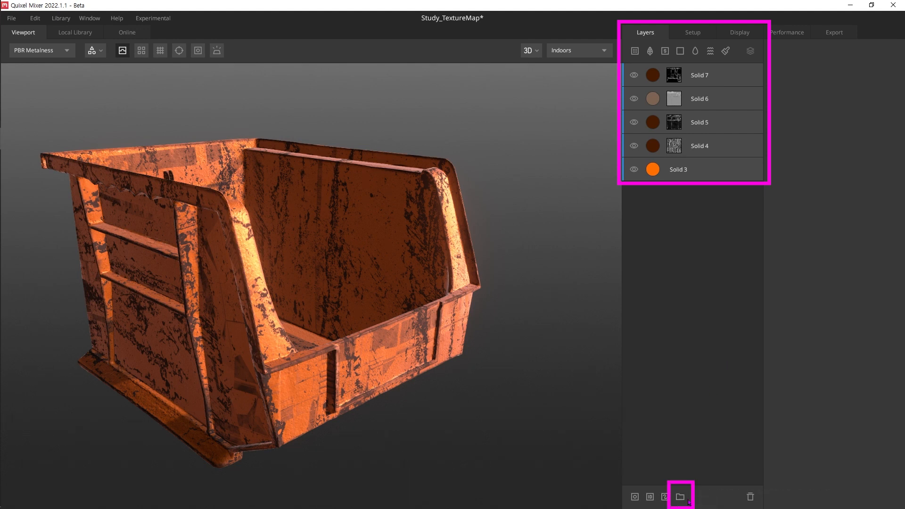
right_click(709, 162)
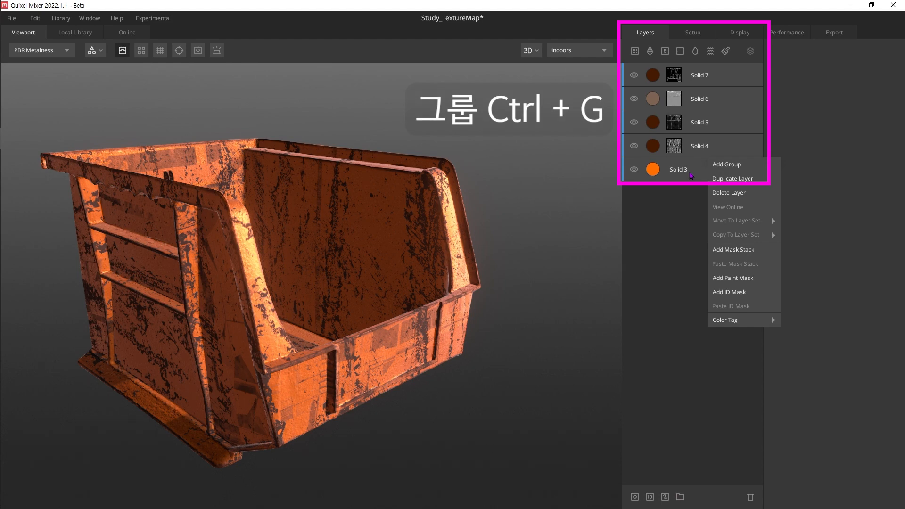
key(Escape)
key(ctrl+g)
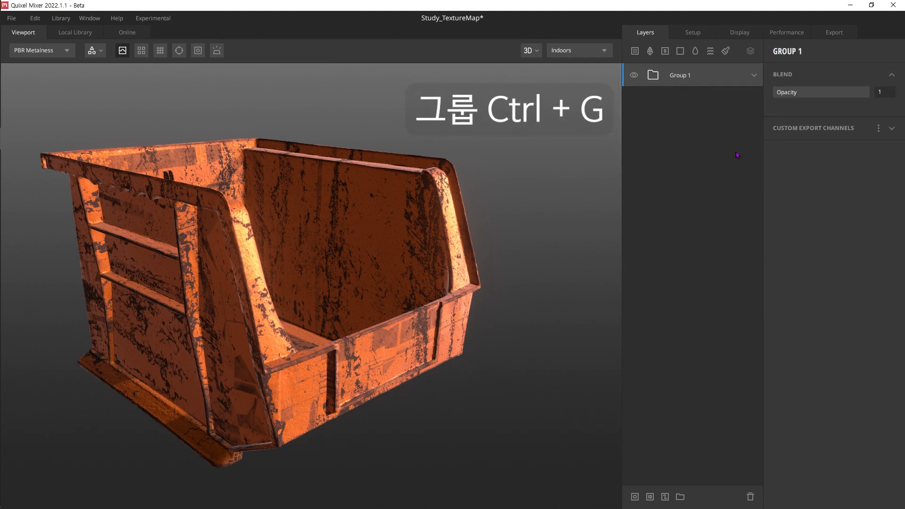
Step: Rename the new layer group as M_Rusted_Worn_Painted_Metal_Orange
right_click(666, 78)
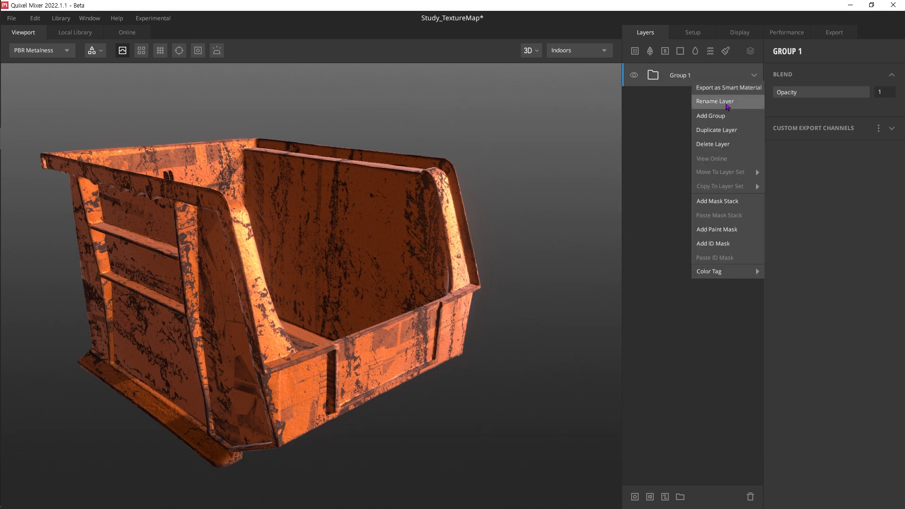
click(714, 101)
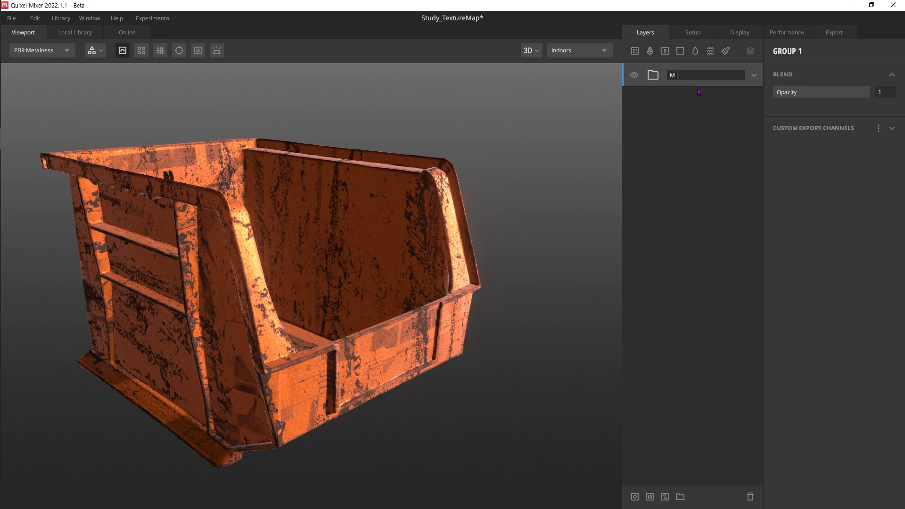
text(Rusted)
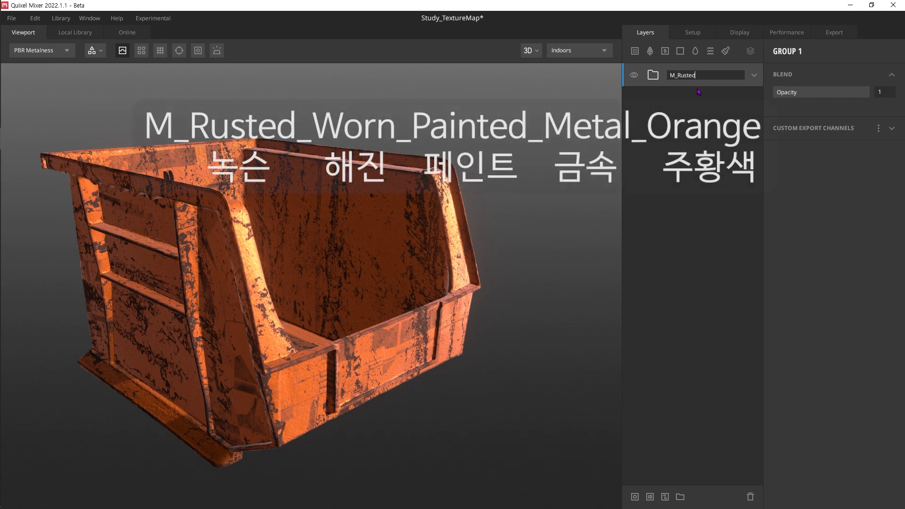
text(_Worn_Painted)
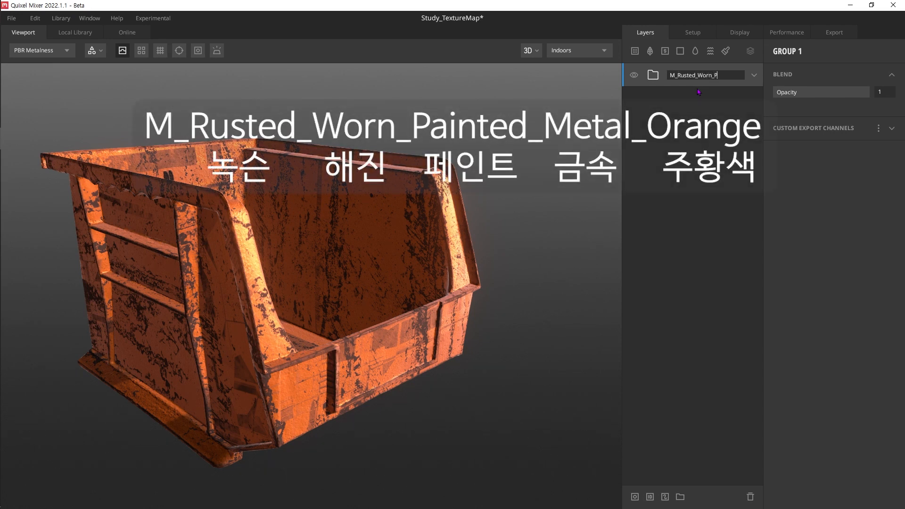
text(_Metal_Orange)
key(Return)
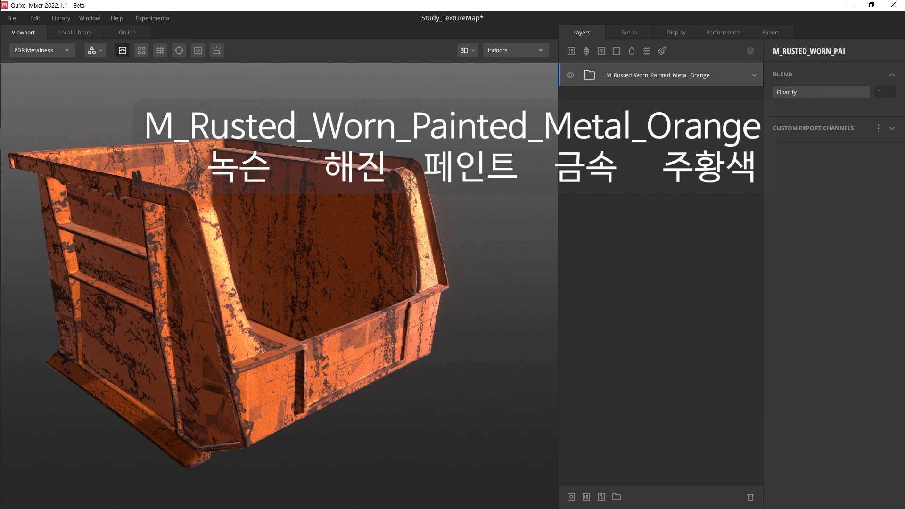
Step: Export the layer group as a smart material named M_Rusted_Worn_Painted_Metal_Orange
right_click(657, 77)
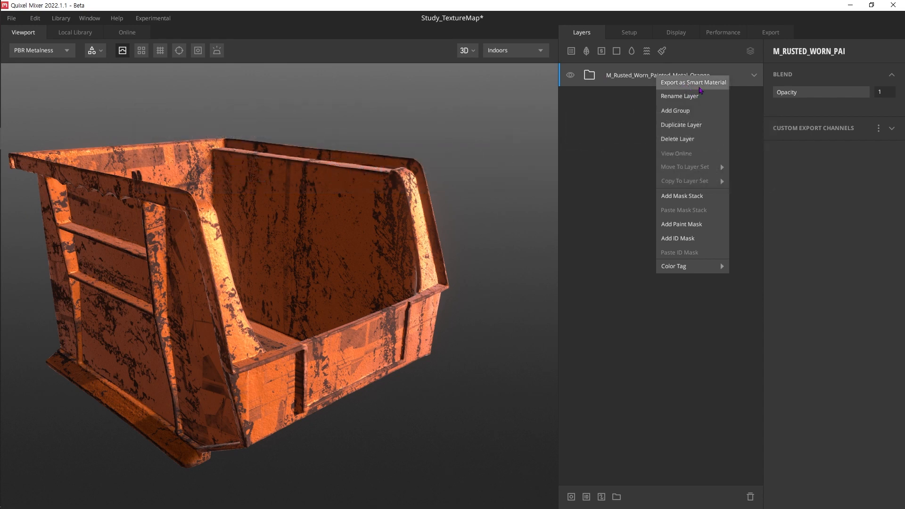
click(700, 89)
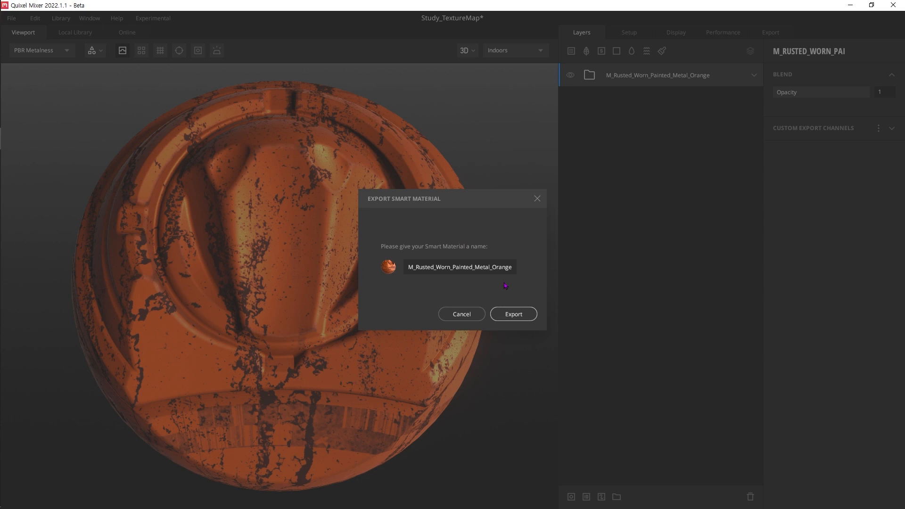
click(514, 315)
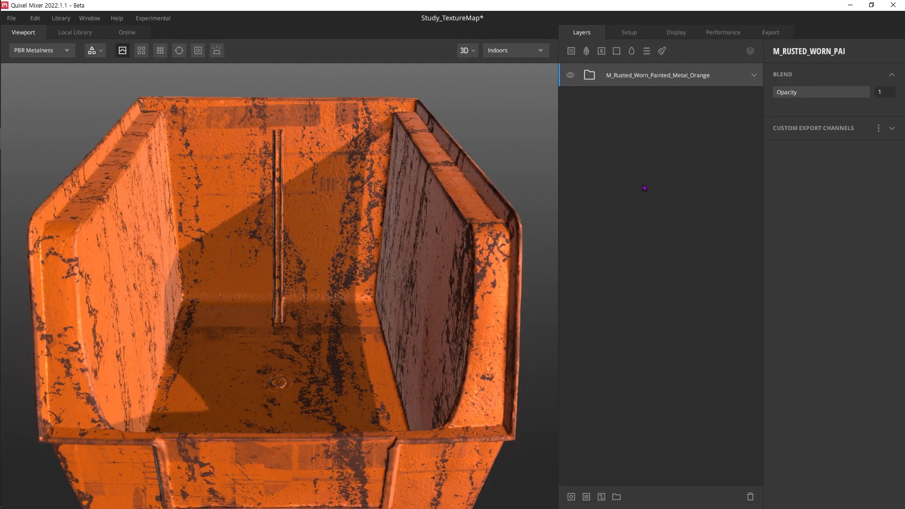
Step: Find the exported M_Rusted_Worn_Painted_Metal_Orange smart material in the local library and try adding it to the mix
click(602, 51)
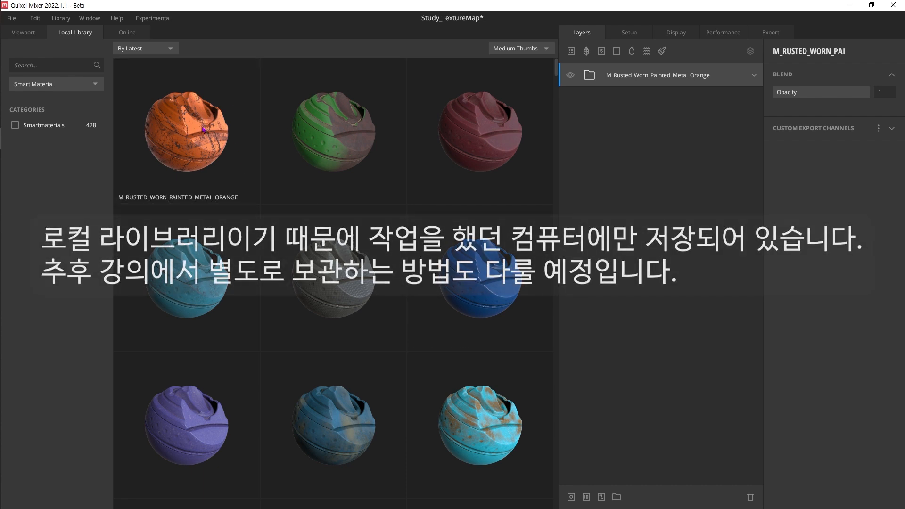
drag(186, 132, 695, 111)
key(Delete)
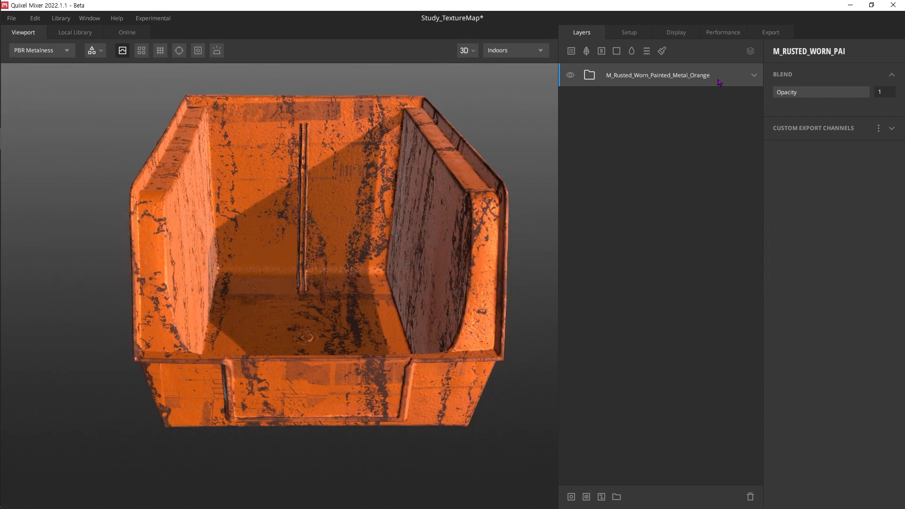
Step: Expand the M_Rusted_Worn_Painted_Metal_Orange group and review the settings of its individual solid layers
click(754, 75)
click(677, 106)
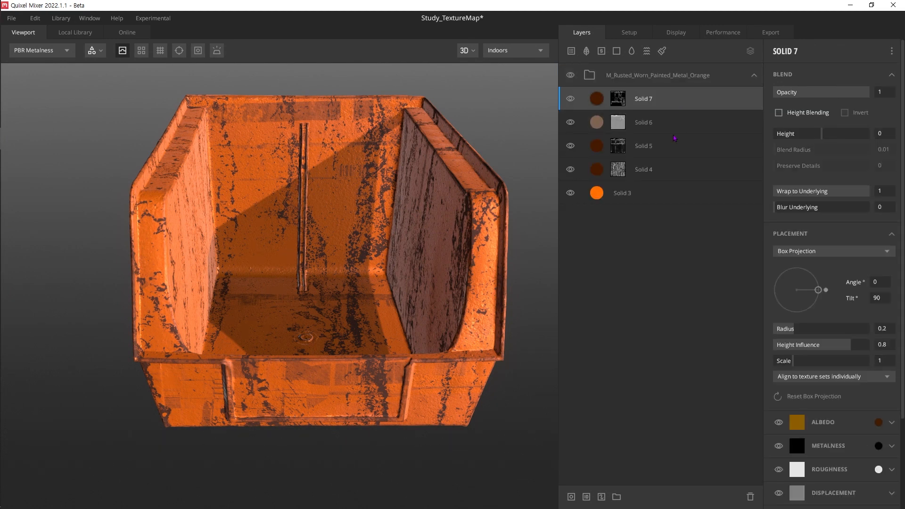
click(677, 149)
click(688, 174)
click(691, 197)
click(691, 172)
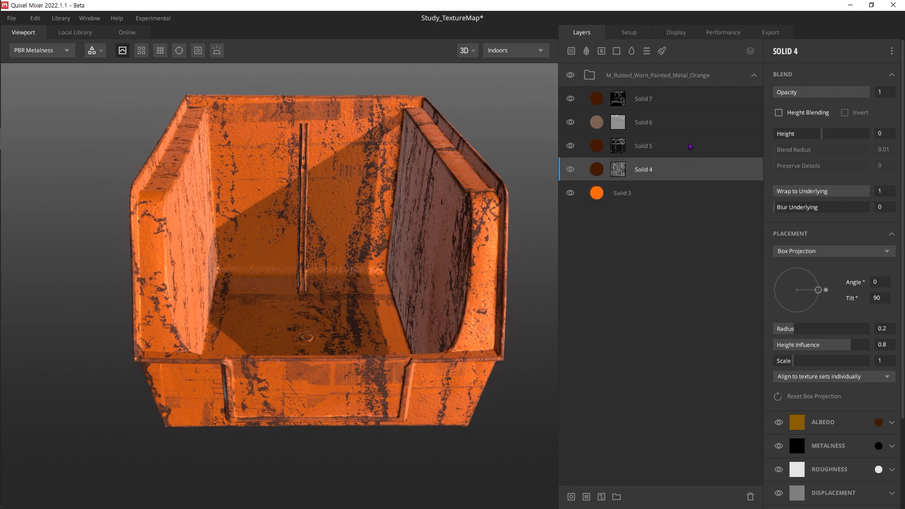
click(690, 146)
click(684, 100)
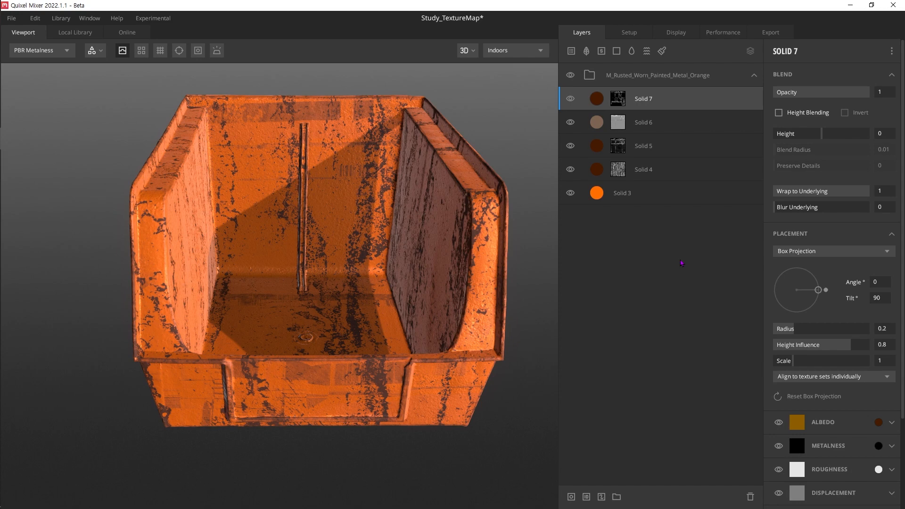
Step: Save the mix as Study_TextureMap in the MyMixer project
key(ctrl+shift+s)
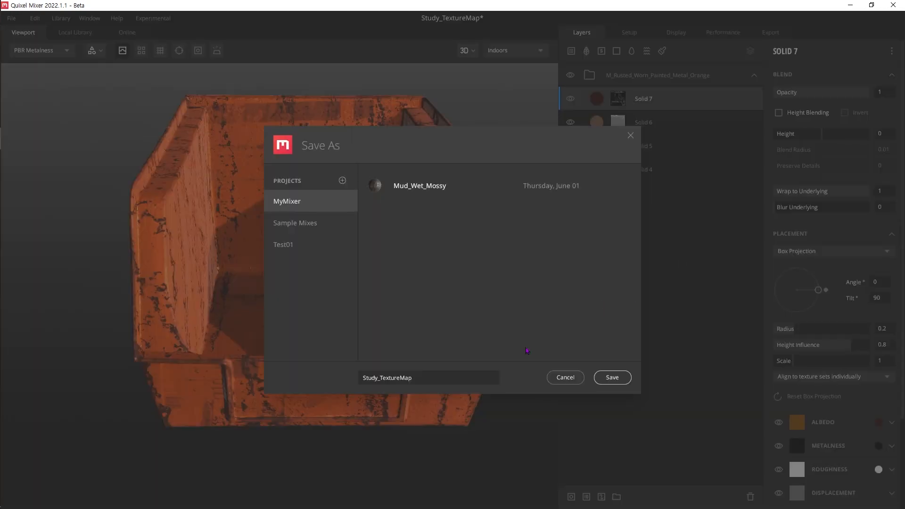
click(625, 382)
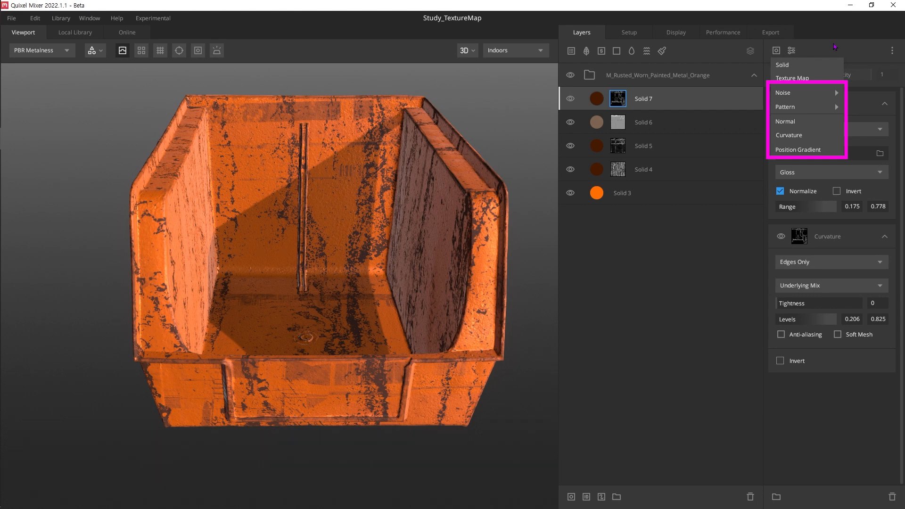
Step: Review the mask components and mask modifiers available for Solid 7's mask stack
click(834, 47)
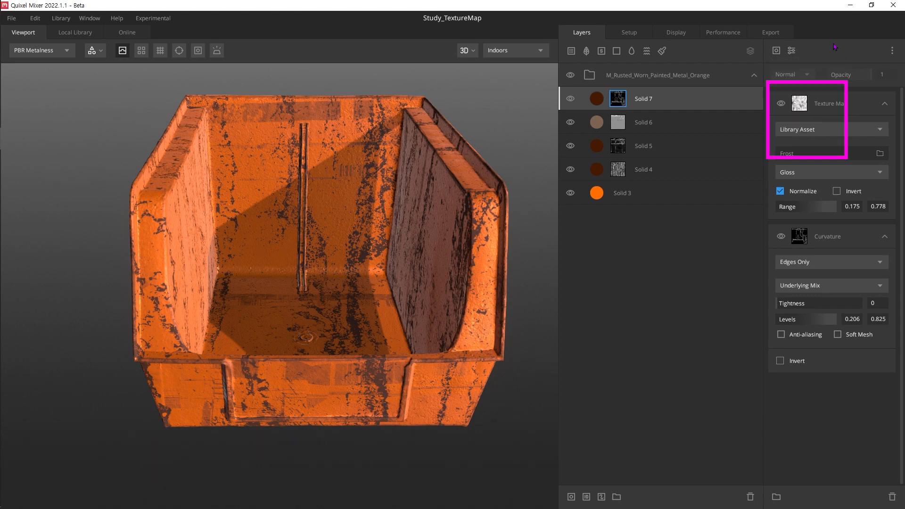
click(791, 50)
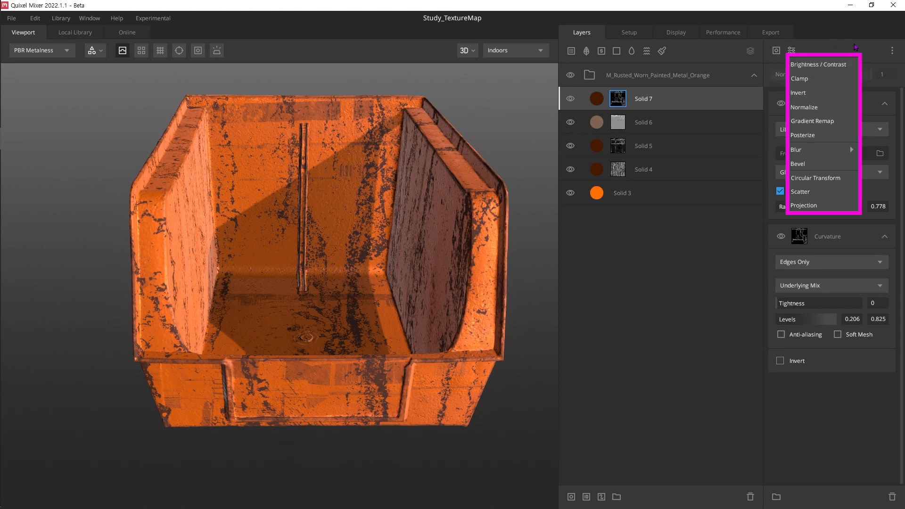